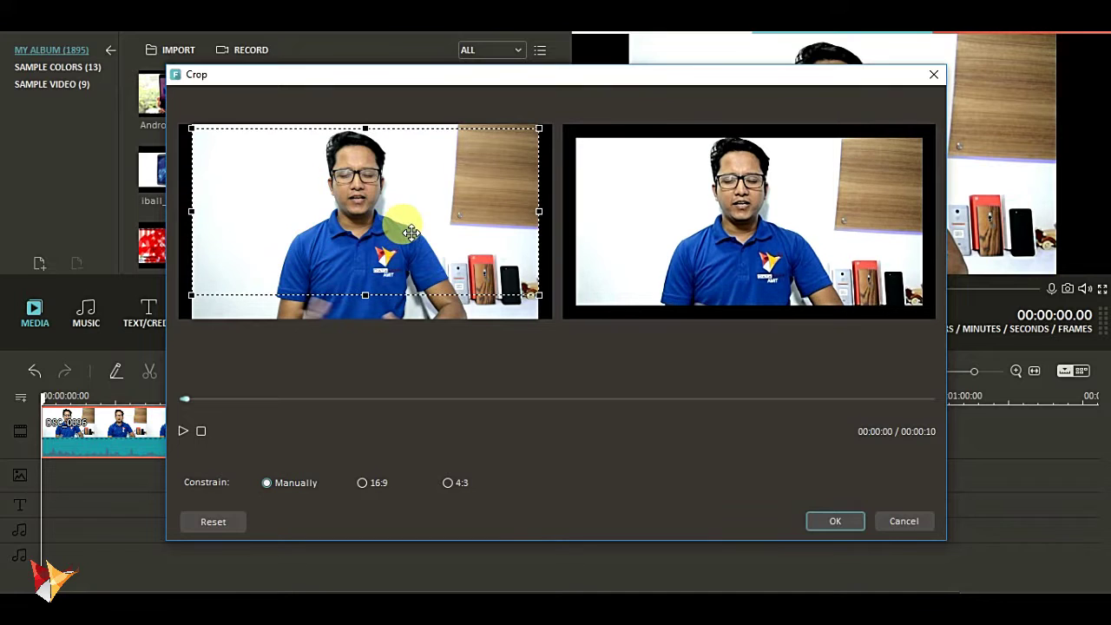
Step: Apply the crop to the DSC_0096 clip and play the result from the beginning
left_click(839, 524)
left_click(616, 290)
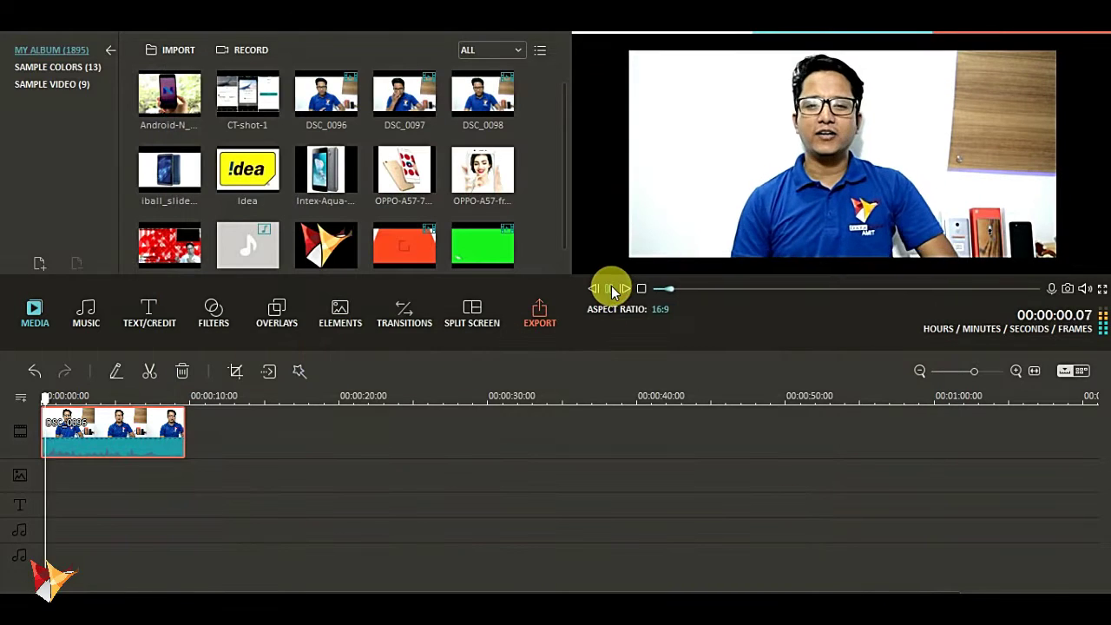
Step: Import the Sneak Peek giveaway video and place it directly after DSC_0096 on the video track
double_click(362, 527)
type("Tech News - 10")
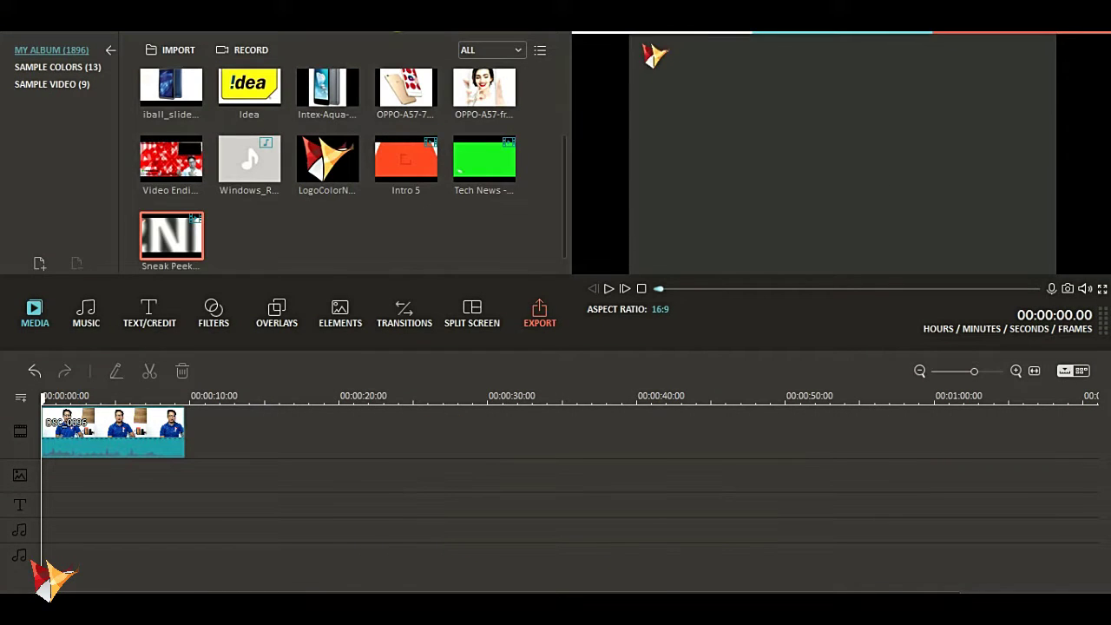
left_click_drag(181, 231, 368, 434)
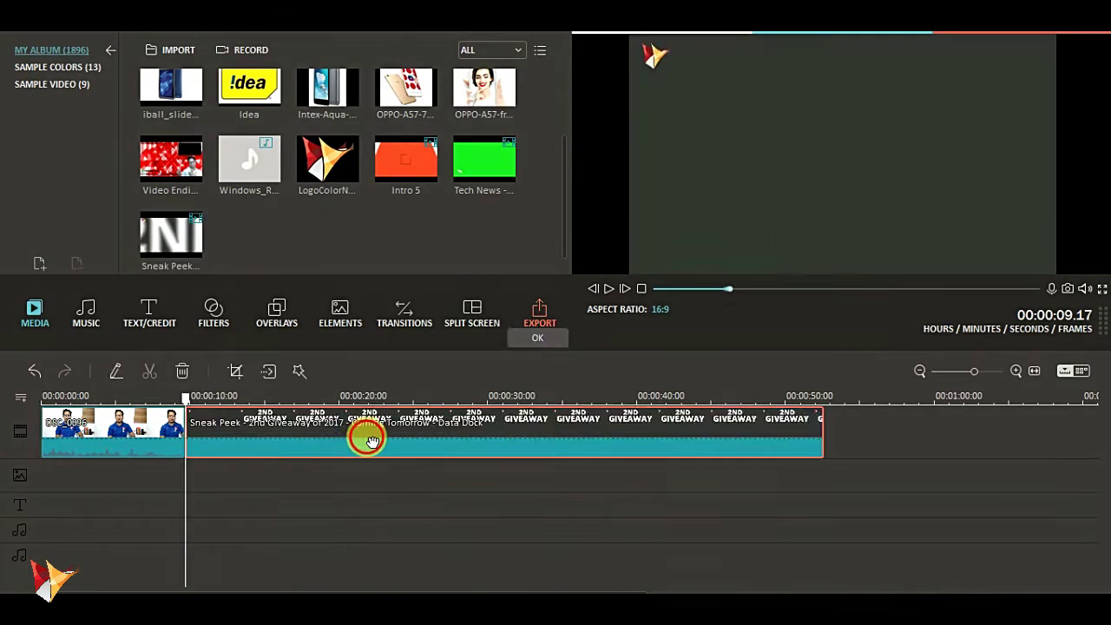
Step: Turn on auto denoise and enhance for the Sneak Peek clip and set its speed to 3.00 X
double_click(367, 434)
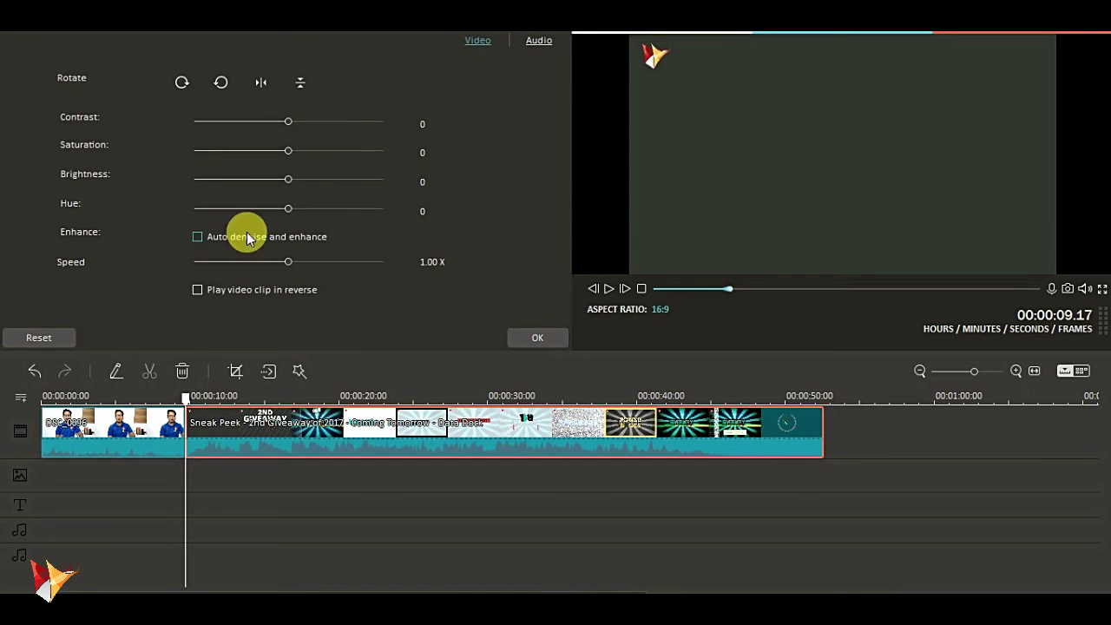
left_click(538, 40)
left_click(477, 40)
left_click_drag(288, 262, 323, 260)
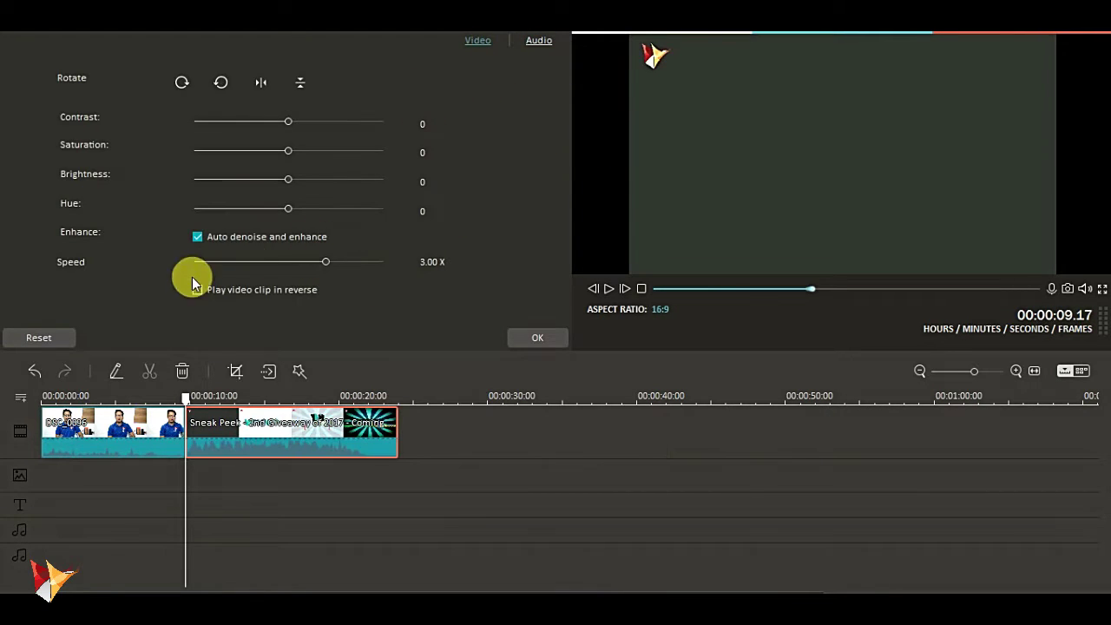
Step: Trim the end of the Sneak Peek clip to 00:00:21.02 and play the transition from DSC_0096 into it
left_click_drag(373, 399, 355, 401)
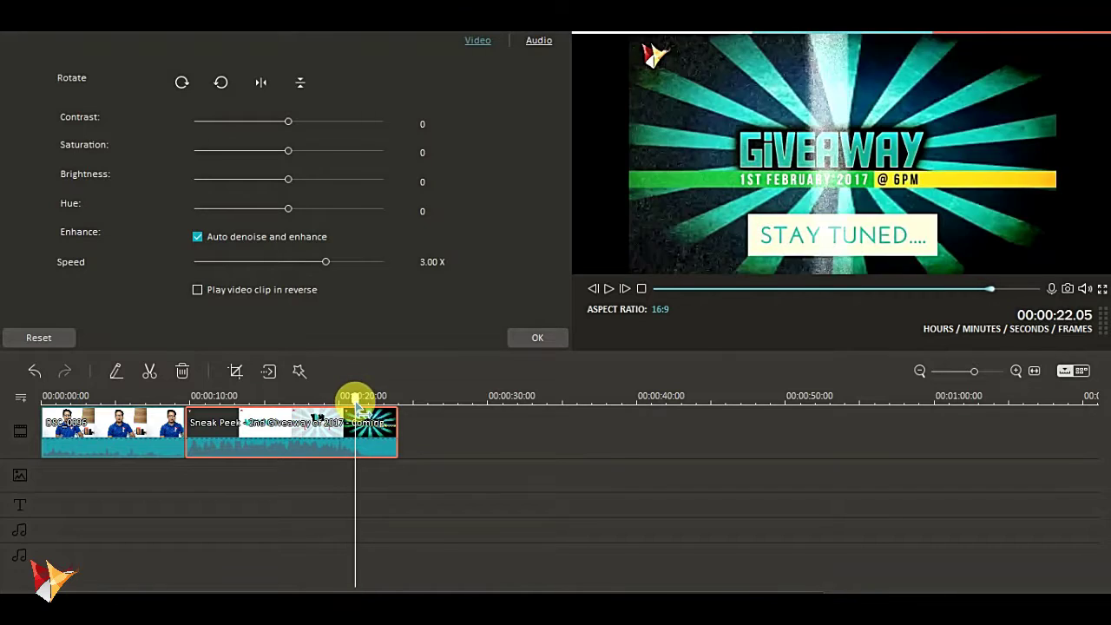
left_click(545, 333)
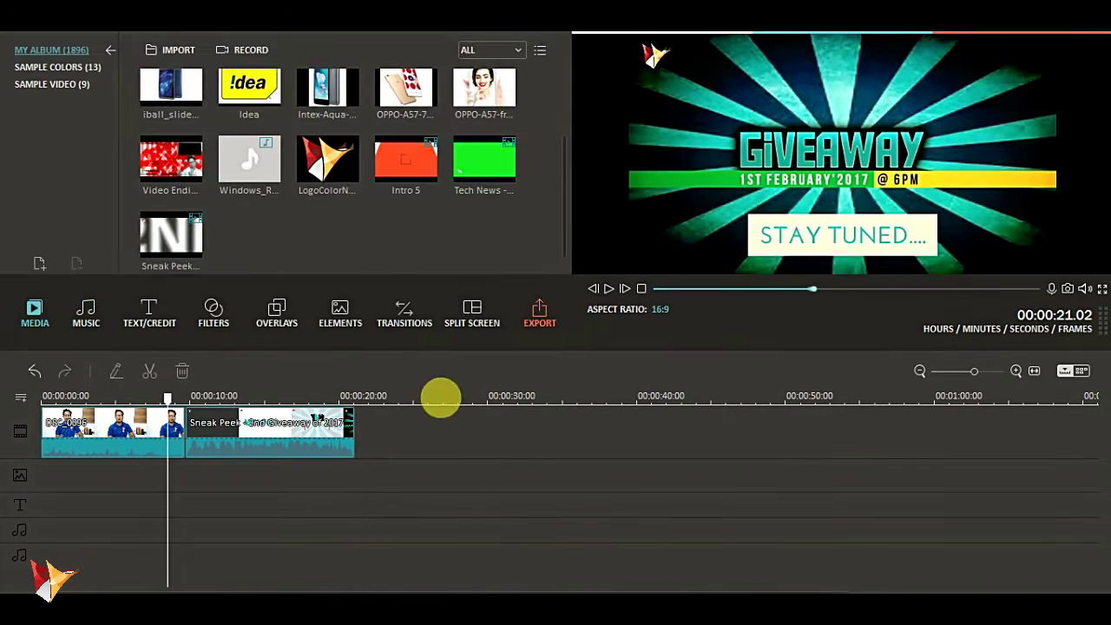
left_click(608, 289)
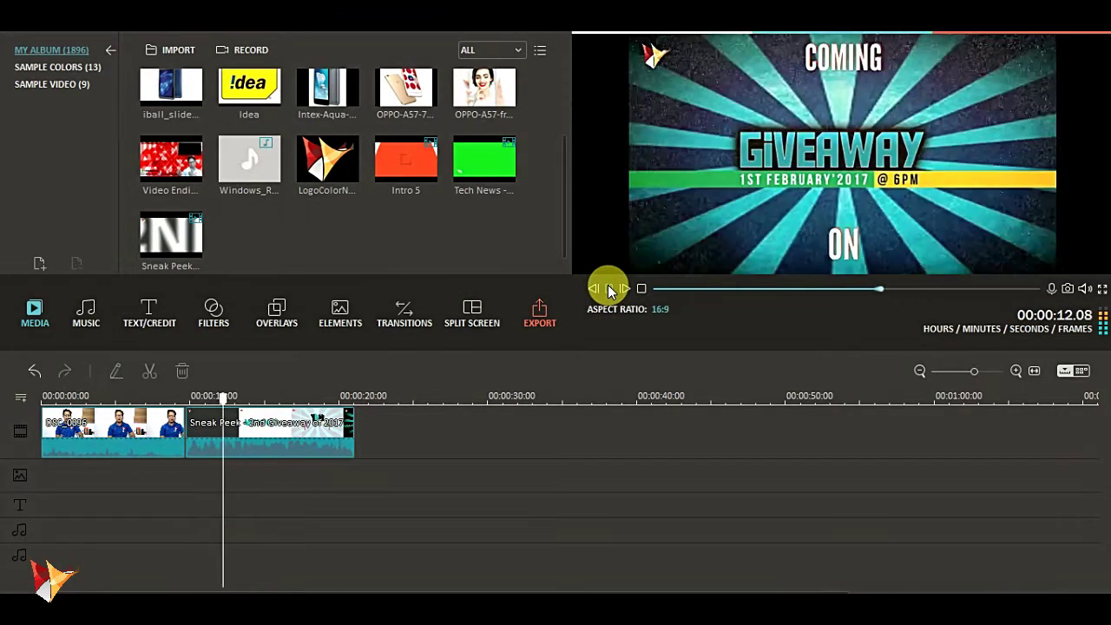
left_click(608, 289)
right_click(325, 426)
left_click(460, 437)
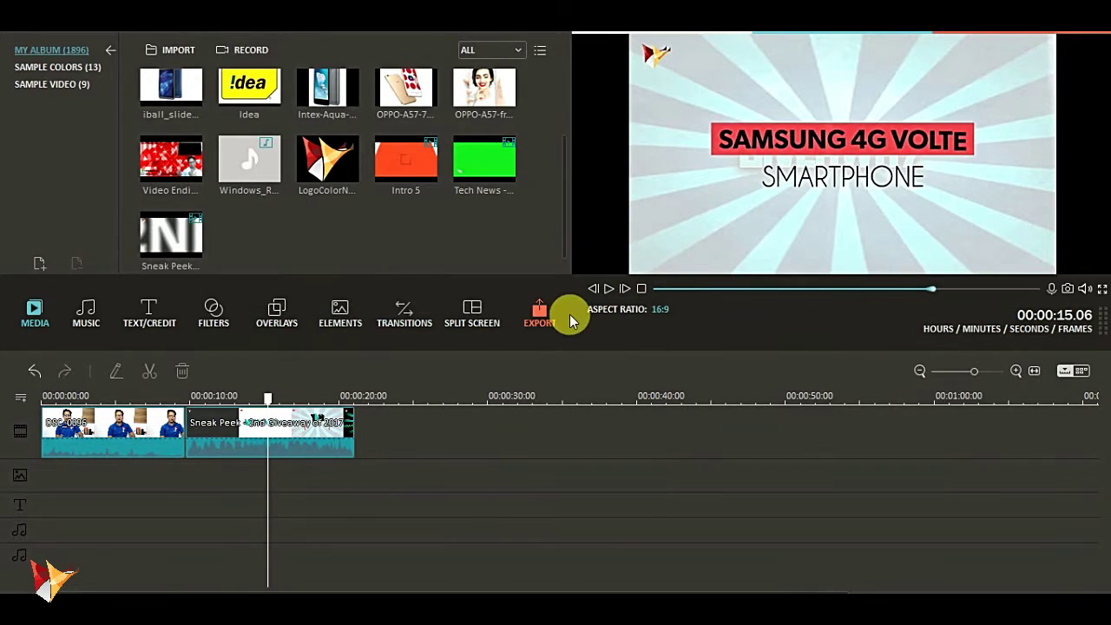
Step: Add the DSC_0097 clip after the Sneak Peek clip on the video track and dismiss the battery warning
left_click_drag(562, 182, 563, 130)
left_click_drag(406, 96, 409, 426)
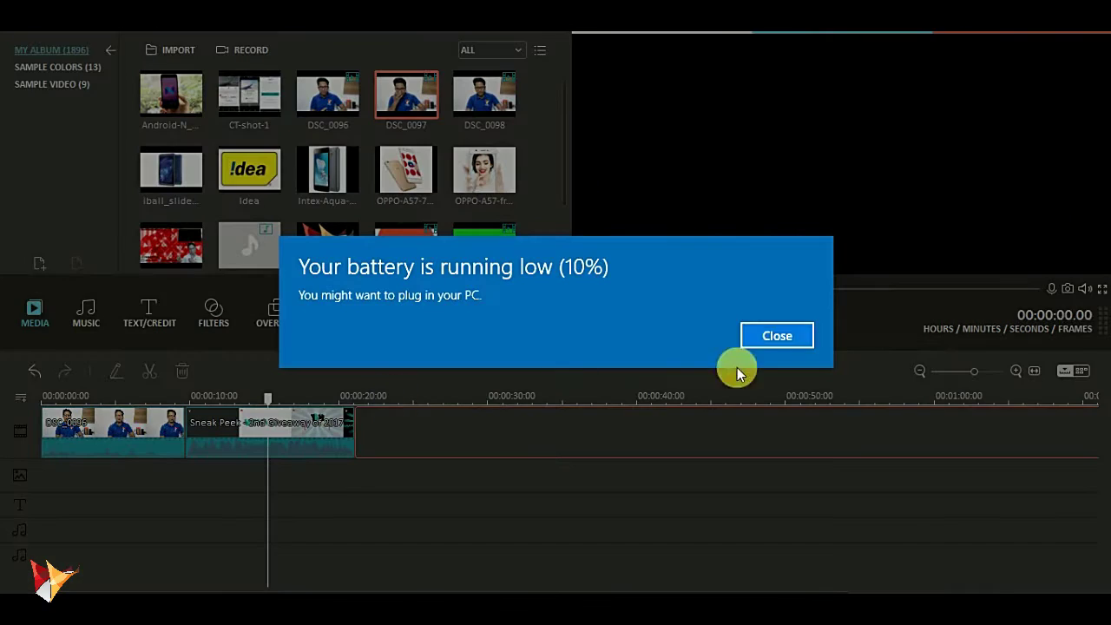
left_click(772, 336)
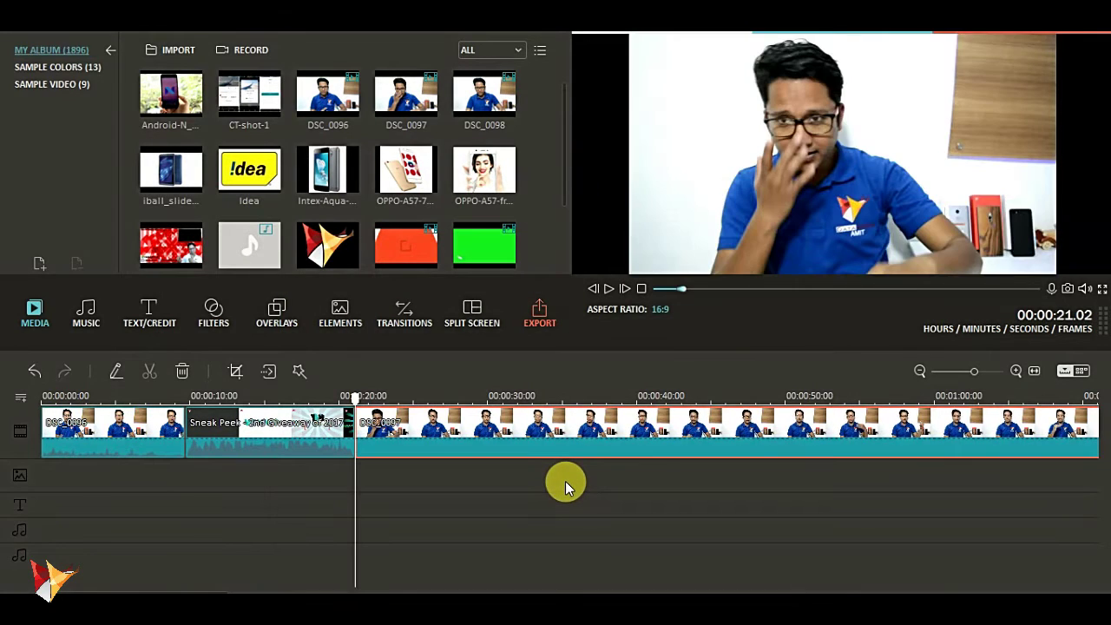
Step: Turn on auto denoise and enhance for the DSC_0097 clip
double_click(528, 434)
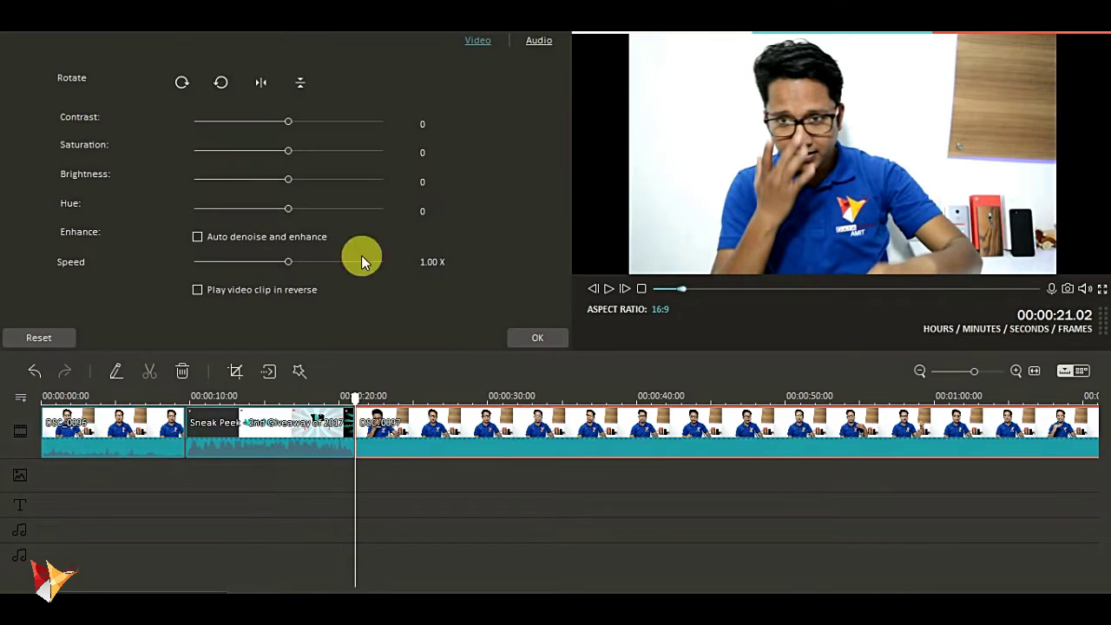
left_click(194, 236)
left_click(538, 41)
left_click(534, 335)
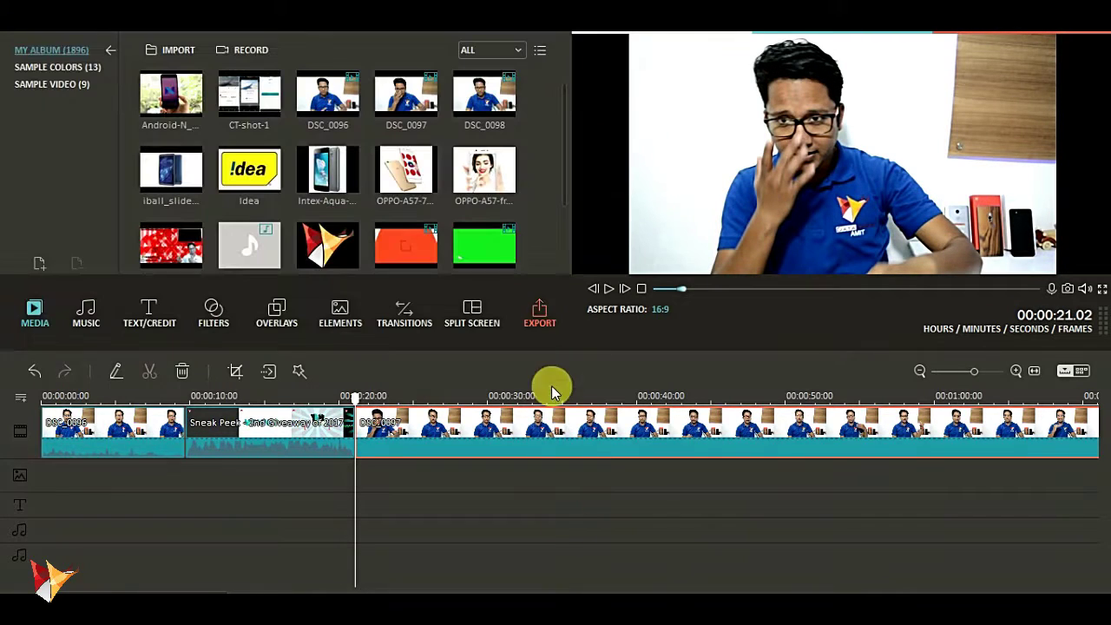
Step: Preview the start of the DSC_0097 clip and set its brightness to 17
left_click(416, 429)
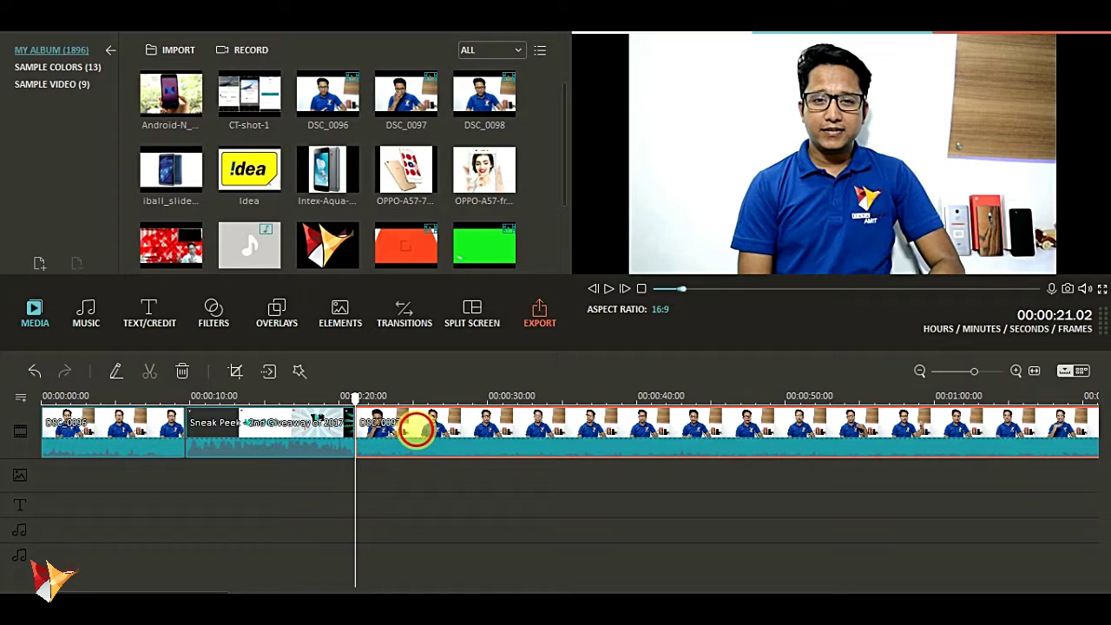
left_click(606, 291)
double_click(425, 429)
left_click(477, 41)
left_click_drag(288, 180, 305, 180)
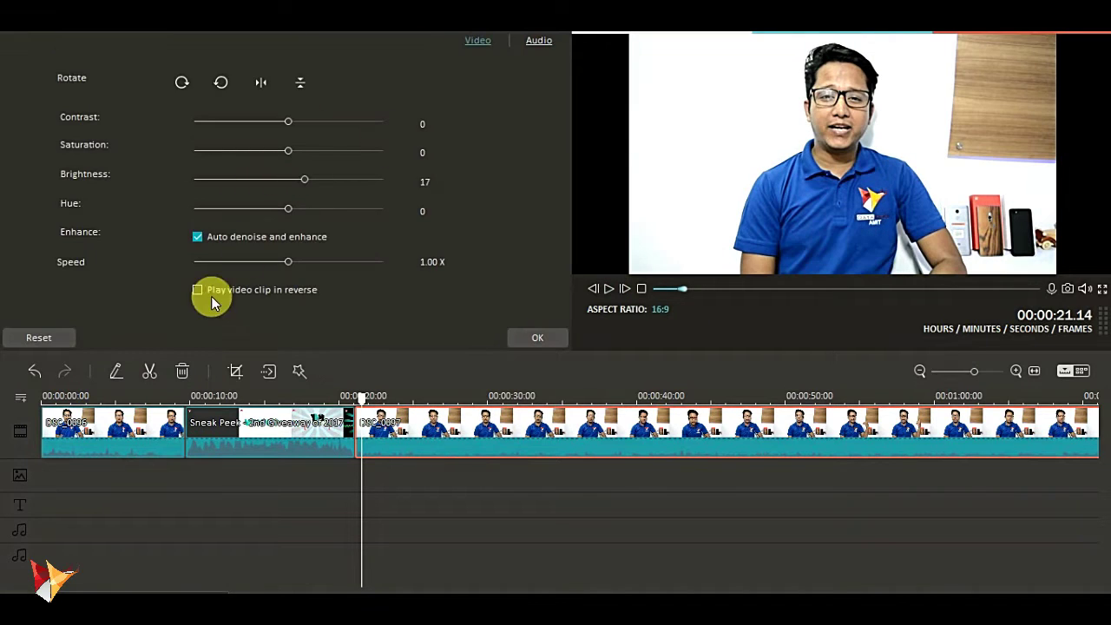
Step: Crop the DSC_0097 clip manually to a full-width area that cuts thin strips off its upper and lower edges
left_click(234, 370)
left_click_drag(367, 322, 419, 271)
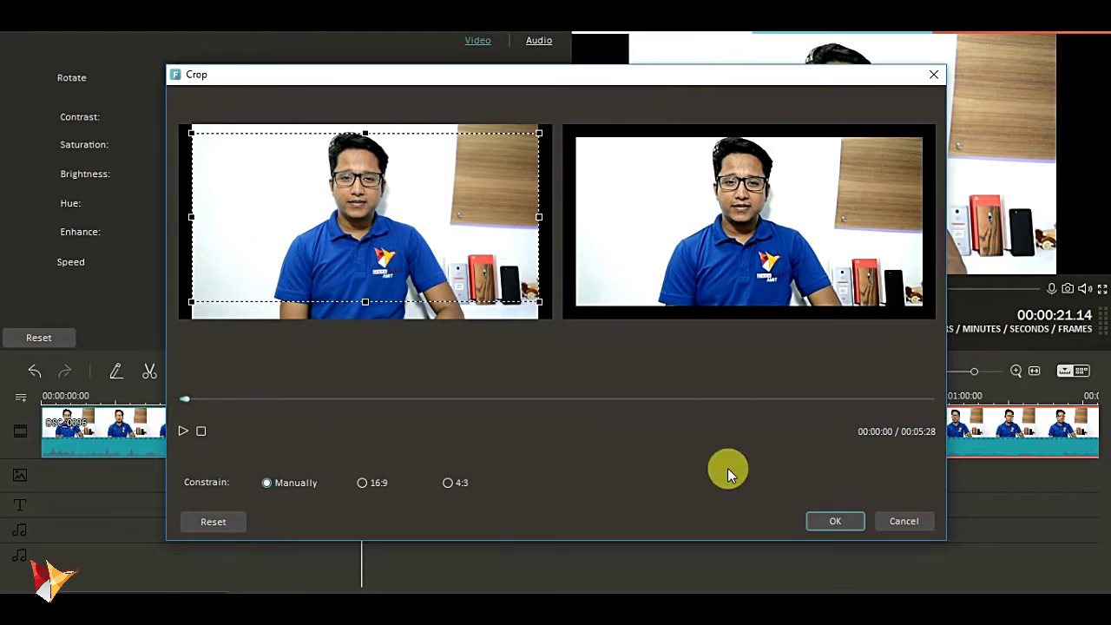
left_click(835, 521)
left_click(546, 336)
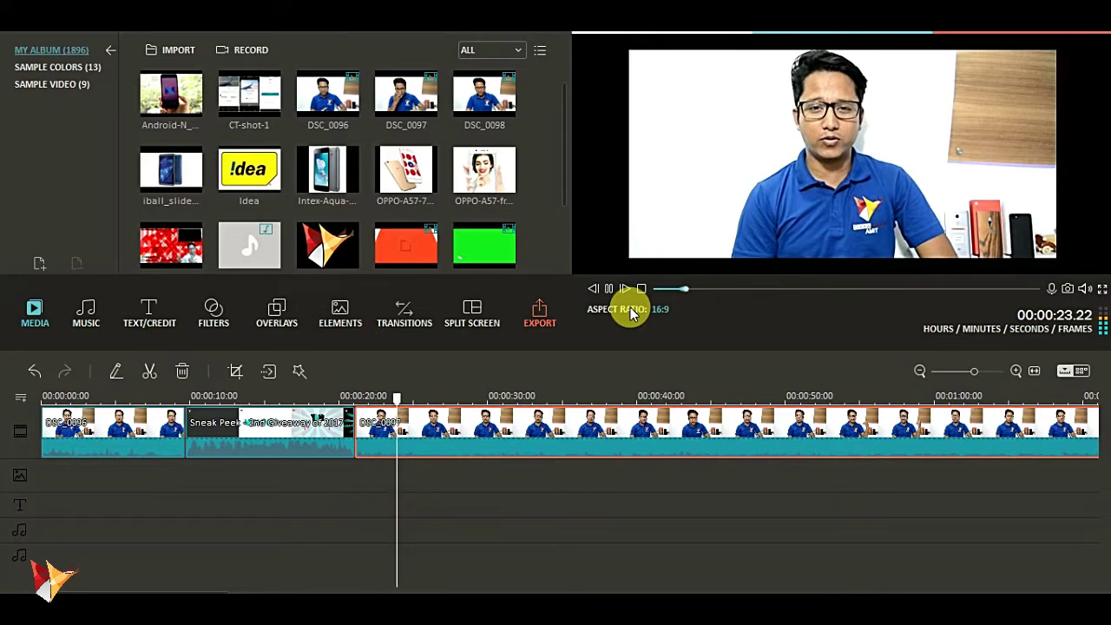
left_click(35, 22)
left_click(67, 96)
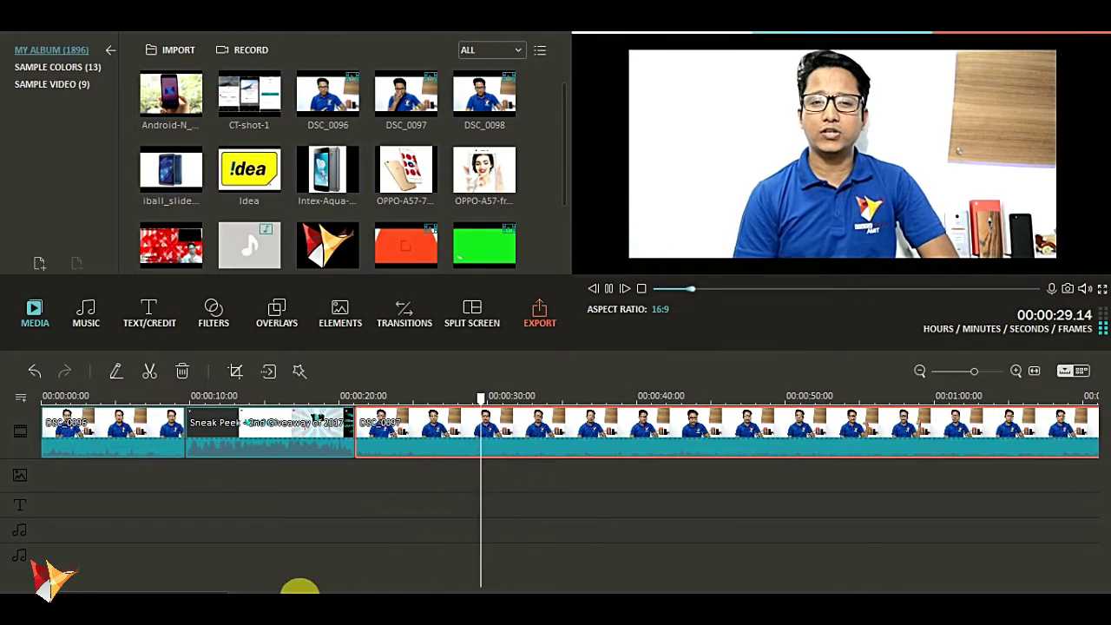
left_click(659, 498)
left_click(425, 592)
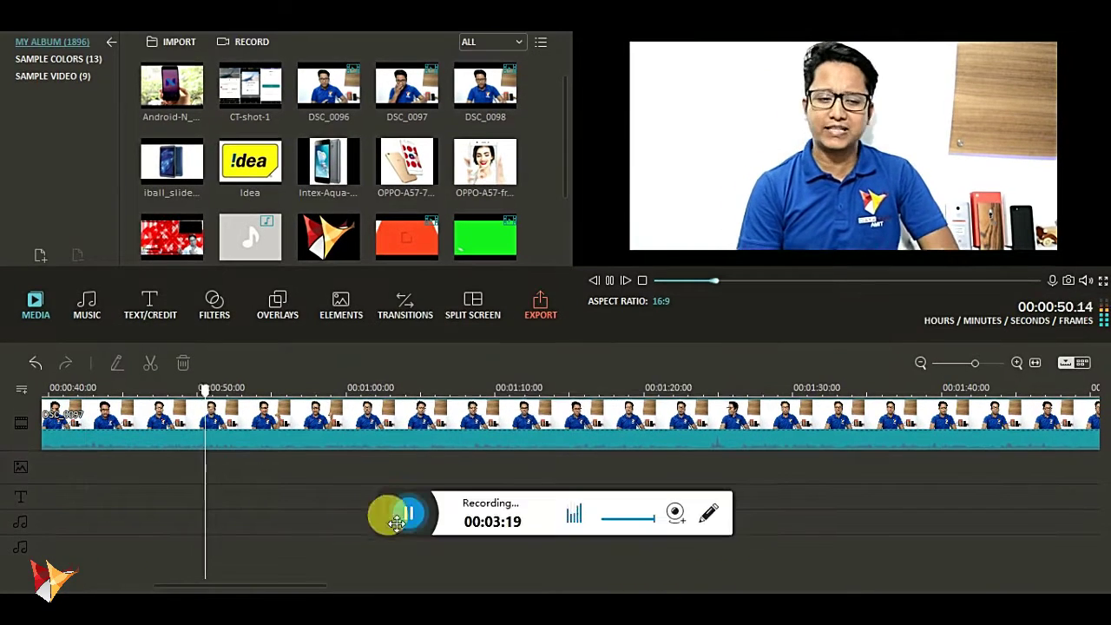
Step: Replay the DSC_0097 clip from about 00:00:32, pause it at 00:00:43.22 and dismiss the YouTube notification
left_click_drag(217, 592, 176, 586)
left_click(176, 390)
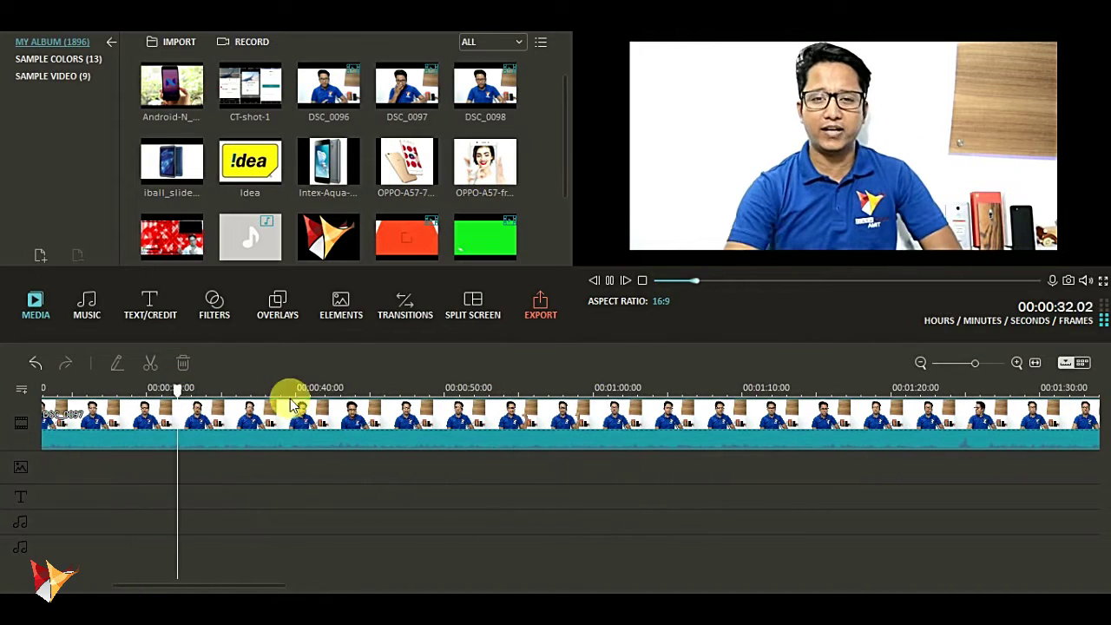
left_click_drag(290, 396, 199, 380)
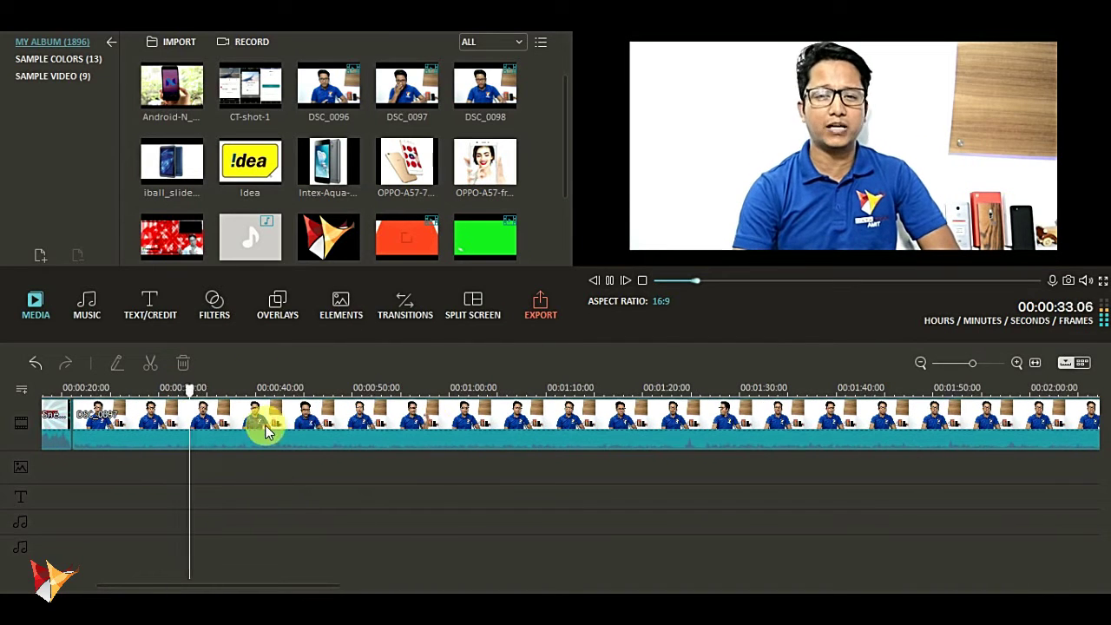
left_click(606, 282)
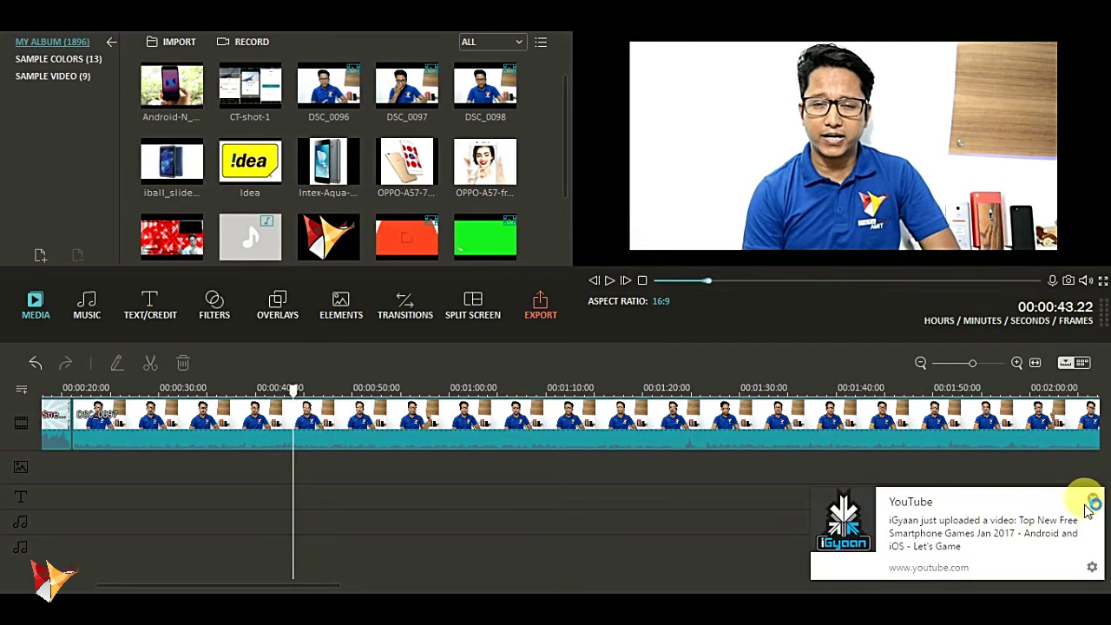
left_click(1094, 503)
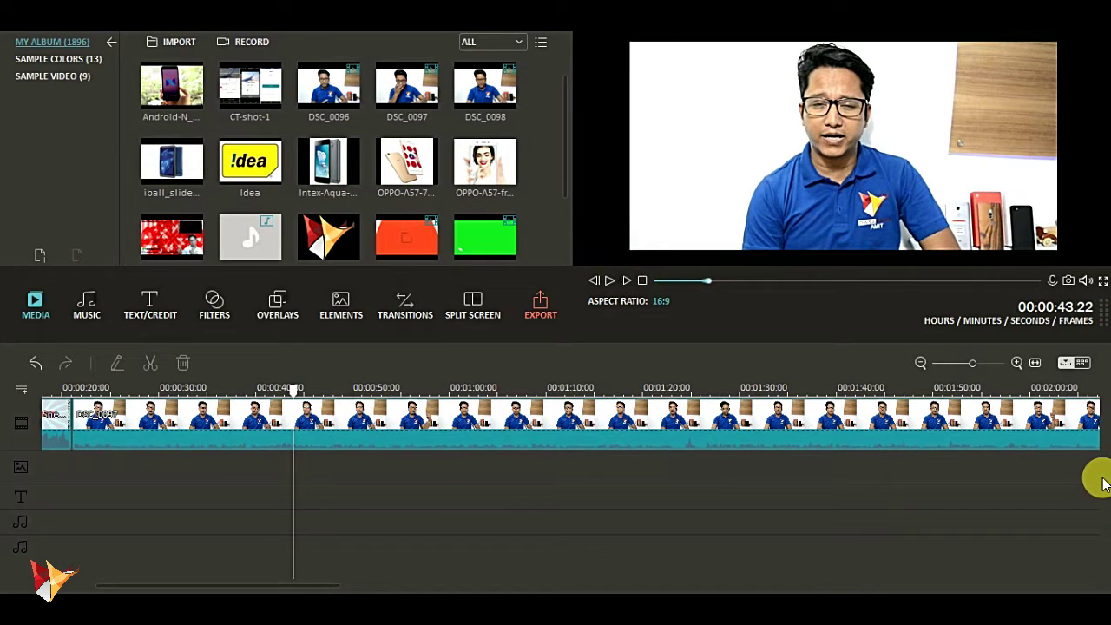
Step: Add the Lower 3rd 2 title to the text track at about 00:00:43 and extend it to about 00:01:49
left_click(156, 308)
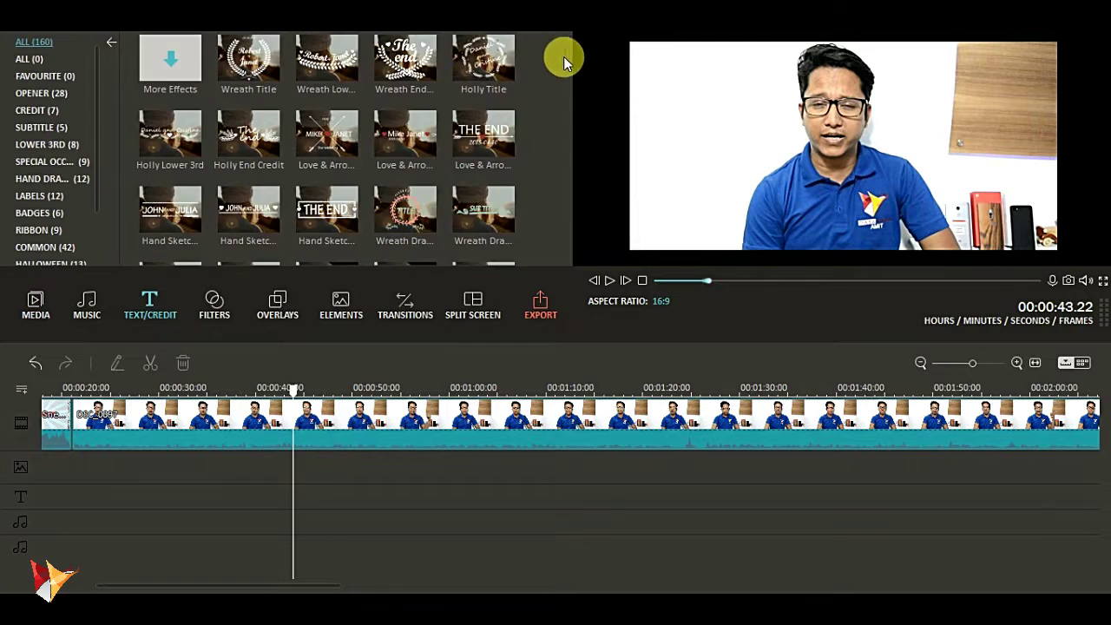
left_click_drag(561, 54, 563, 132)
left_click_drag(404, 135, 330, 495)
left_click_drag(331, 497, 927, 547)
Step: Edit the Lower 3rd 2 title at 00:01:04.16 and move its white bar to the upper-right corner of the video frame
left_click(495, 389)
double_click(835, 234)
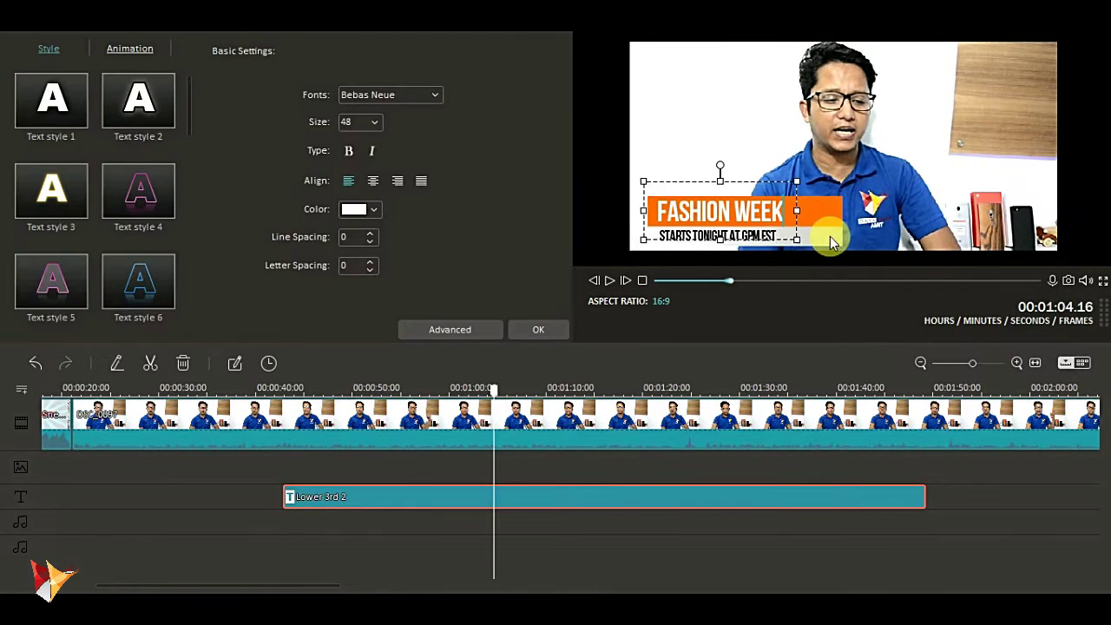
left_click_drag(835, 240, 979, 139)
left_click_drag(849, 159, 982, 65)
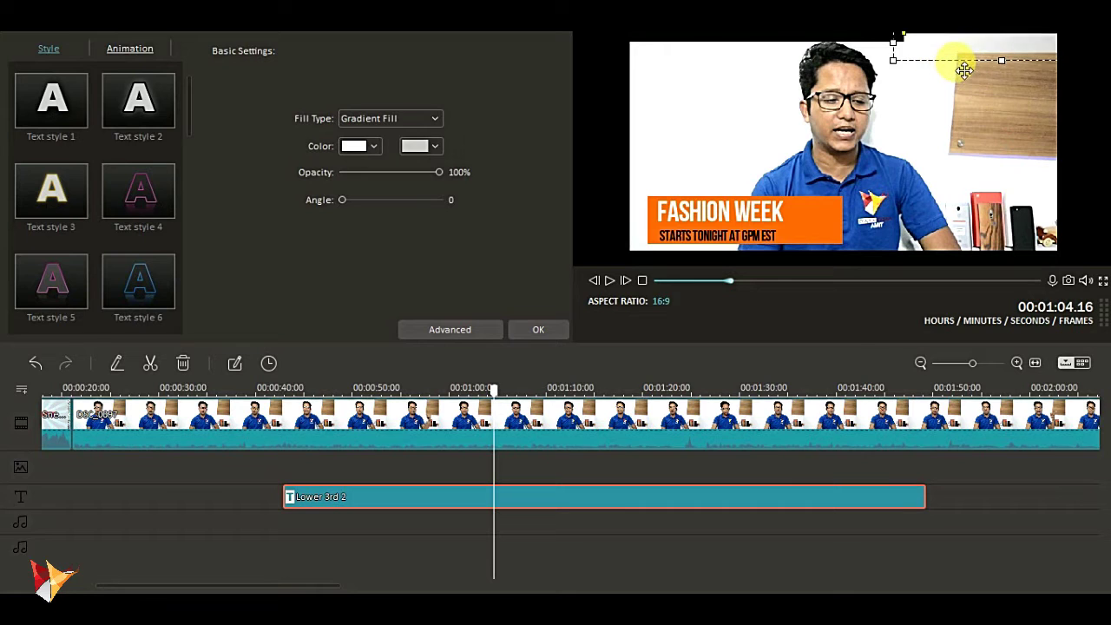
Step: Move the subtitle text onto the white bar, change it to TECH NEWS #104 and set its letter spacing to 3
left_click_drag(734, 240, 1027, 84)
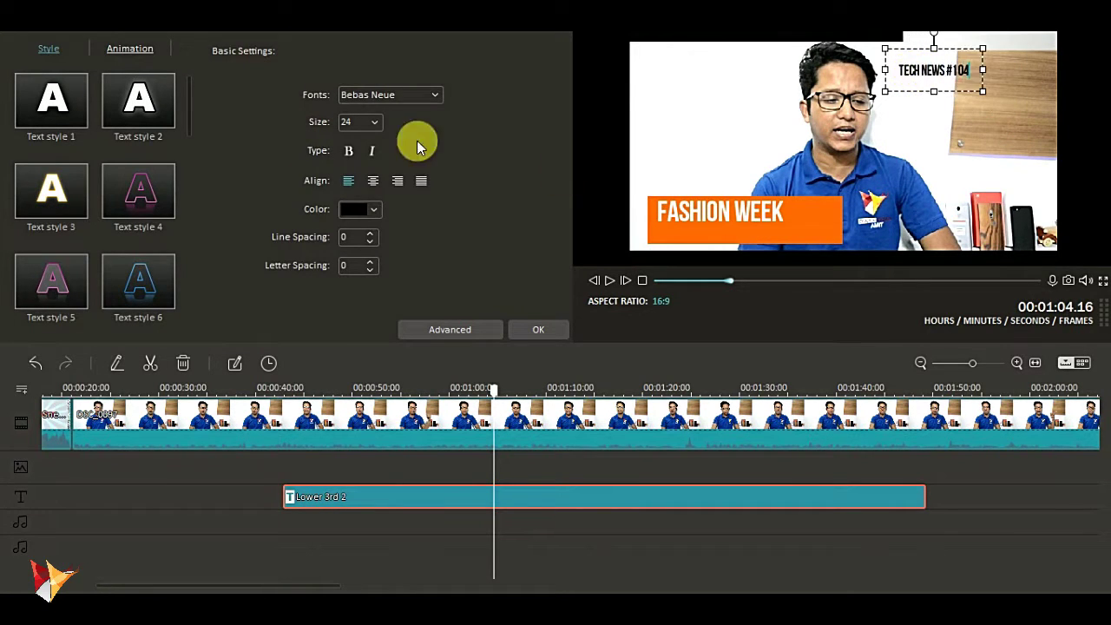
left_click_drag(922, 102, 948, 69)
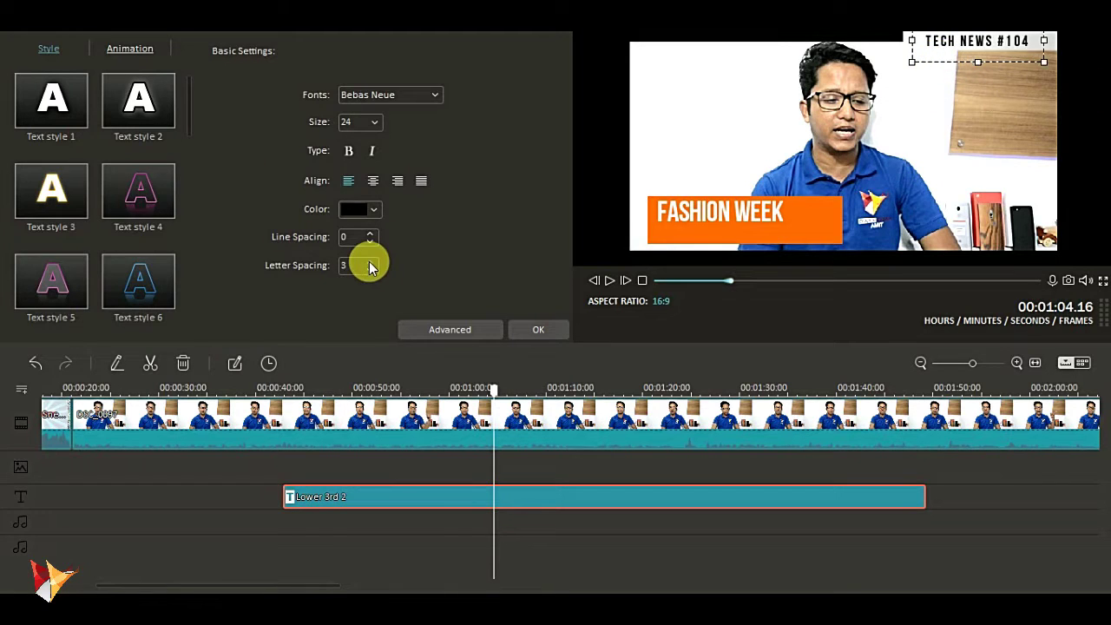
Step: Stretch the orange bar across the full frame width, recolour it grey and reduce its opacity
left_click_drag(816, 222, 784, 224)
left_click_drag(816, 224, 1083, 224)
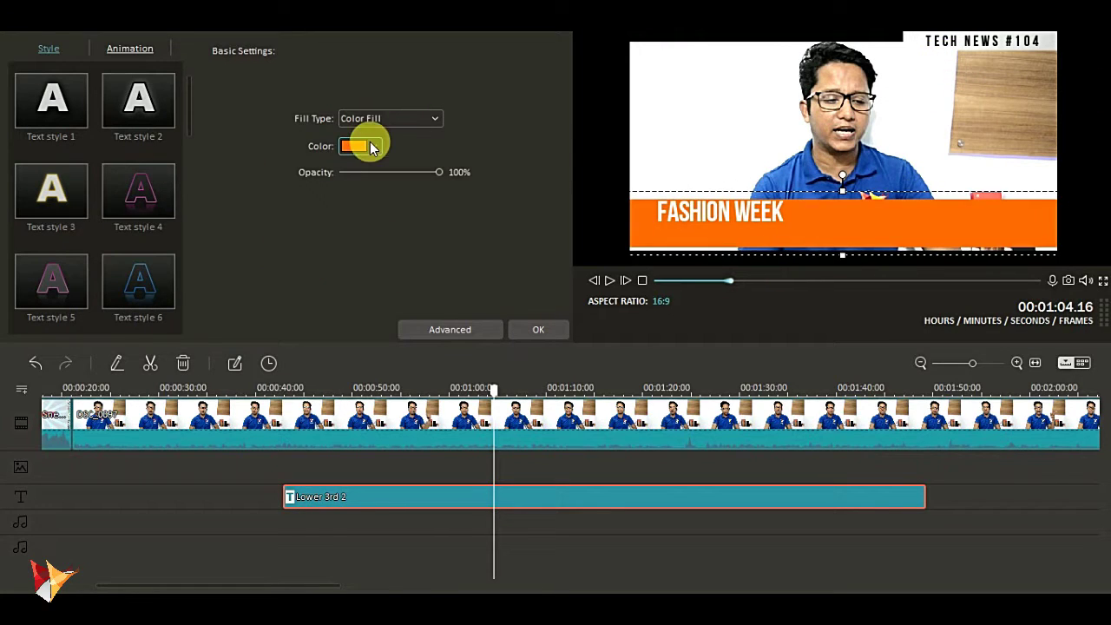
left_click(373, 145)
left_click(412, 178)
left_click_drag(442, 172, 398, 171)
left_click(374, 146)
left_click(438, 177)
Step: Position the FASHION WEEK text inside the grey bar, apply Text style 2 and set its size to 35
left_click_drag(744, 189, 731, 201)
left_click(127, 111)
left_click(369, 125)
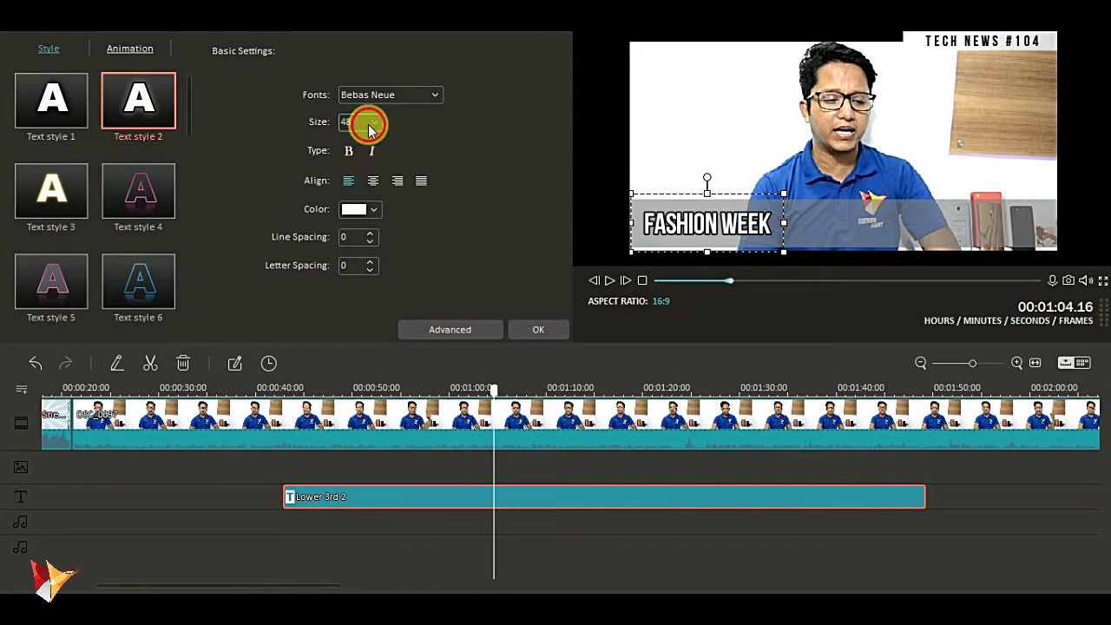
left_click(552, 337)
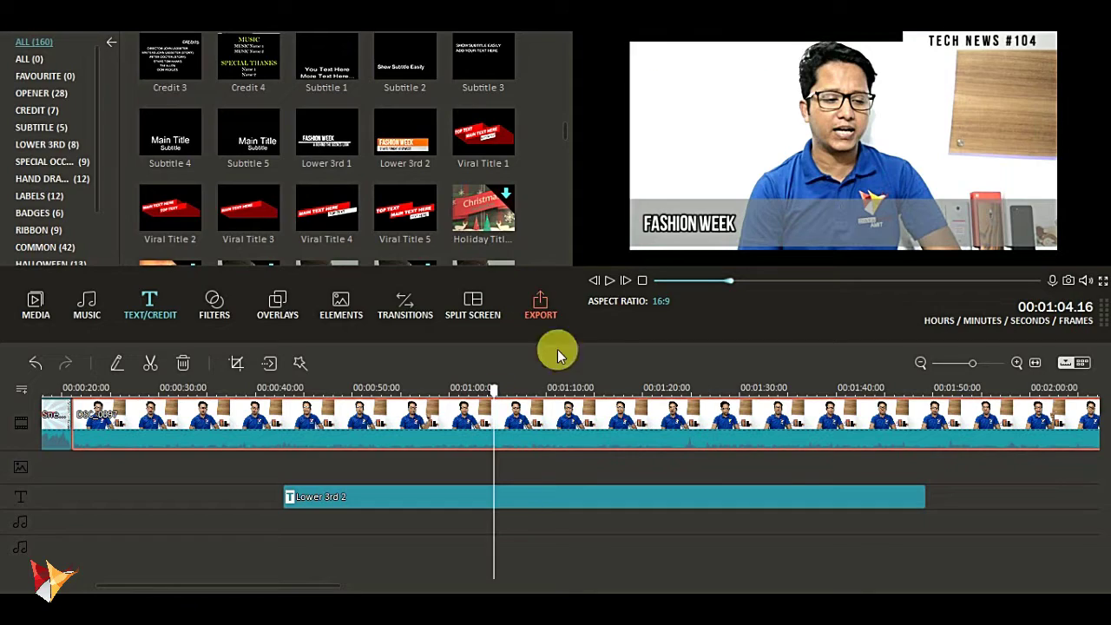
Step: Play on to 00:01:13.04, split the Lower 3rd 2 title there and extend its second part past 00:02:10
left_click(608, 282)
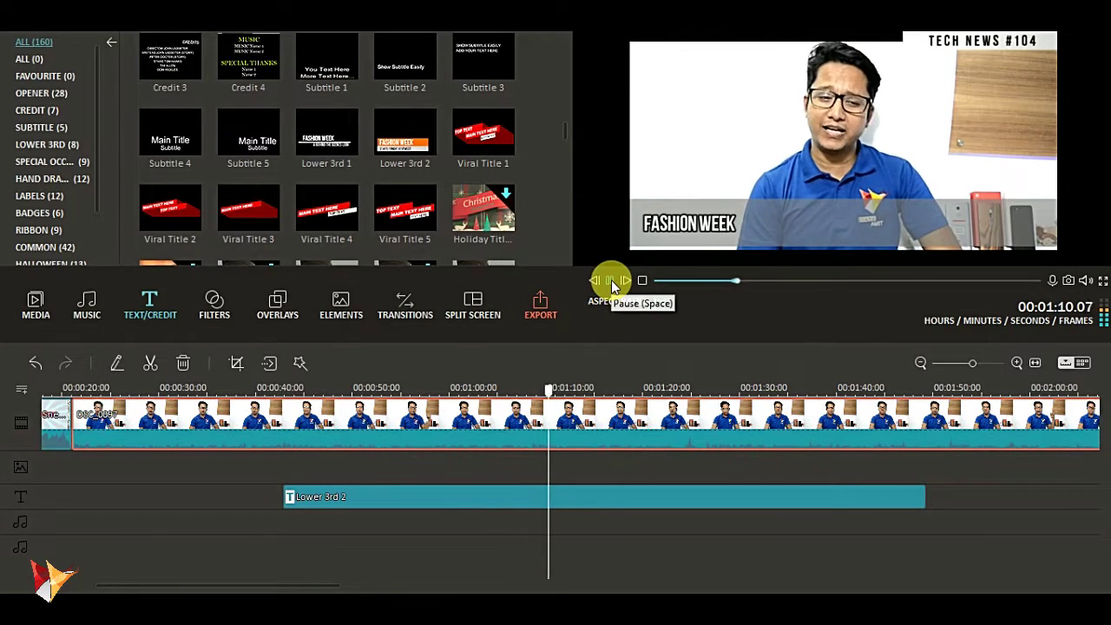
left_click(608, 281)
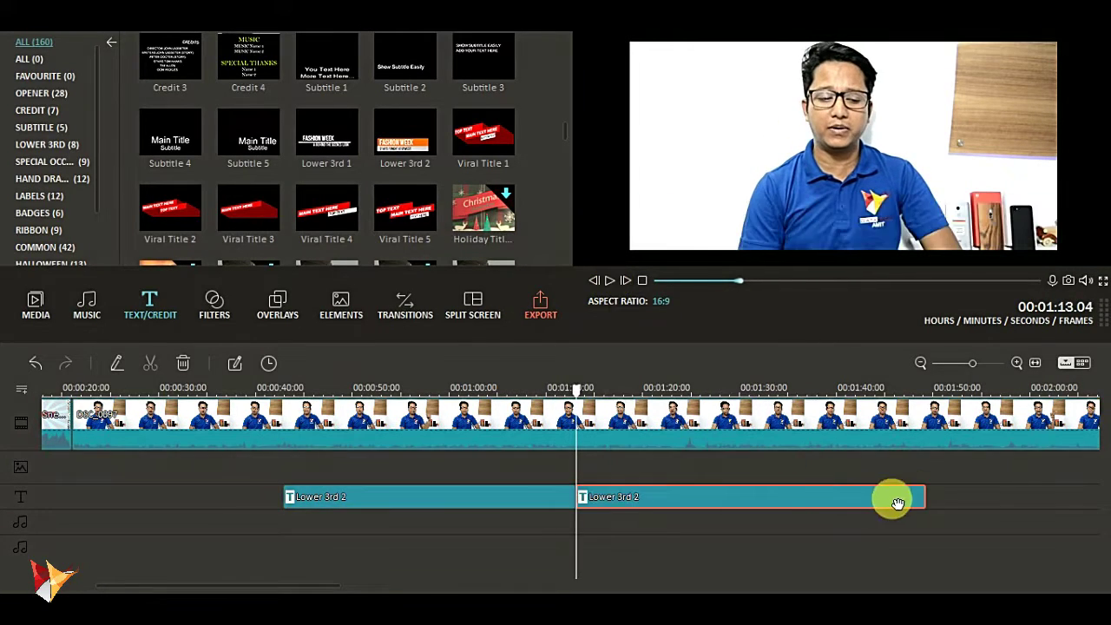
left_click_drag(922, 497, 764, 441)
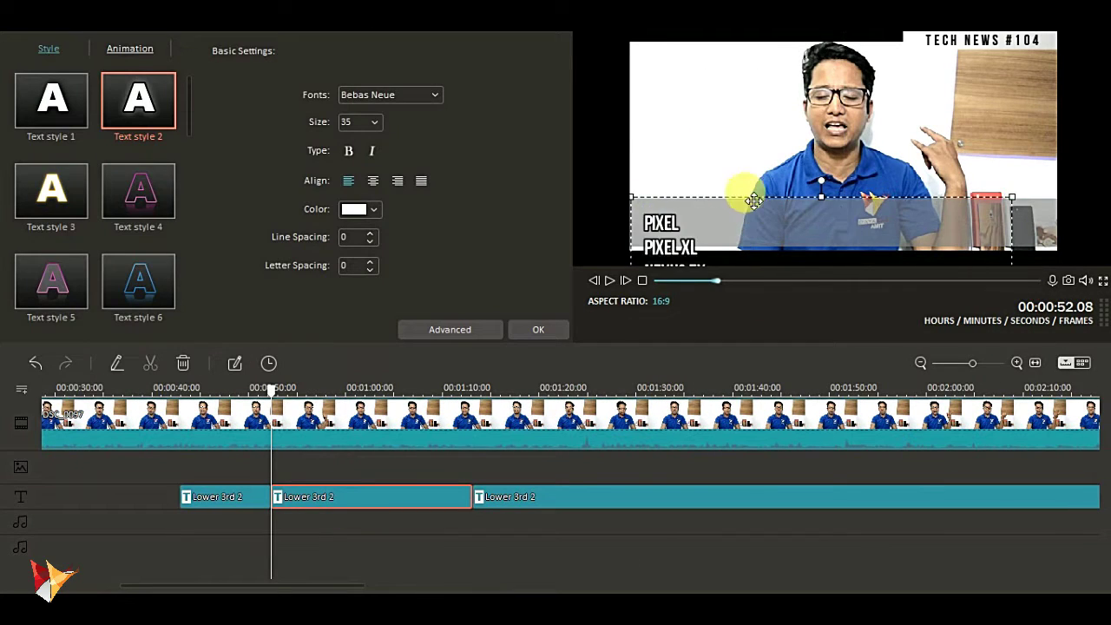
Step: Move the device list text of the title segment at 00:00:52.08 up so that all its lines fit inside the frame
left_click_drag(753, 201, 754, 91)
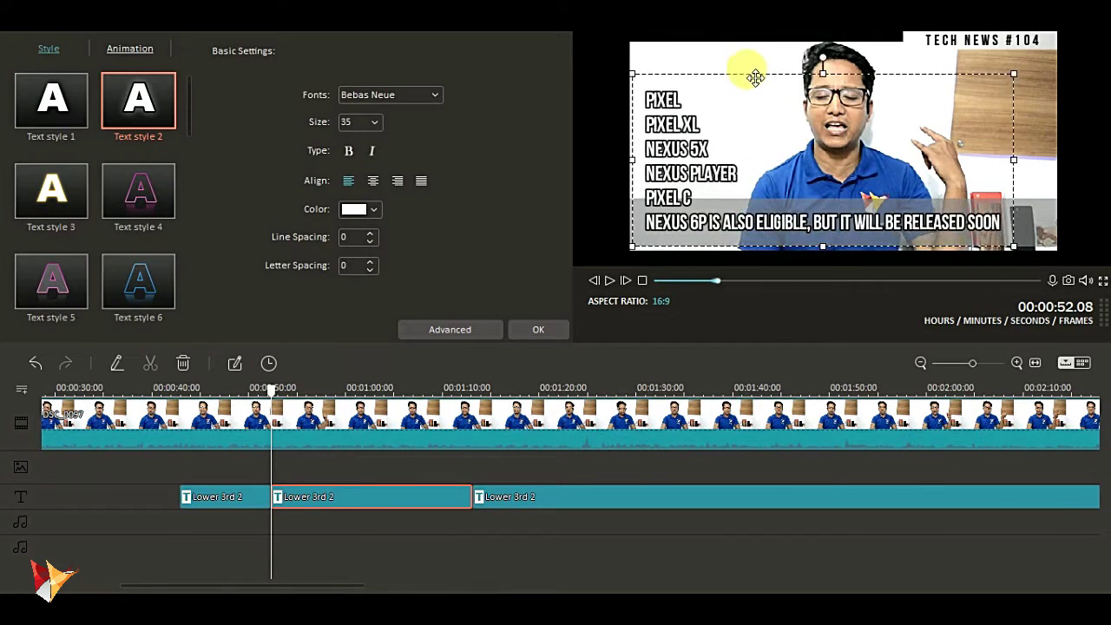
Step: Copy the Google Nexus 6 and Nexus 9 line from the Notepad script and split the video and title at 00:01:23.10
left_click(539, 329)
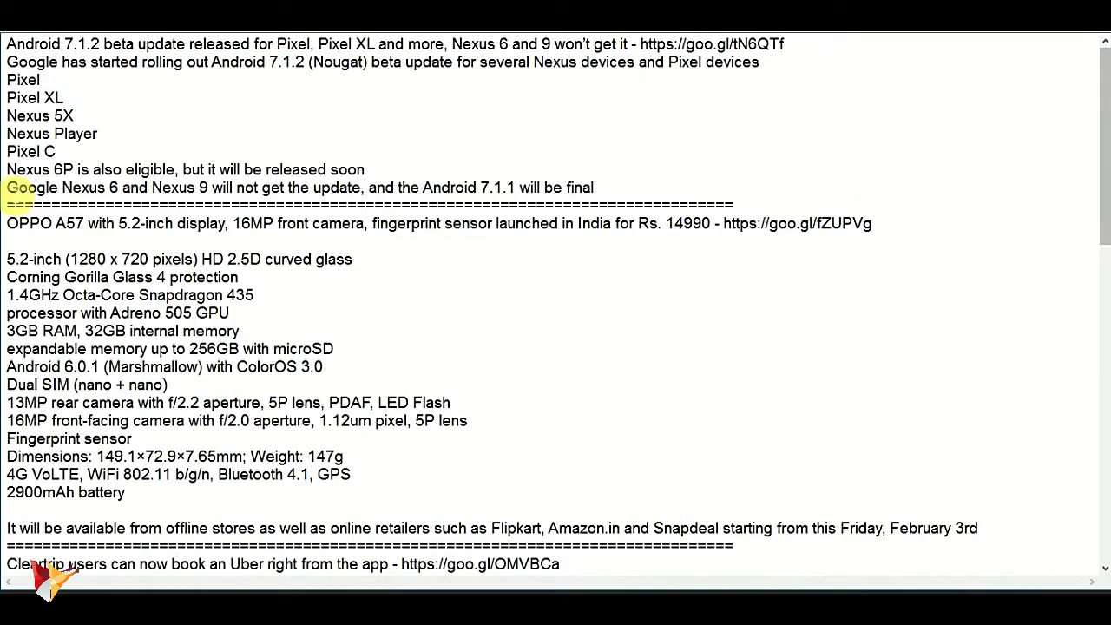
triple_click(15, 187)
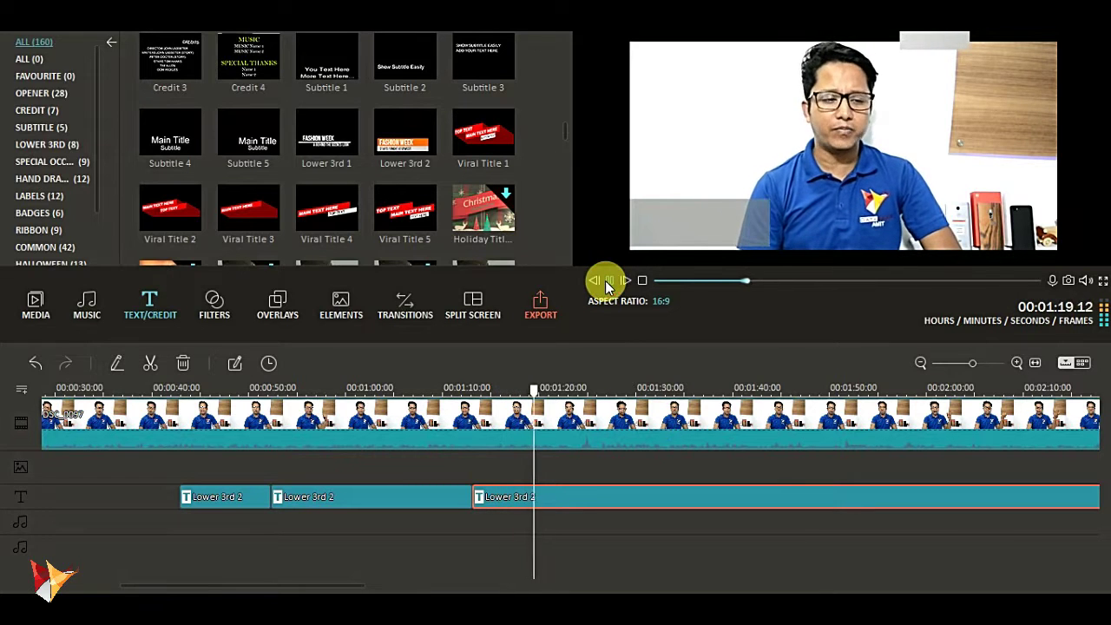
left_click(608, 283)
right_click(593, 482)
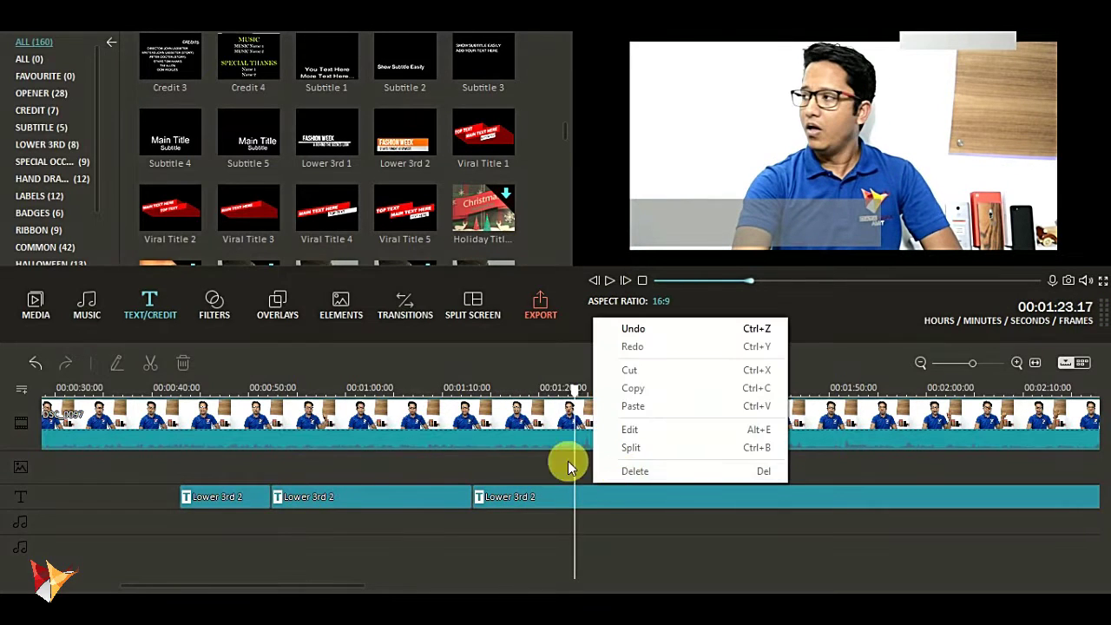
left_click_drag(572, 391, 572, 390)
right_click(596, 492)
double_click(596, 493)
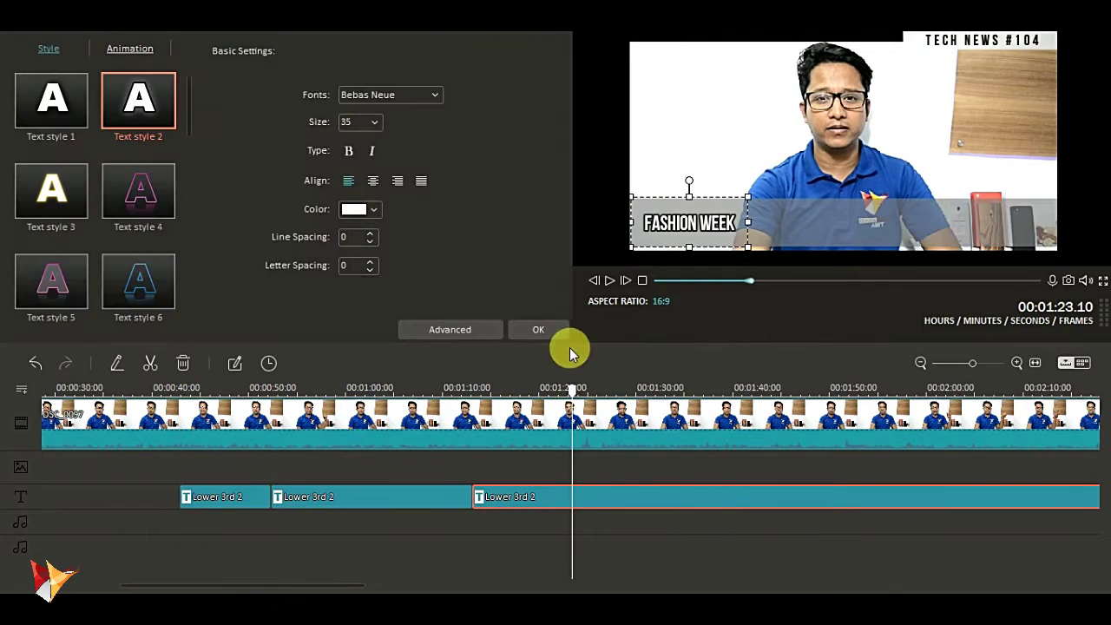
left_click(538, 332)
right_click(613, 495)
left_click(650, 463)
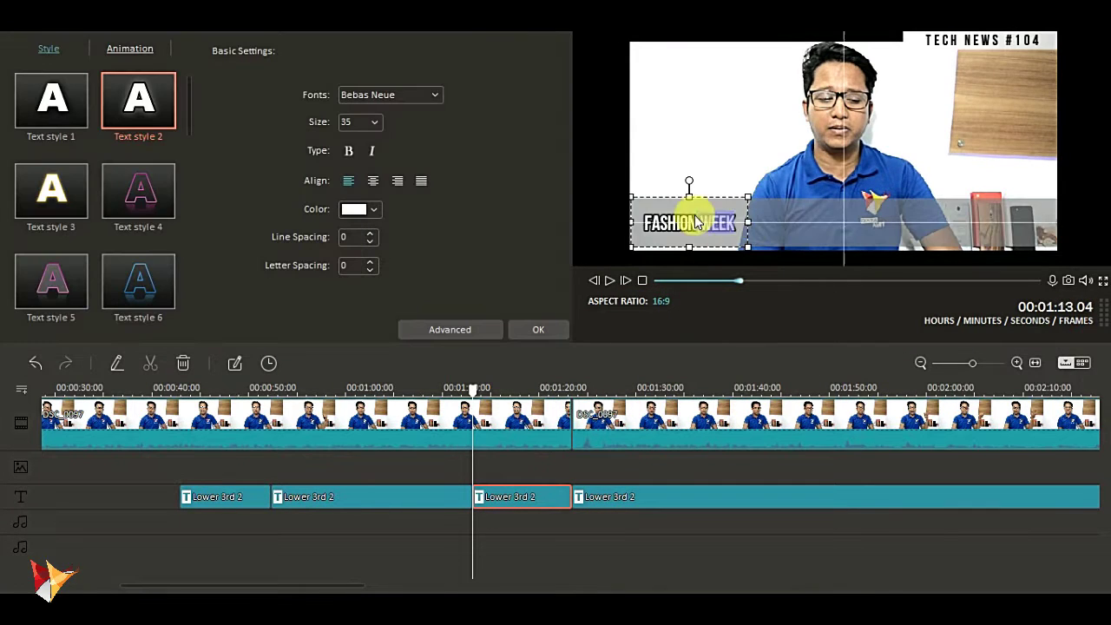
Step: Replace FASHION WEEK in the title at 00:01:13.04 with the copied Nexus line on two lines, and move it up to fit the bar
double_click(693, 218)
key("ctrl+v")
key("Return")
left_click_drag(901, 194, 917, 183)
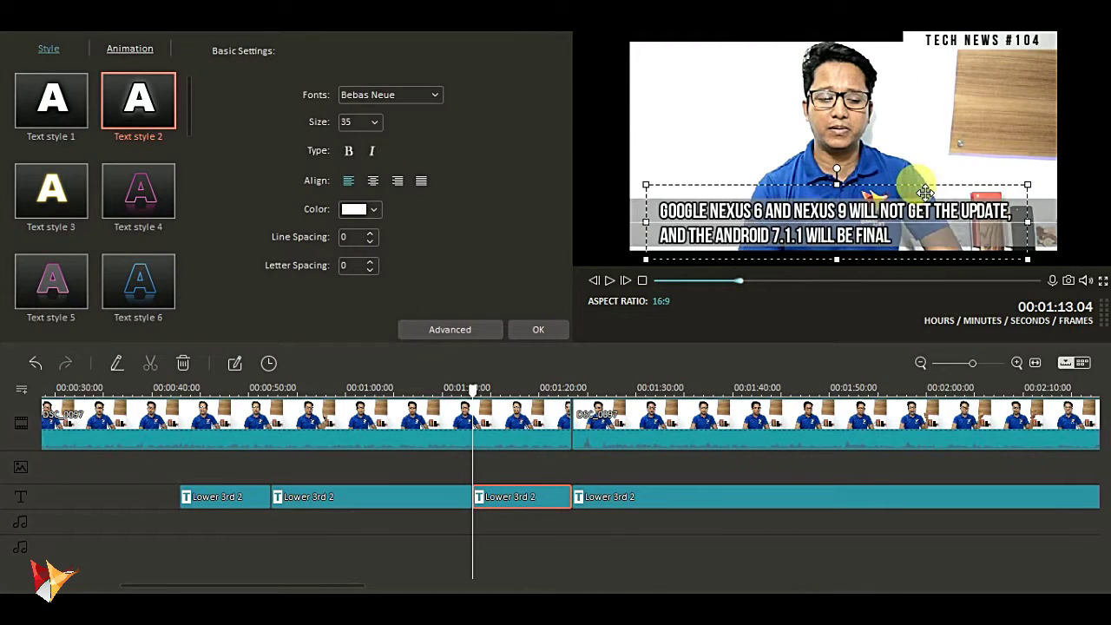
left_click(558, 327)
Step: Add the Android-N picture as an overlay ending at 00:01:23.10 and shrink it into the upper-right area of the video frame
double_click(642, 505)
left_click(36, 304)
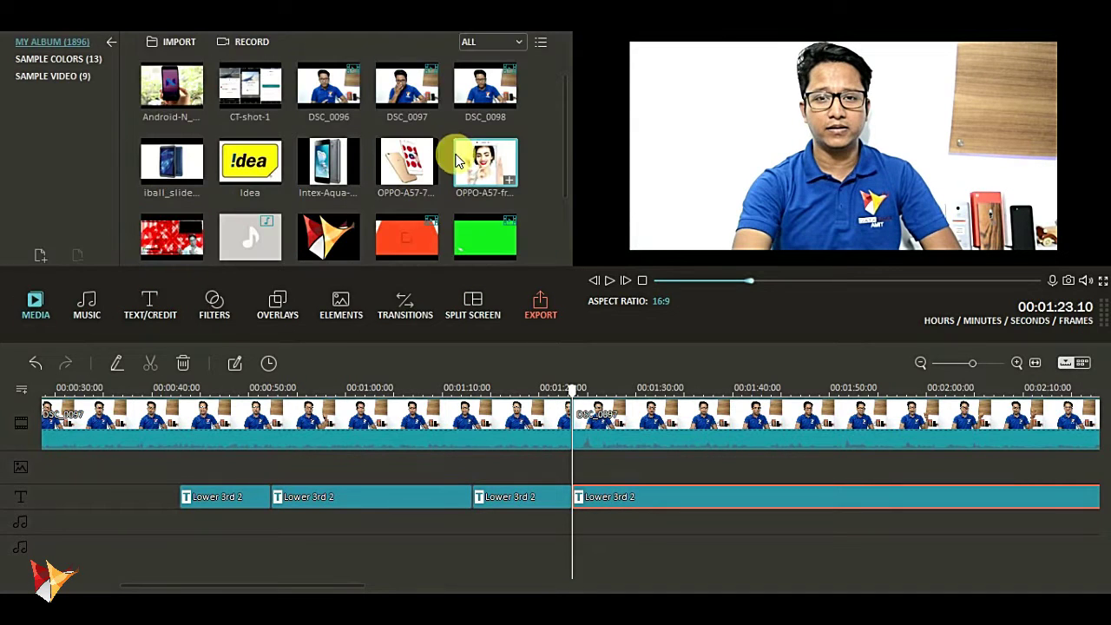
left_click_drag(172, 87, 234, 473)
left_click_drag(231, 467, 570, 467)
left_click(405, 388)
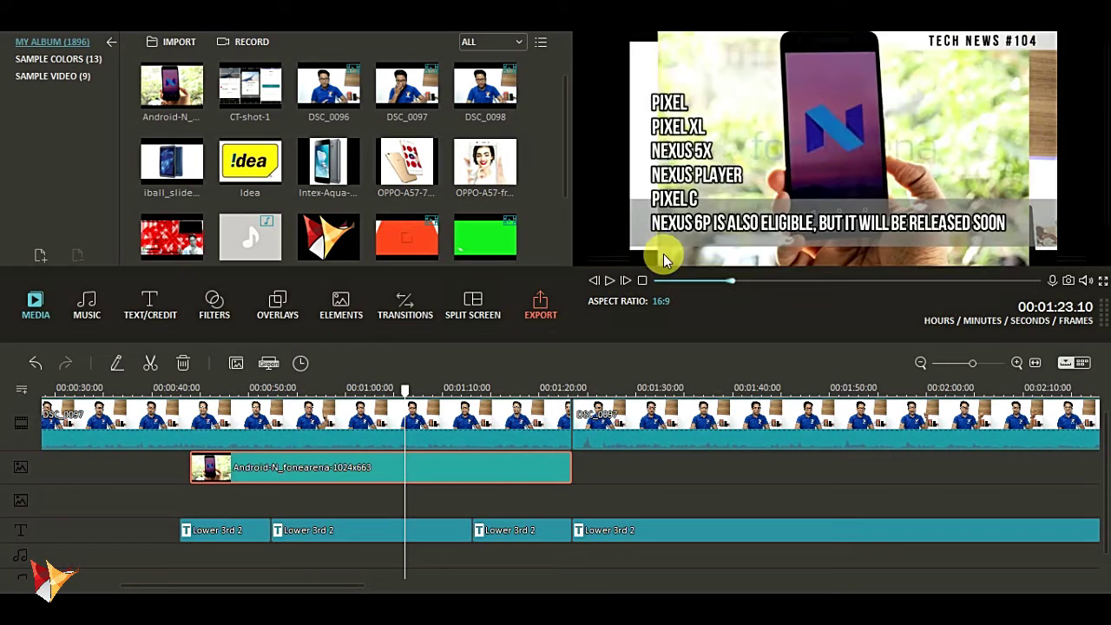
left_click_drag(806, 177, 1017, 104)
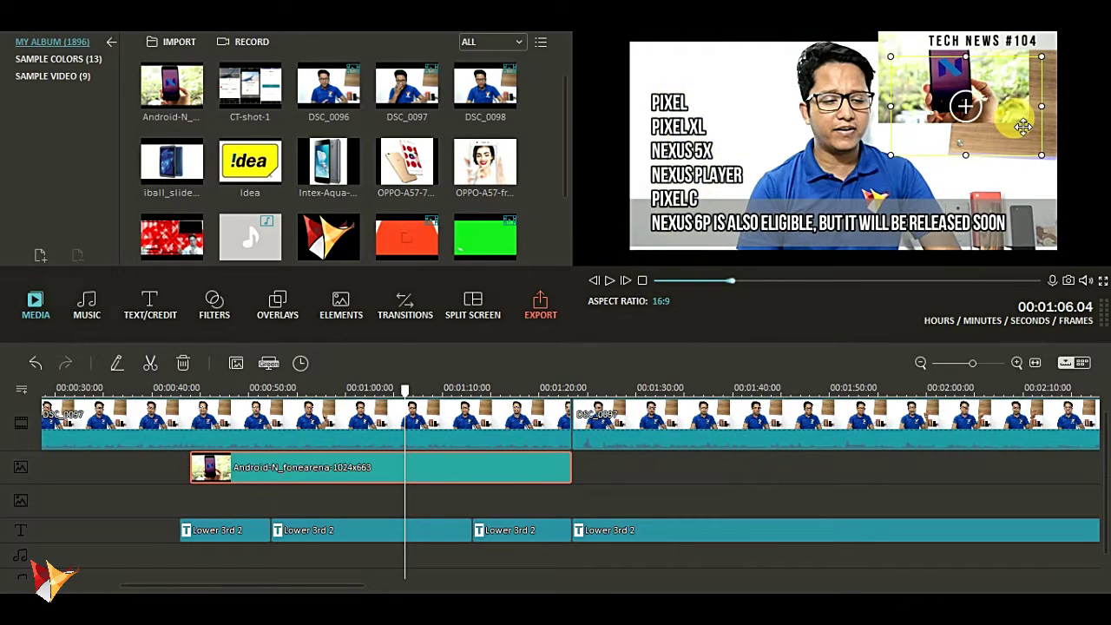
Step: Split the video clip at about 00:01:25 and delete the short piece from 00:01:23.10 up to the cut
left_click(620, 529)
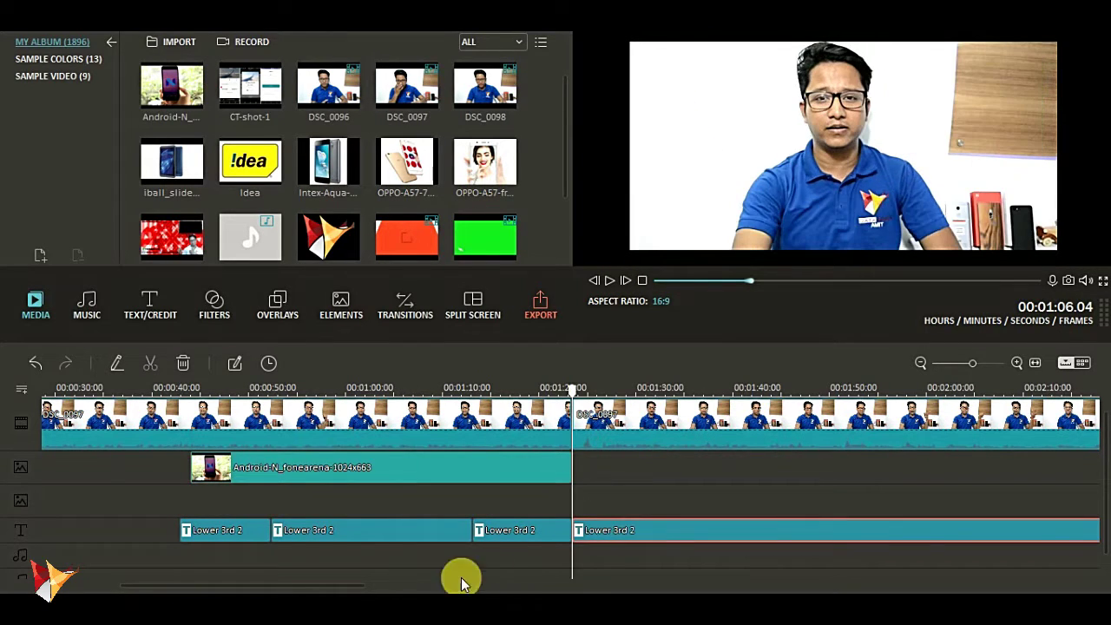
left_click_drag(350, 585, 399, 584)
left_click(611, 281)
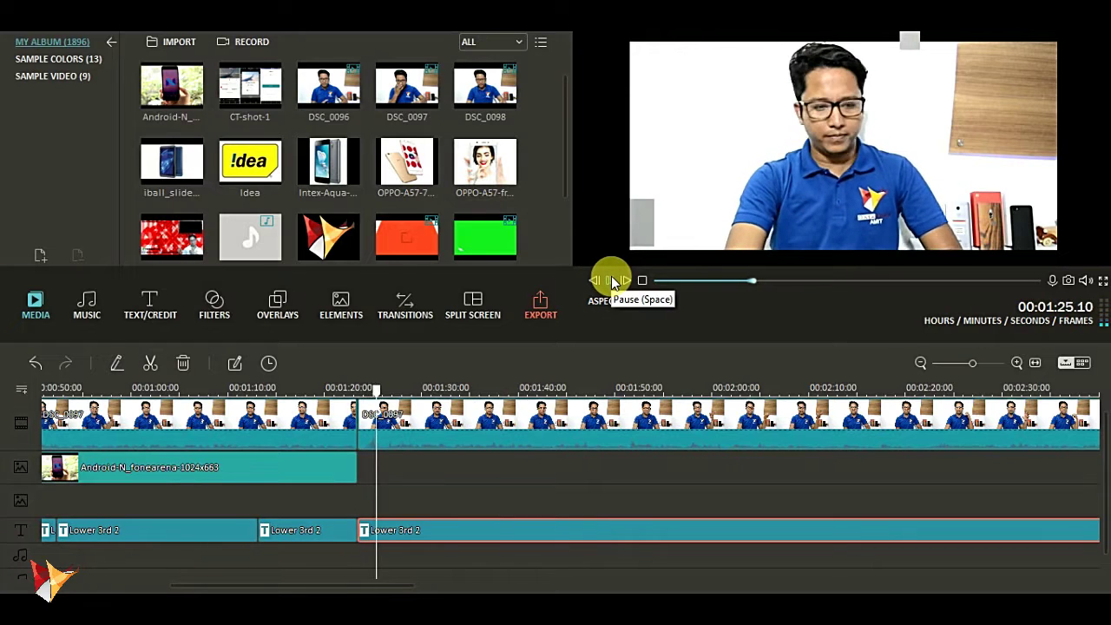
left_click(611, 281)
right_click(419, 428)
left_click(478, 320)
left_click(385, 421)
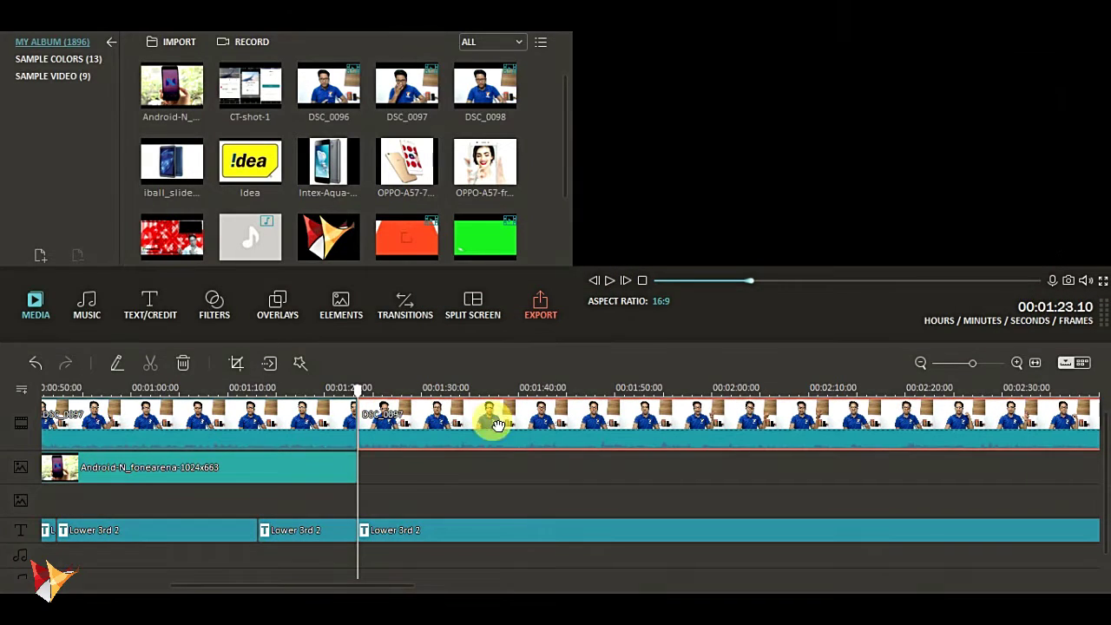
Step: Split the title at 00:01:31.03 and fill its first part with the two-line OPPO A57 launch headline ending in Rs. 14990/-, fitted into the bar
left_click(610, 281)
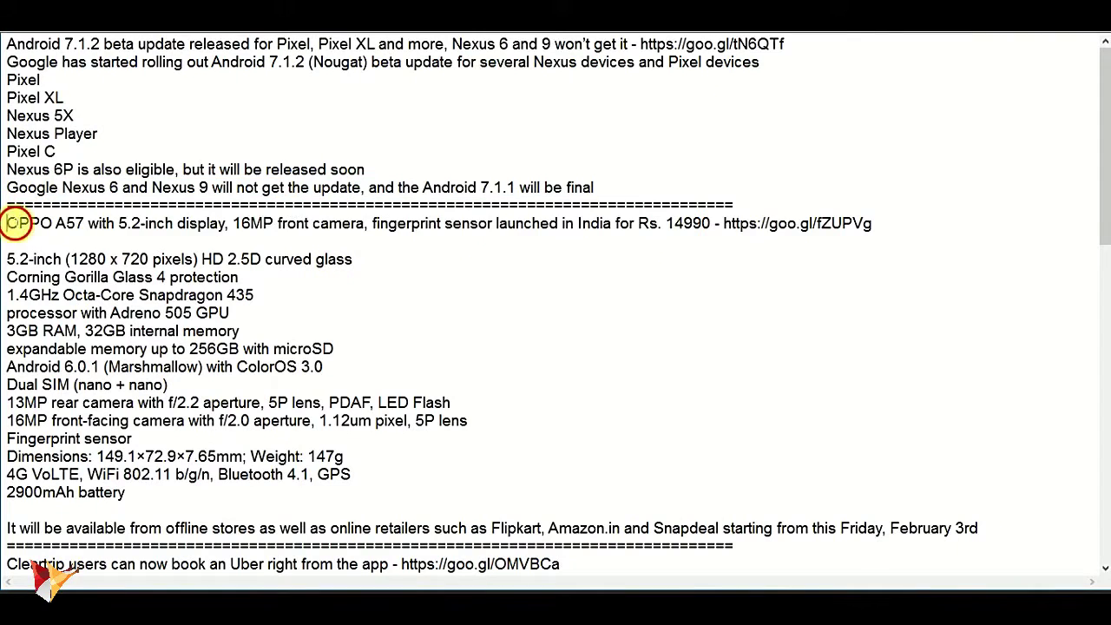
left_click_drag(20, 154, 719, 154)
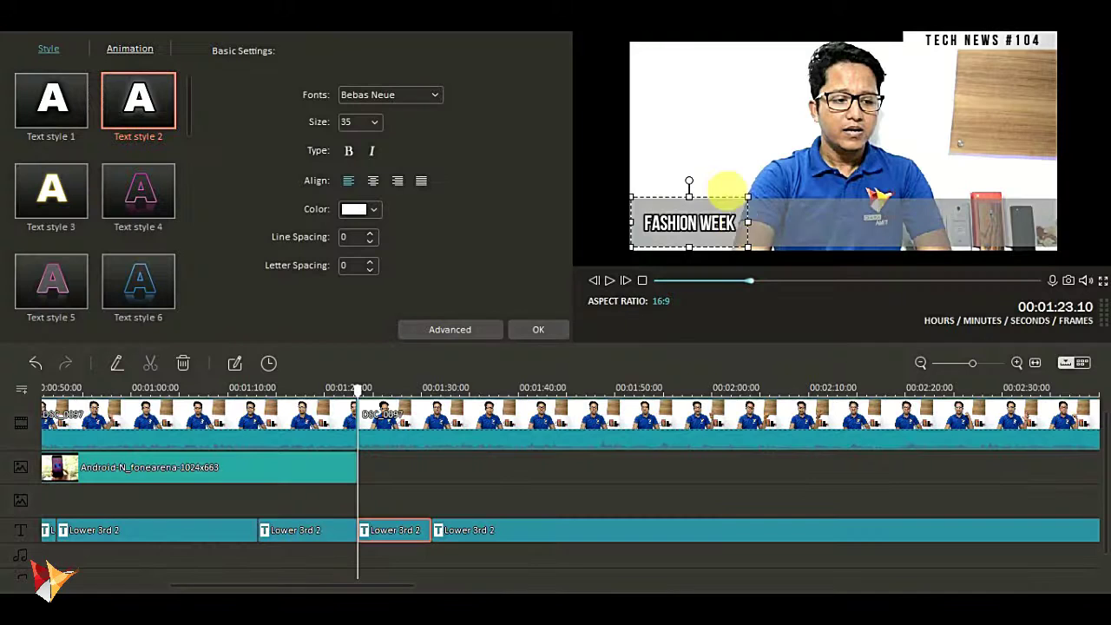
key("ctrl+v")
key("Return")
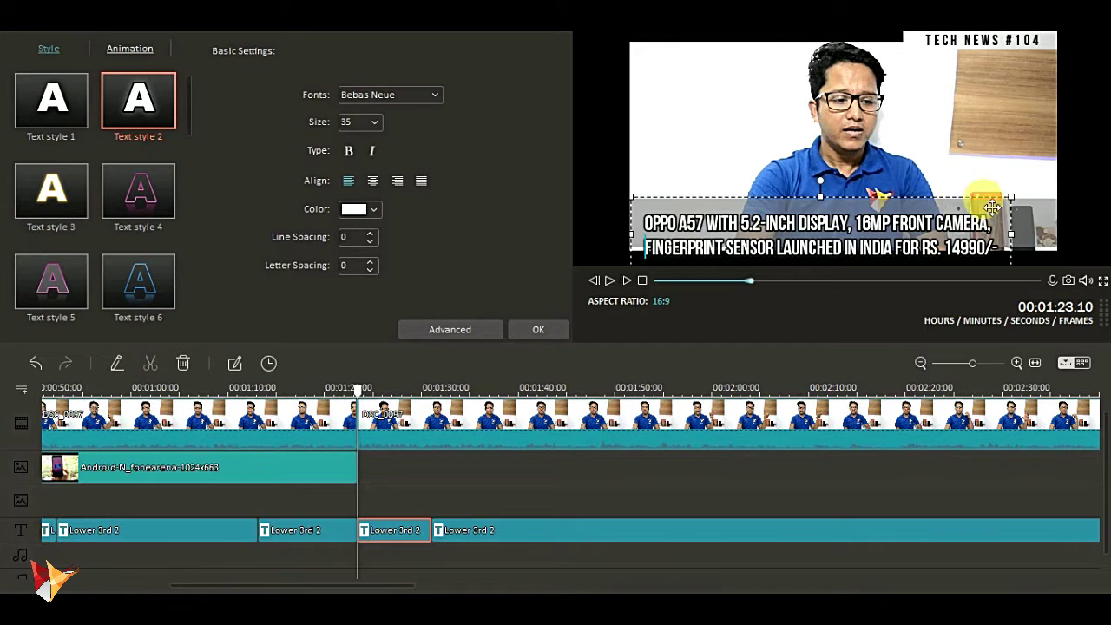
left_click_drag(986, 198, 988, 186)
left_click(539, 324)
Step: Split both the video clip and the Lower 3rd 2 title at 00:01:57.21
left_click(490, 531)
left_click(619, 281)
left_click(764, 381)
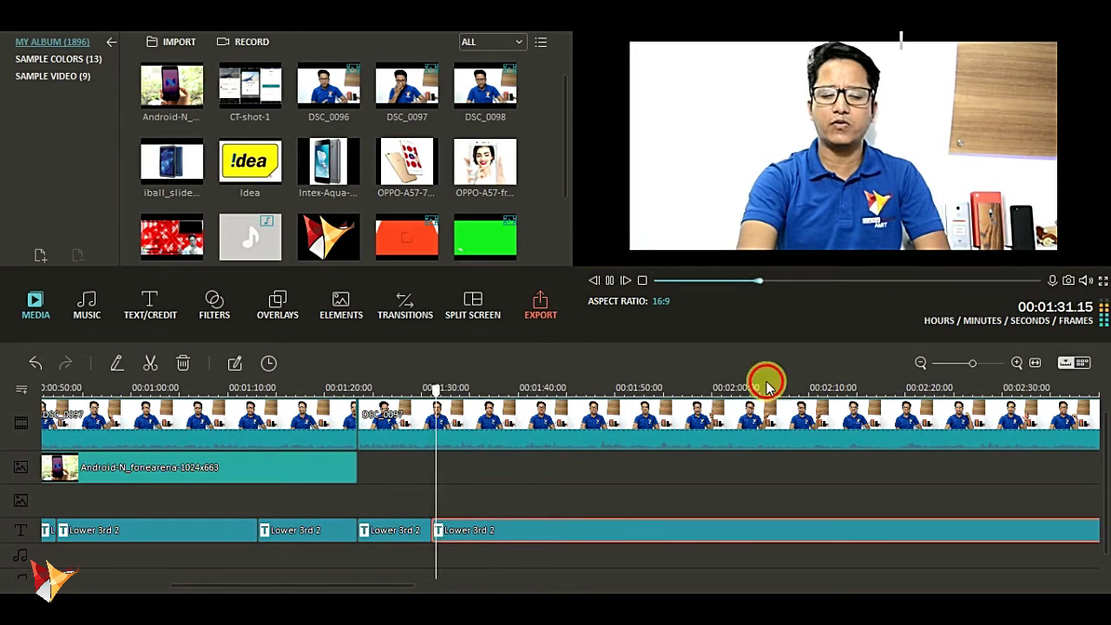
left_click(647, 385)
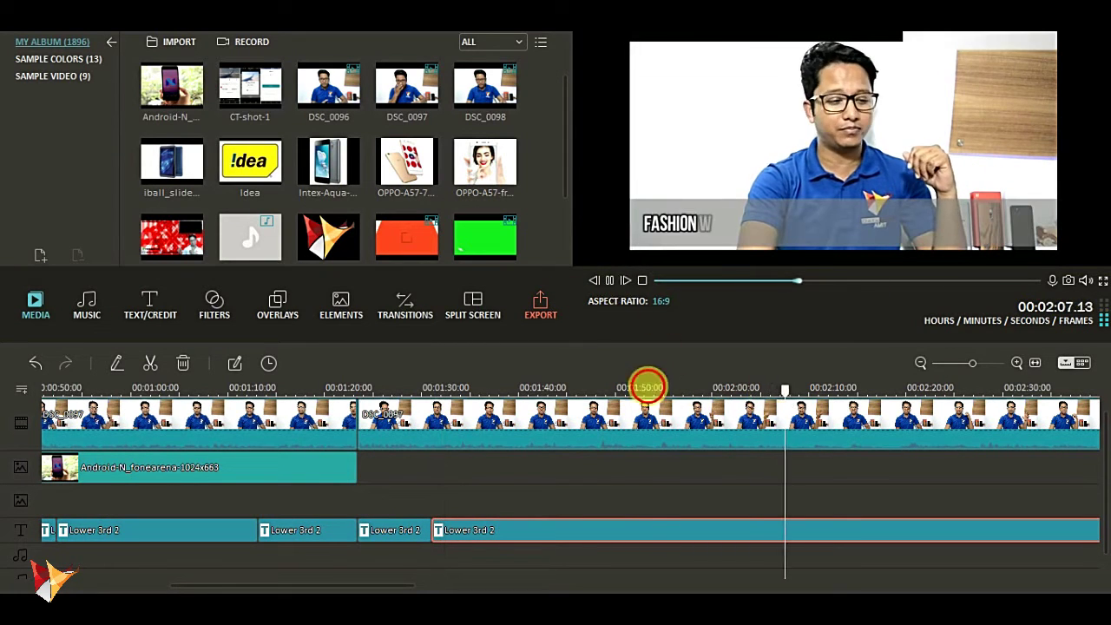
left_click(611, 281)
key("ctrl+b")
left_click(755, 529)
key("ctrl+b")
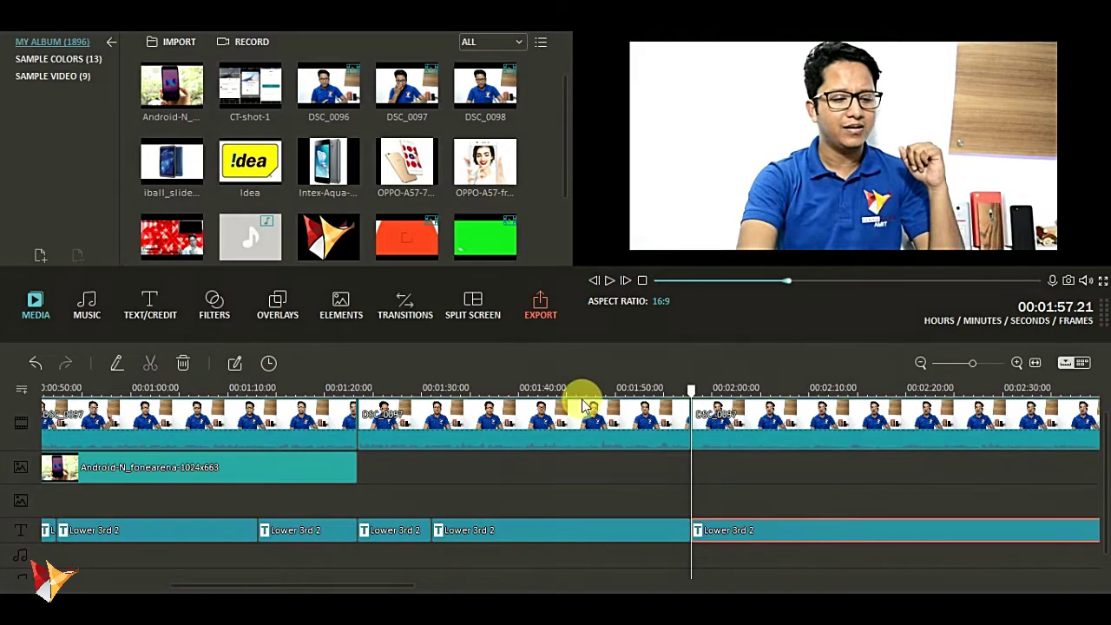
Step: Split the title at 00:01:48.08 and fill its first part with the OPPO A57 specification list at size 20, moved up into the frame
left_click(610, 281)
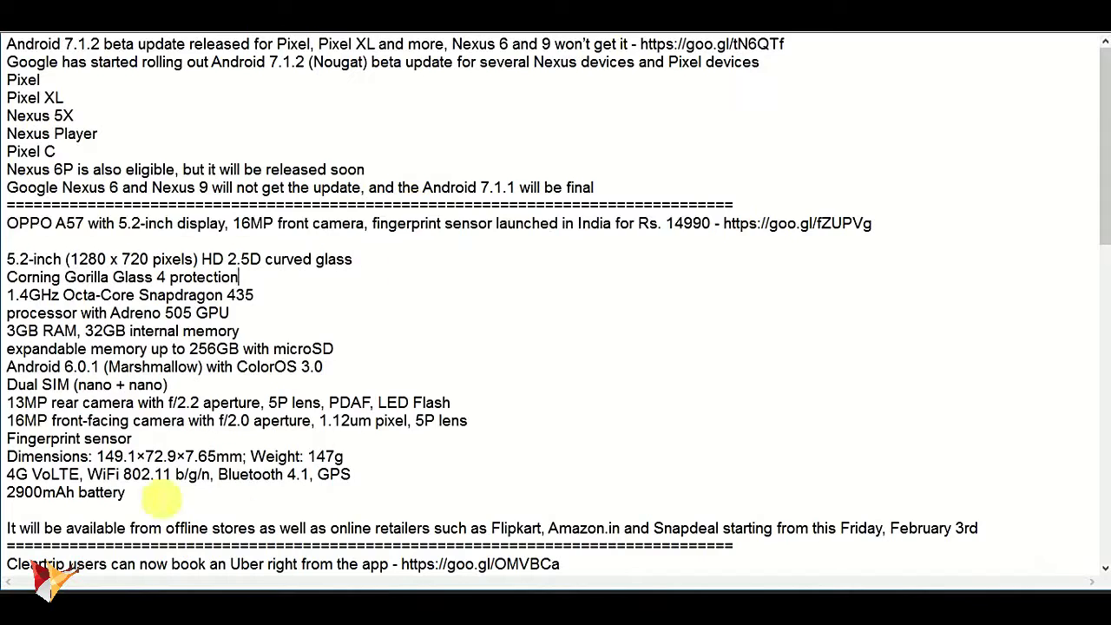
left_click_drag(161, 498, 7, 258)
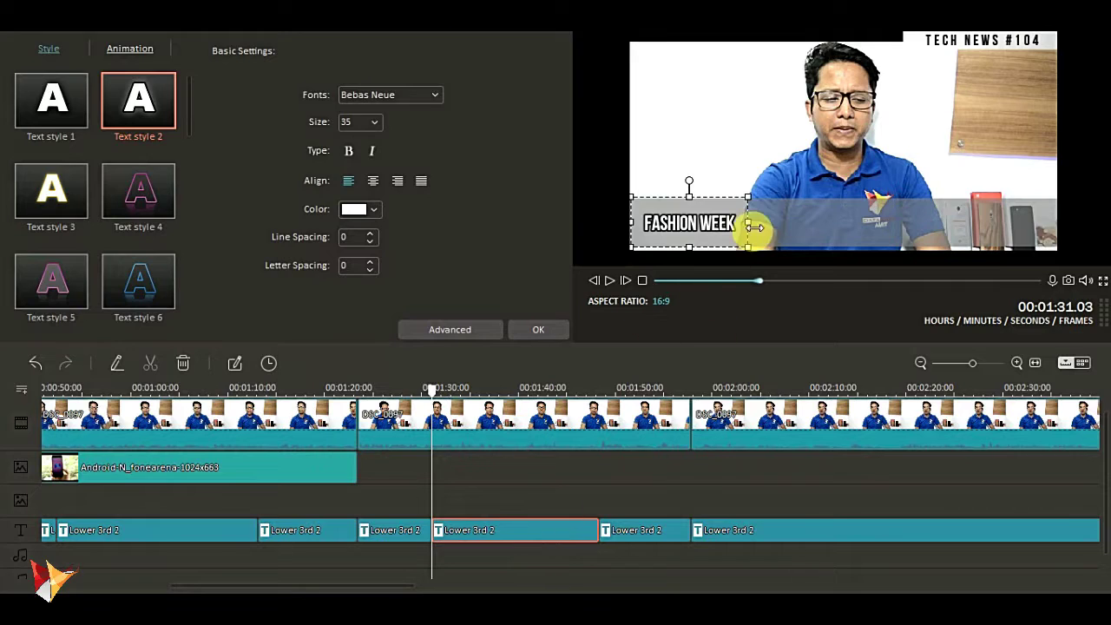
key("ctrl+v")
double_click(363, 128)
type("20")
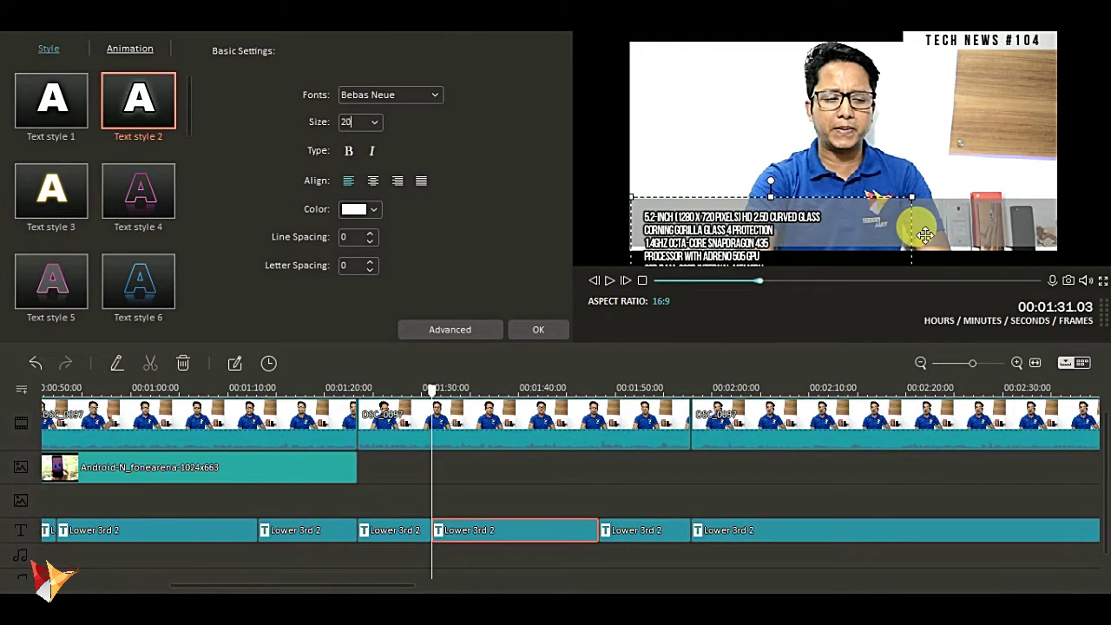
left_click_drag(925, 234, 916, 91)
left_click(538, 329)
left_click(611, 280)
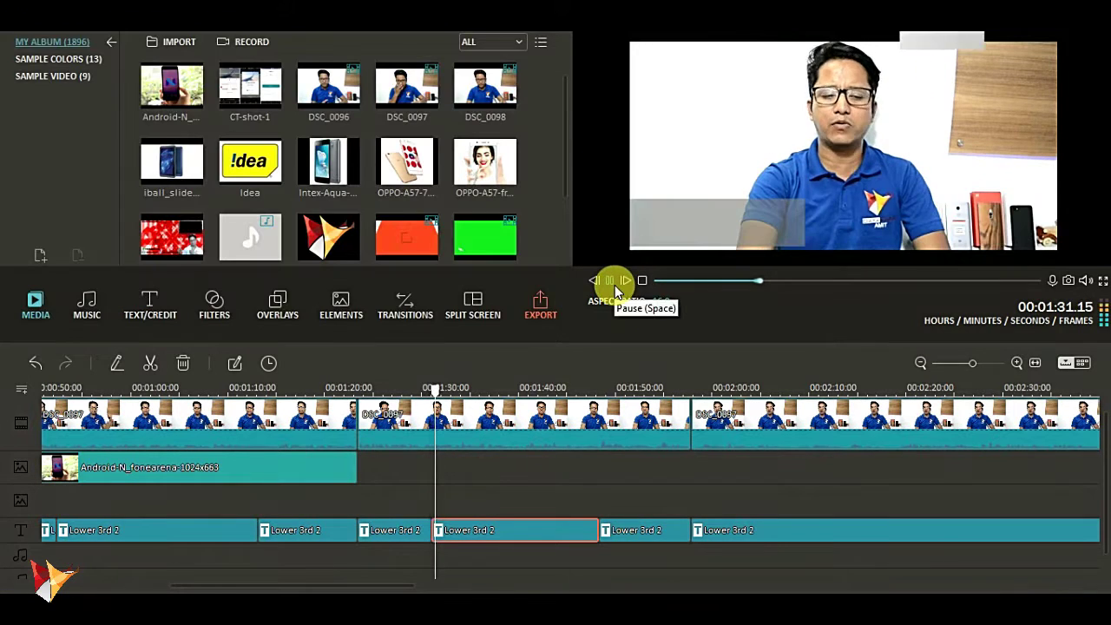
Step: Replace the text of the title at 00:01:48.08 with the script's store availability sentence on two lines at size 25
key("alt+Tab")
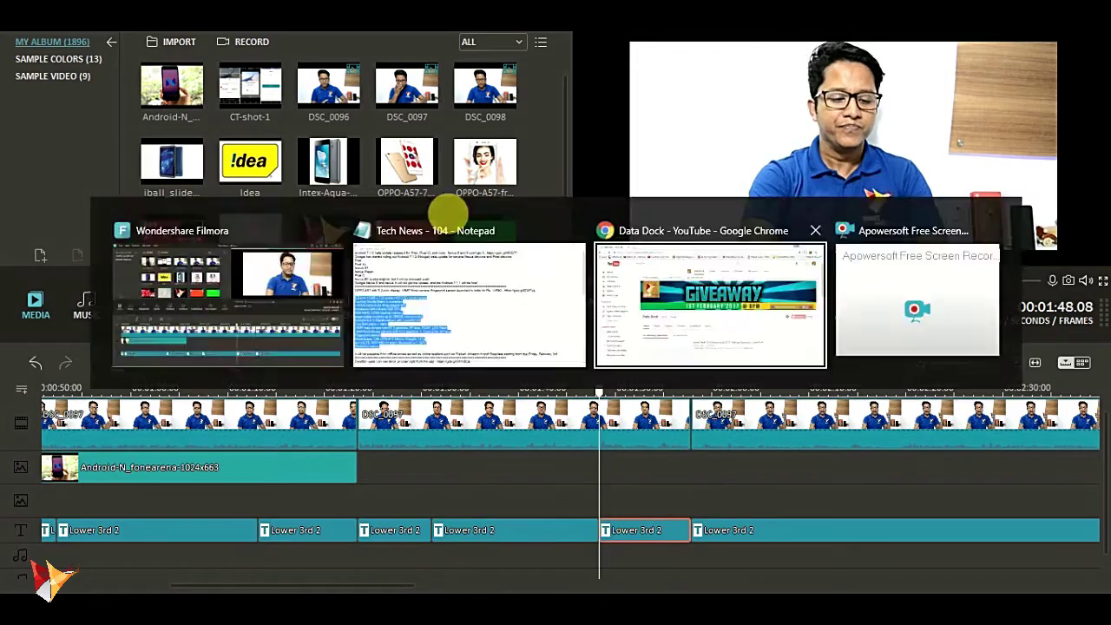
left_click(315, 200)
left_click_drag(7, 528, 1067, 525)
key("alt+Tab")
double_click(636, 533)
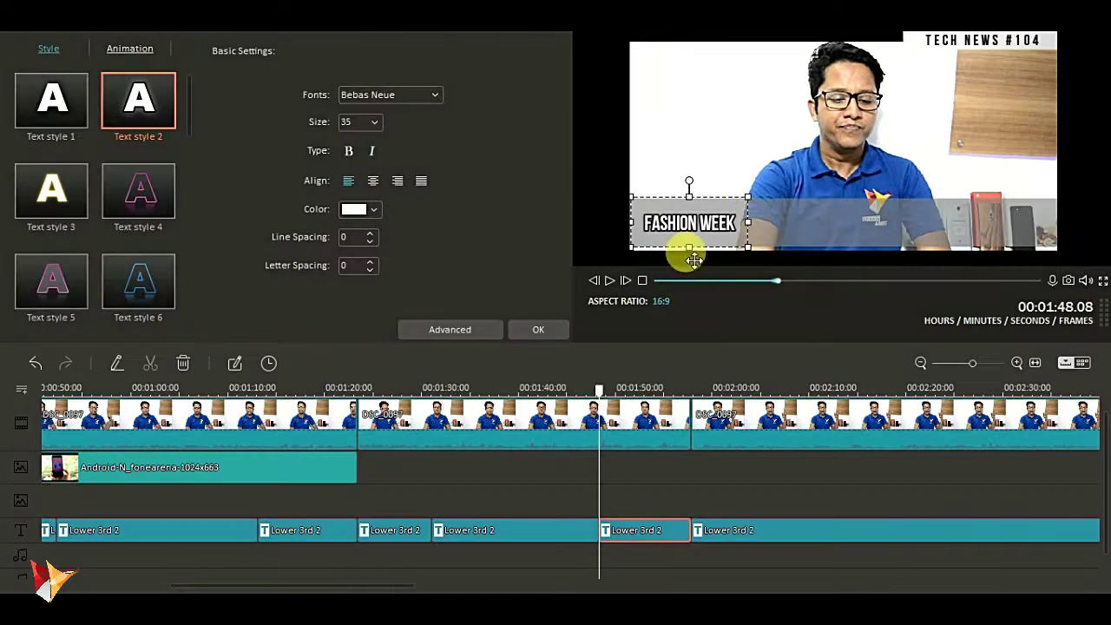
key("ctrl+v")
double_click(356, 122)
type("25")
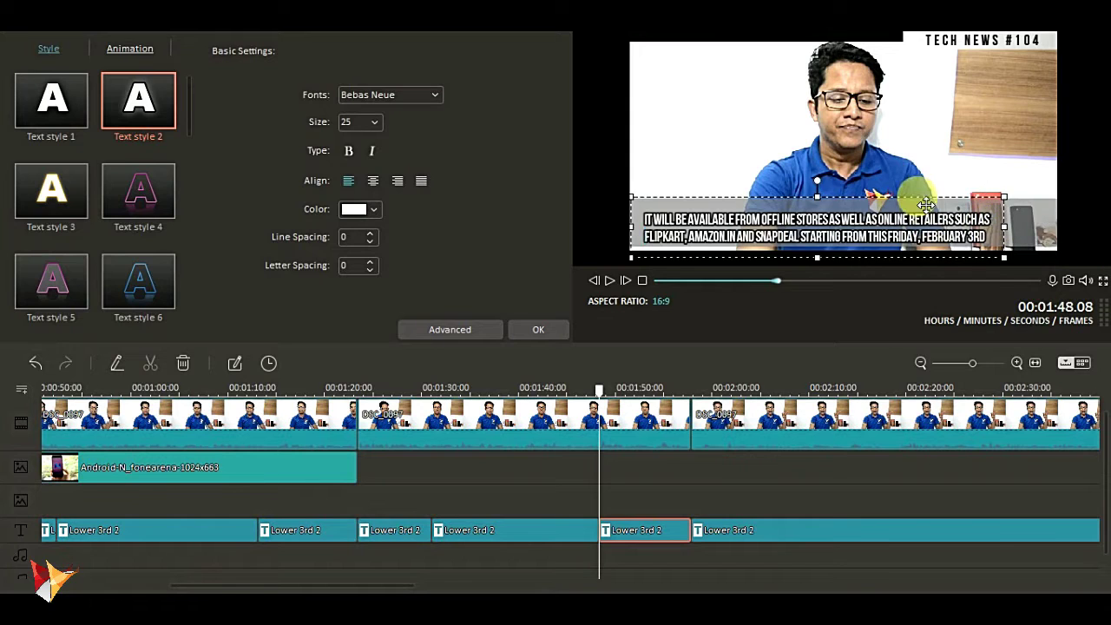
left_click(538, 329)
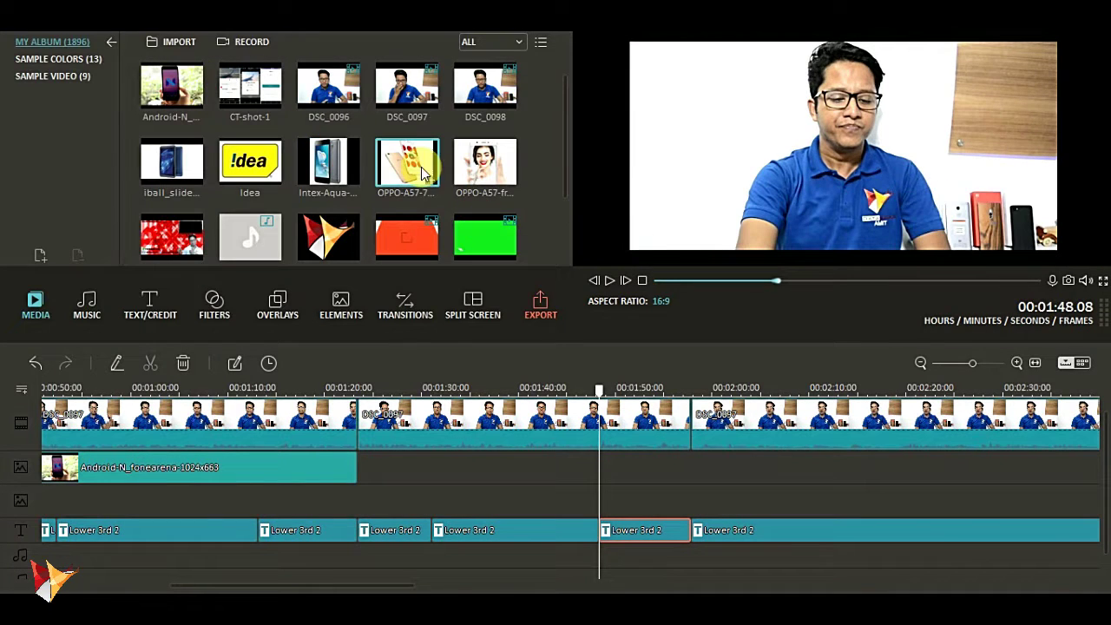
Step: Overlay the OPPO-A57 phone picture above the launch headline title and make its white background transparent with Chroma Key
left_click_drag(407, 163, 392, 468)
right_click(395, 468)
left_click(408, 393)
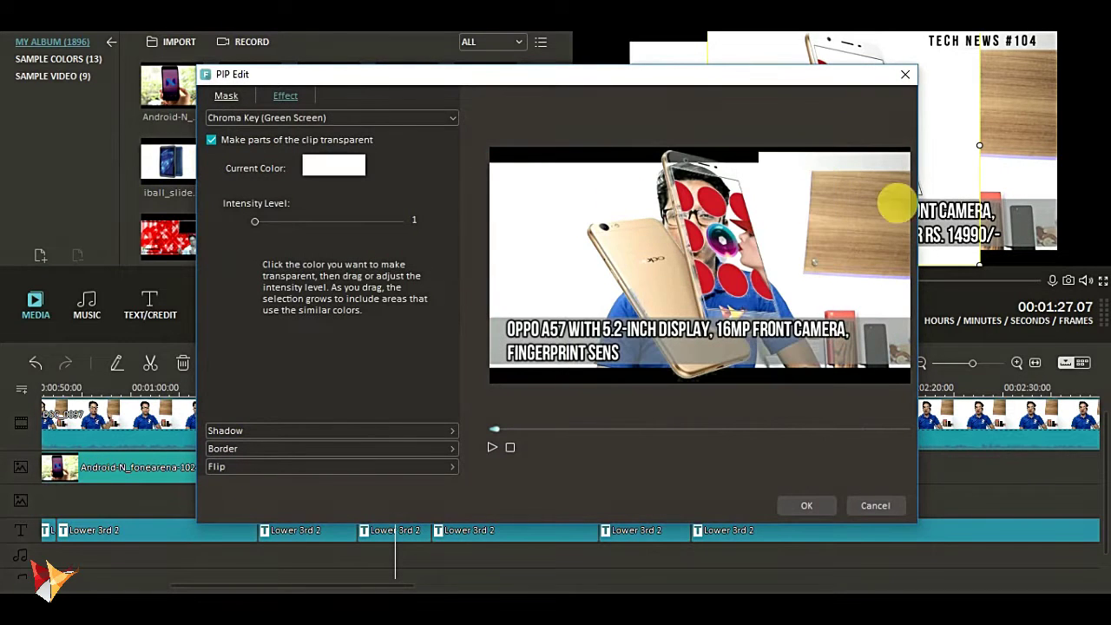
left_click(806, 506)
Step: Shrink the OPPO-A57 phone picture and move it to the upper-right area of the video frame
left_click_drag(983, 35, 866, 133)
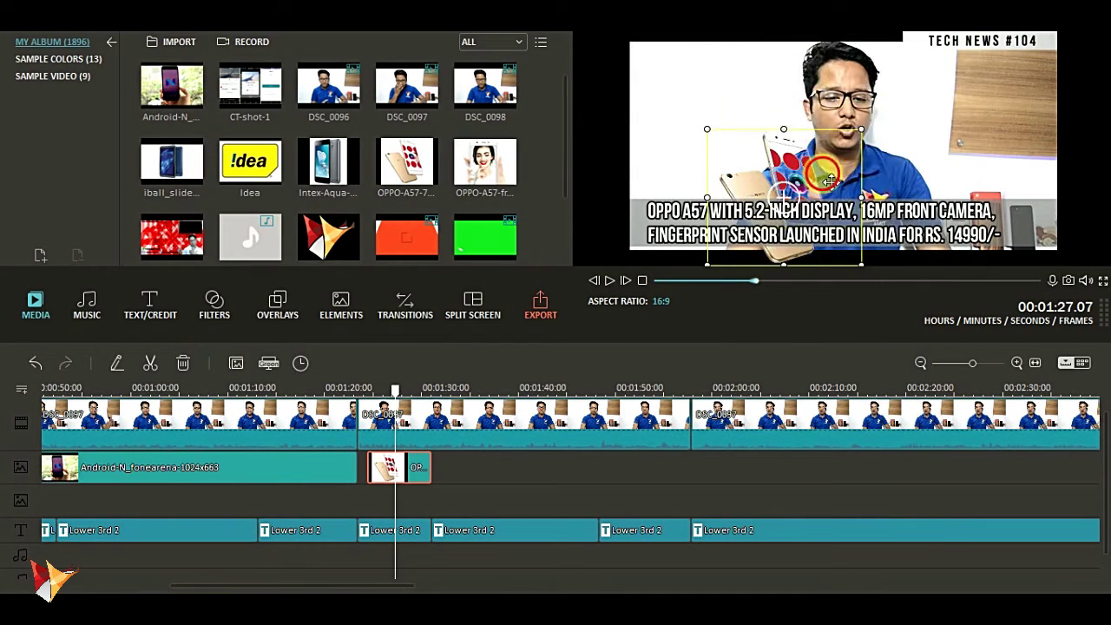
left_click_drag(823, 172, 1028, 97)
left_click(562, 534)
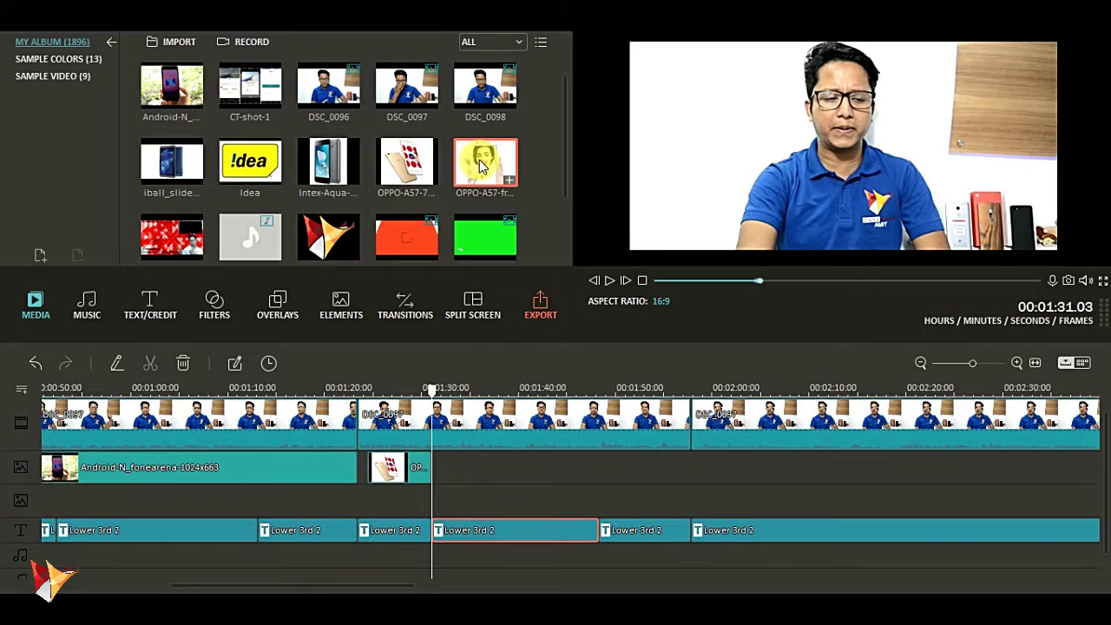
Step: Overlay the OPPO-A57 front camera picture from 00:01:31.03 to 00:01:48.08 and make its background transparent with Chroma Key
left_click_drag(483, 168, 597, 474)
left_click(525, 387)
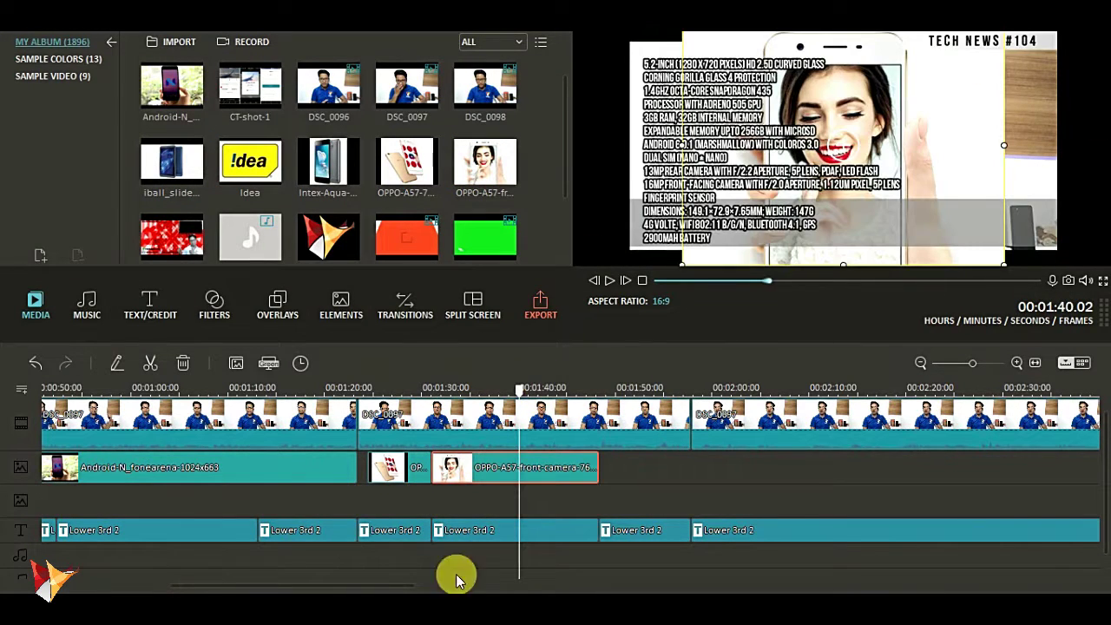
right_click(551, 469)
left_click(582, 402)
left_click(212, 140)
left_click(807, 505)
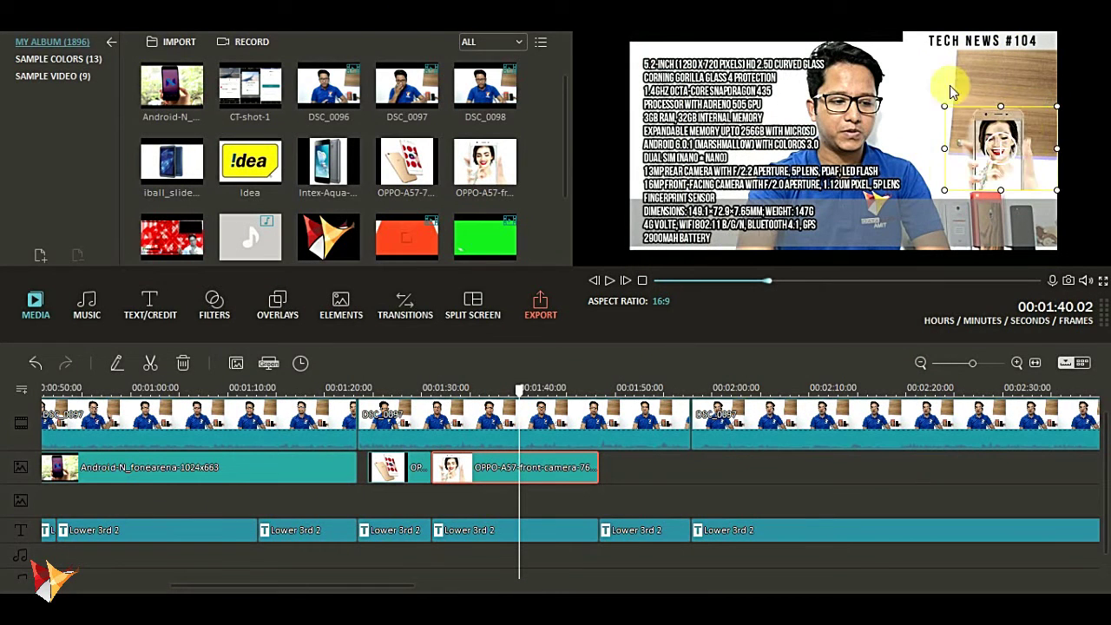
Step: Resize the front camera picture and position it beside the presenter, below the TECH NEWS #104 banner
left_click_drag(1020, 95, 1040, 104)
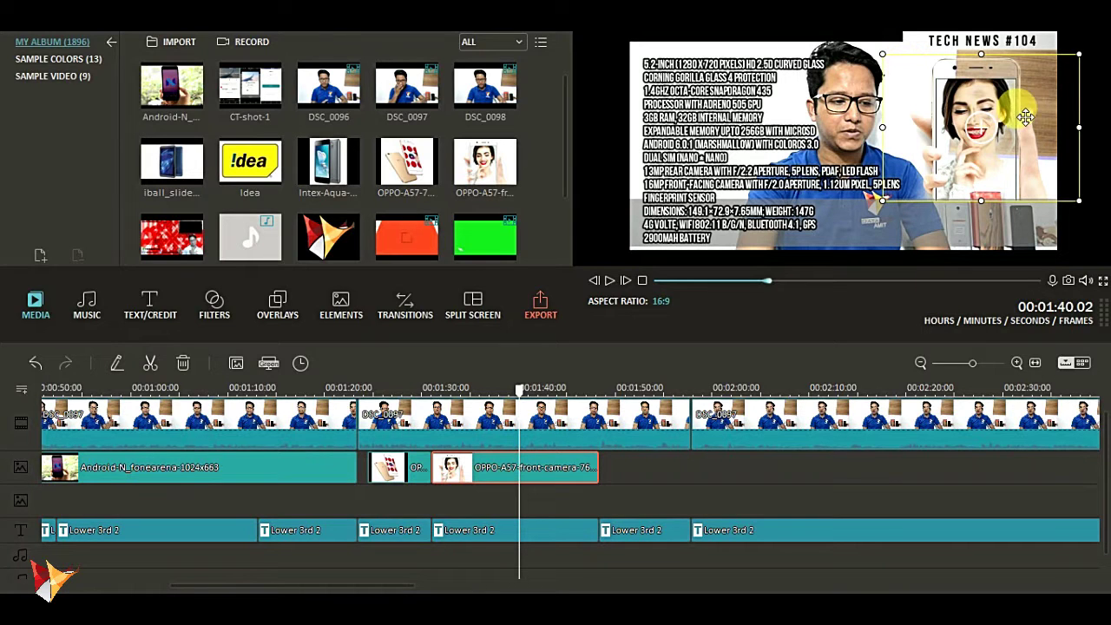
left_click(643, 476)
Step: Split the OPPO-A57 phone picture at 00:01:27.15 and place its second part from 00:01:48.08 to 00:01:56.18
left_click(399, 393)
right_click(414, 476)
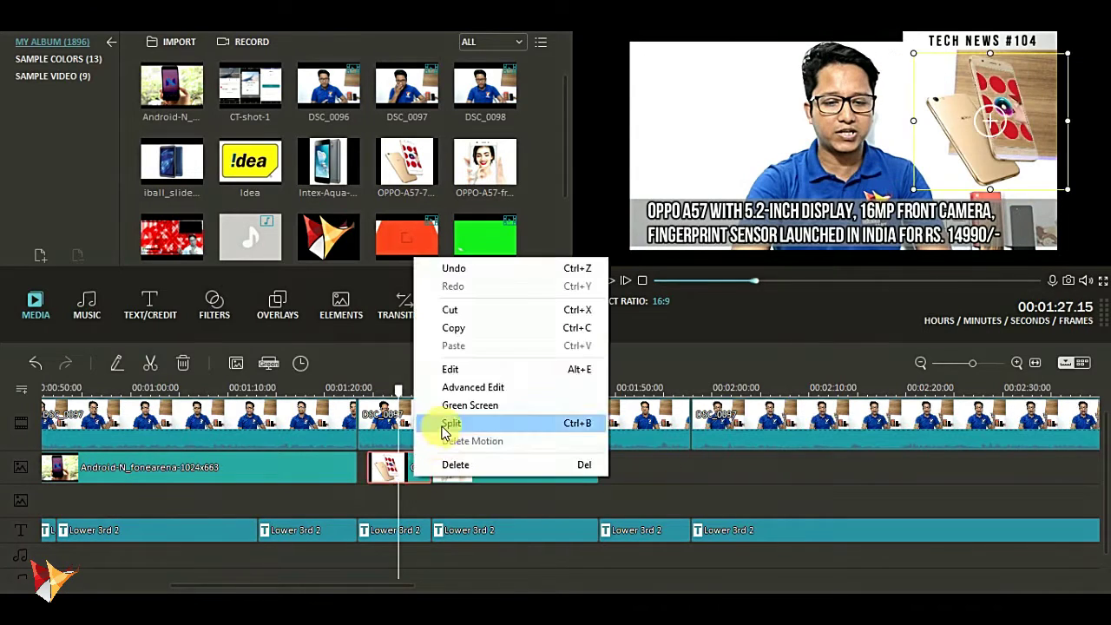
left_click(445, 425)
left_click_drag(424, 467, 682, 464)
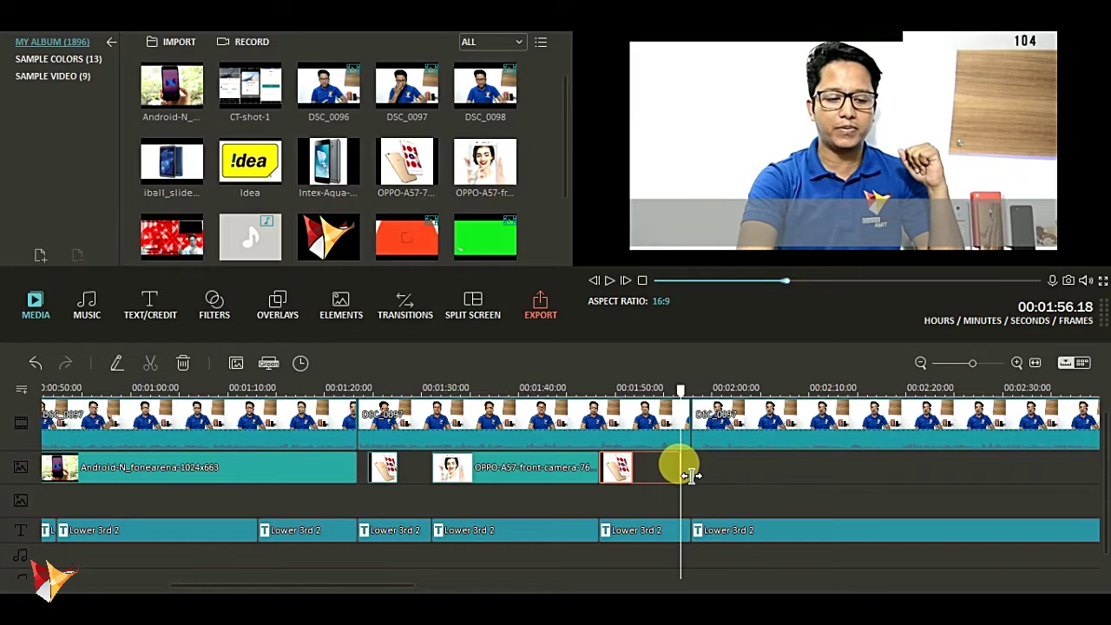
Step: Extend the first part of the OPPO-A57 phone picture to 00:01:31.03, where the front camera picture starts
left_click(390, 471)
left_click(419, 469)
left_click_drag(408, 475, 433, 475)
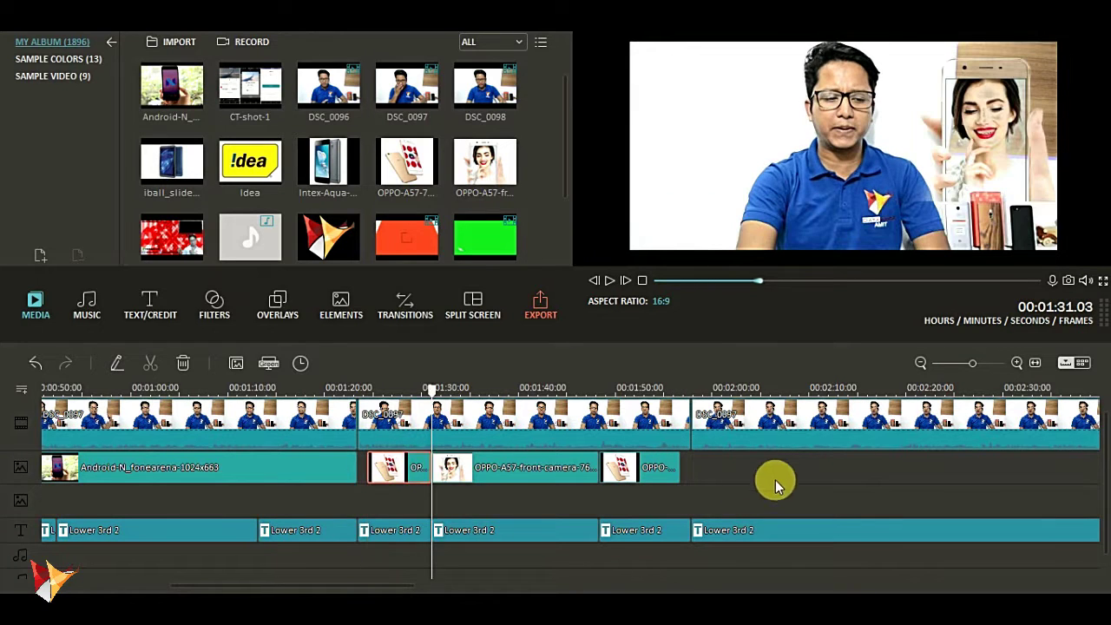
Step: Split the DSC_0097 clip at 00:02:10.01 and move the last lower-third title to start there
left_click_drag(373, 583, 446, 583)
left_click(434, 520)
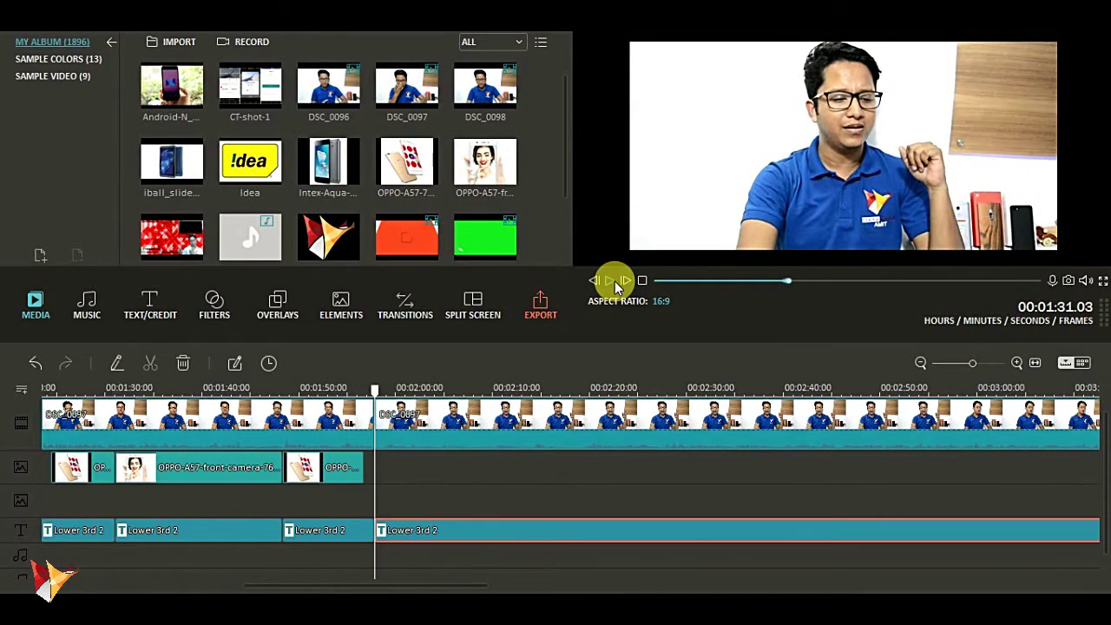
left_click(615, 280)
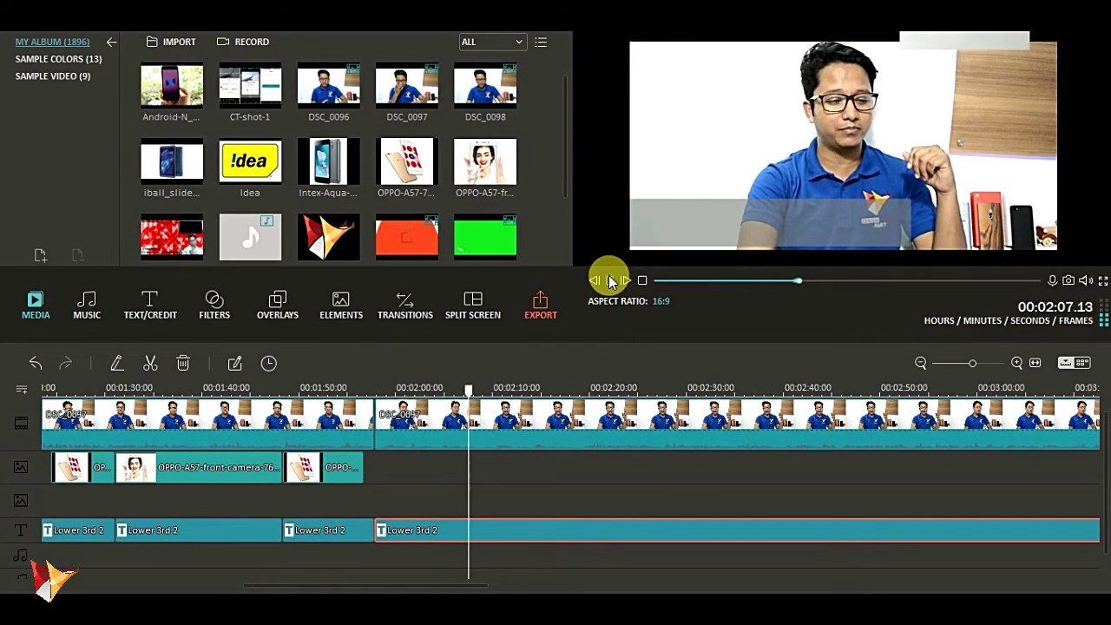
left_click(573, 434)
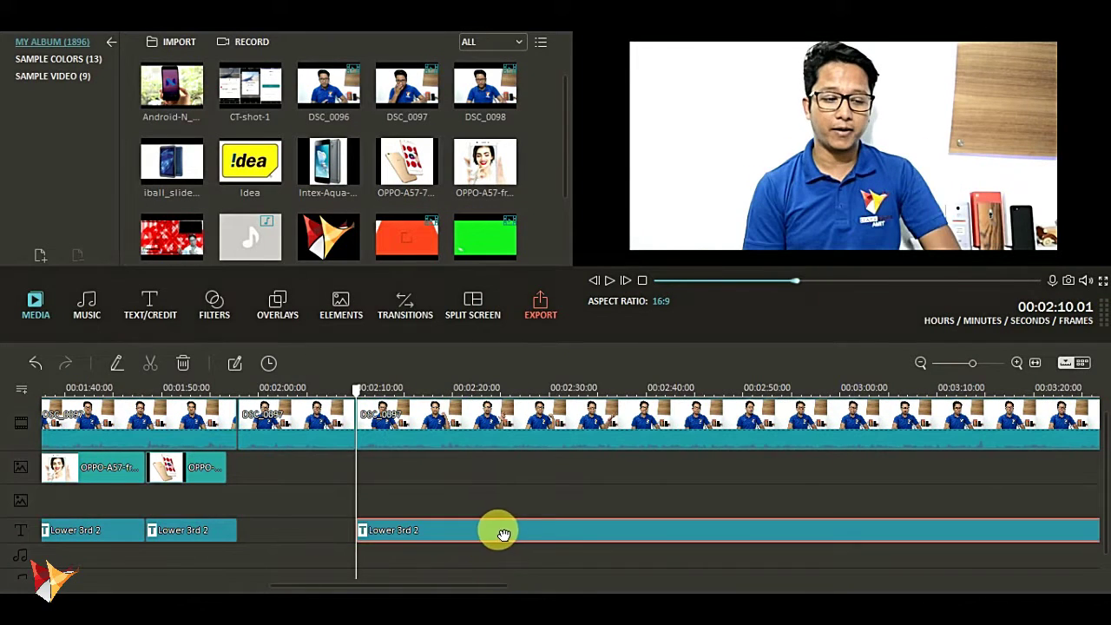
Step: Split both the DSC_0097 clip and the lower-third title below it at 00:02:30.21
left_click(456, 422)
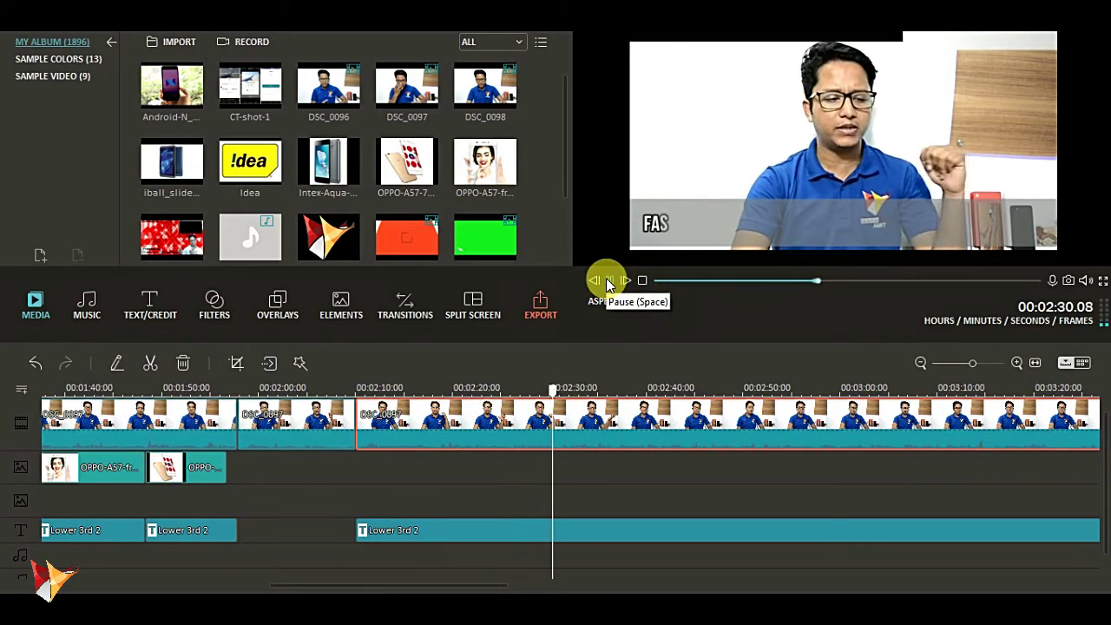
right_click(583, 434)
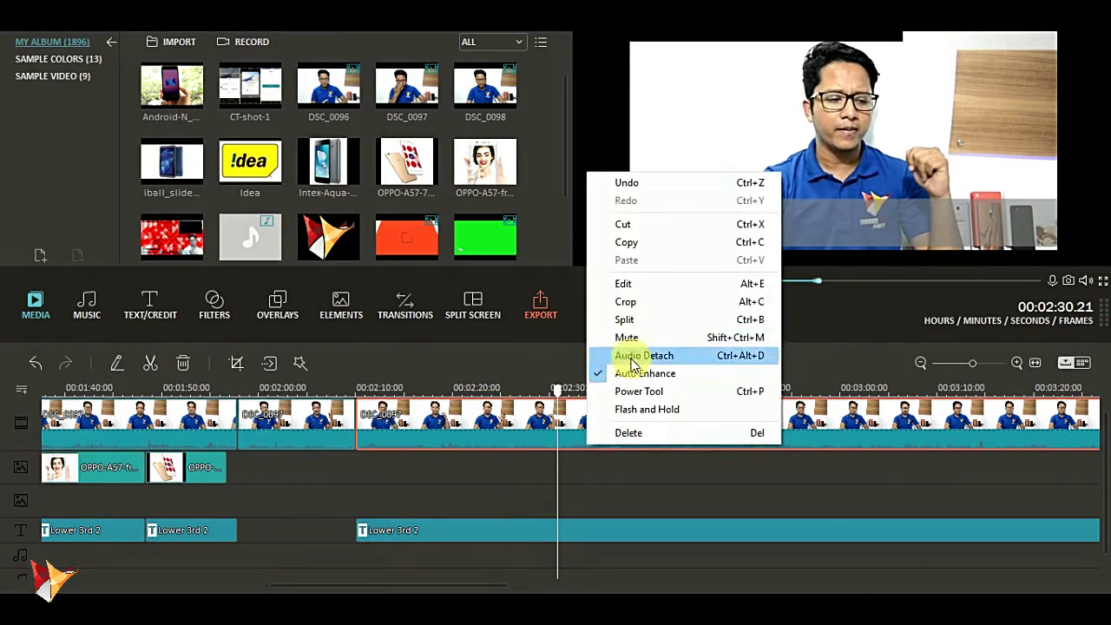
right_click(591, 526)
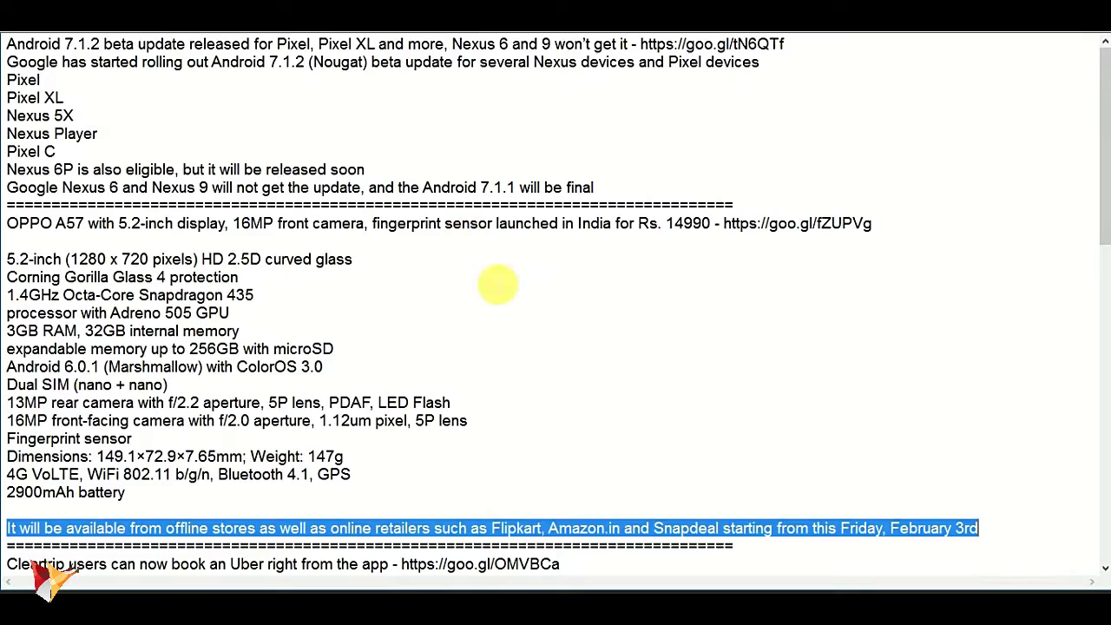
Step: Replace the text of the title at 00:02:10.01 with the script line "Cleartrip users can now book an Uber right from the app"
left_click(495, 271)
scroll(573, 306, "down", 5)
left_click_drag(7, 296, 375, 297)
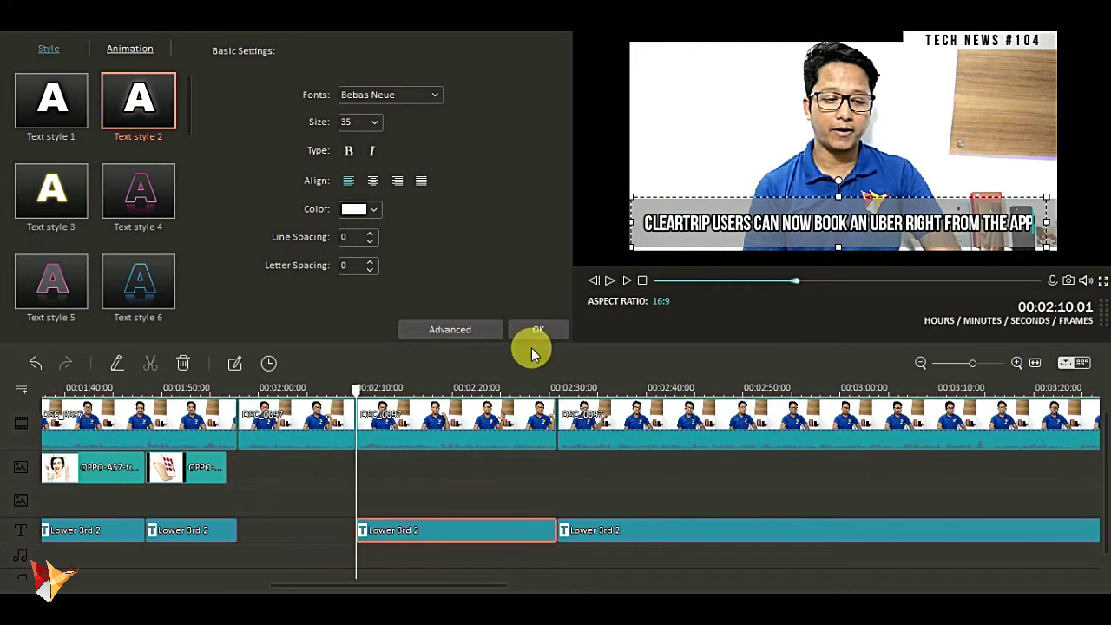
left_click(535, 332)
Step: Overlay the CT-shot-1 picture from 00:02:10.01 to 00:02:30.21, then shrink and position it beside the presenter, above the title strip
left_click_drag(363, 475, 364, 474)
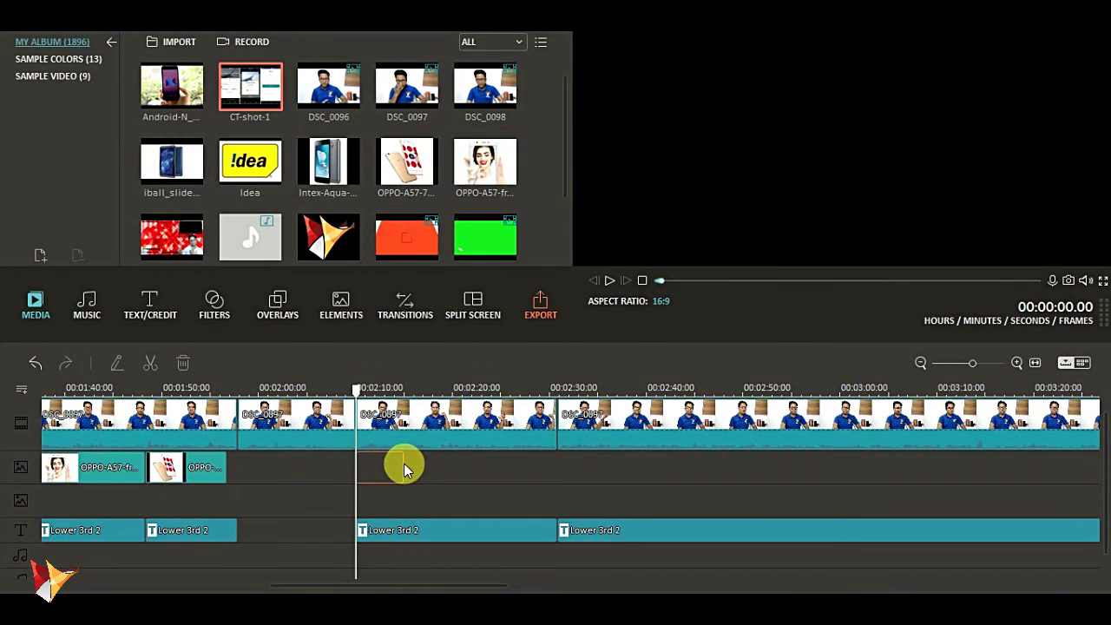
left_click_drag(560, 470, 556, 467)
left_click(471, 391)
double_click(513, 467)
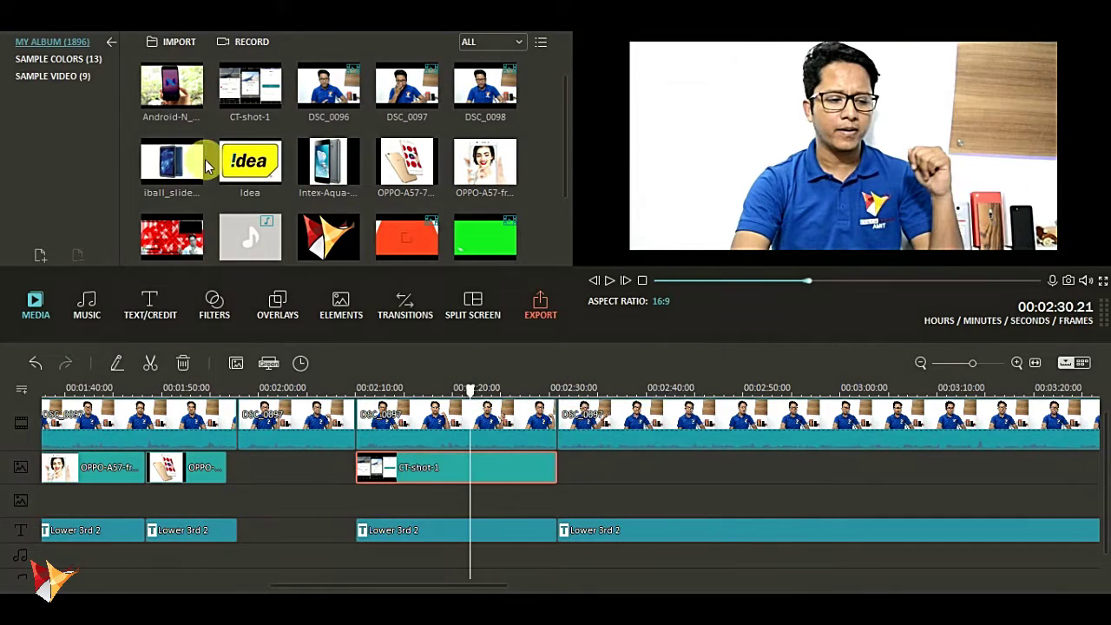
left_click(806, 505)
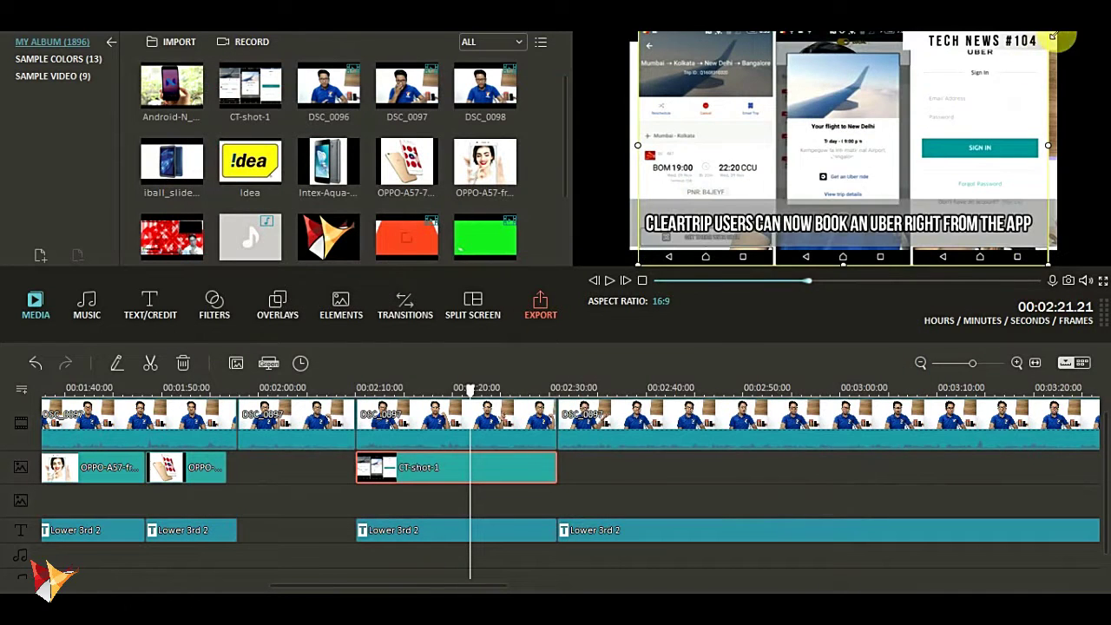
left_click_drag(755, 233, 747, 165)
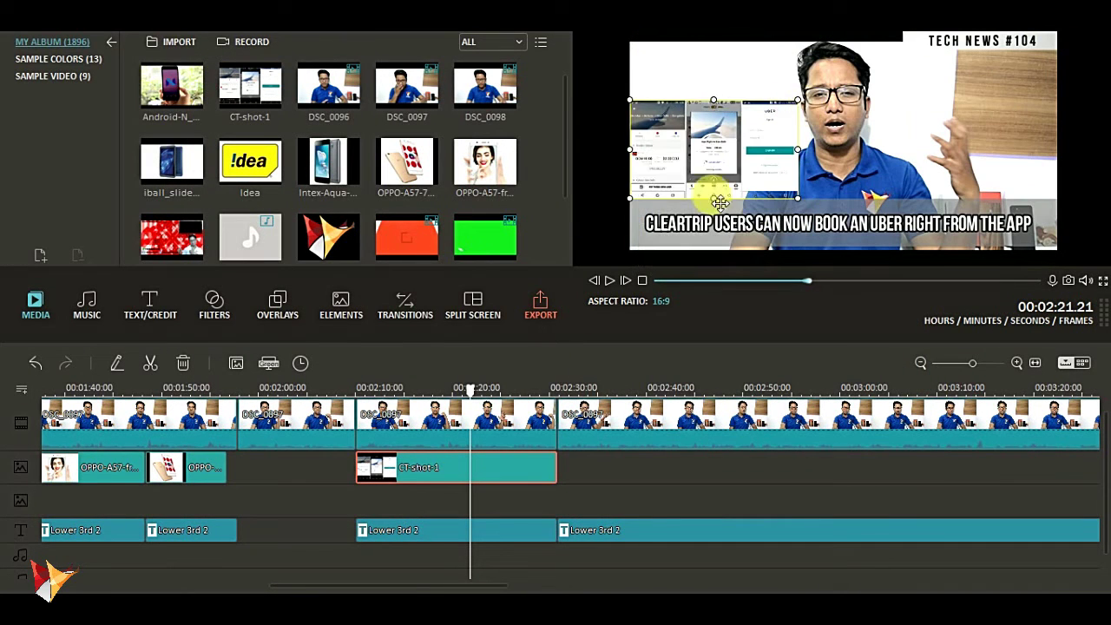
Step: Split the last lower-third title at 00:02:36.22, where the Intex phone's name has been spoken
left_click(610, 281)
left_click(707, 533)
left_click_drag(496, 586, 551, 591)
left_click(603, 279)
right_click(447, 521)
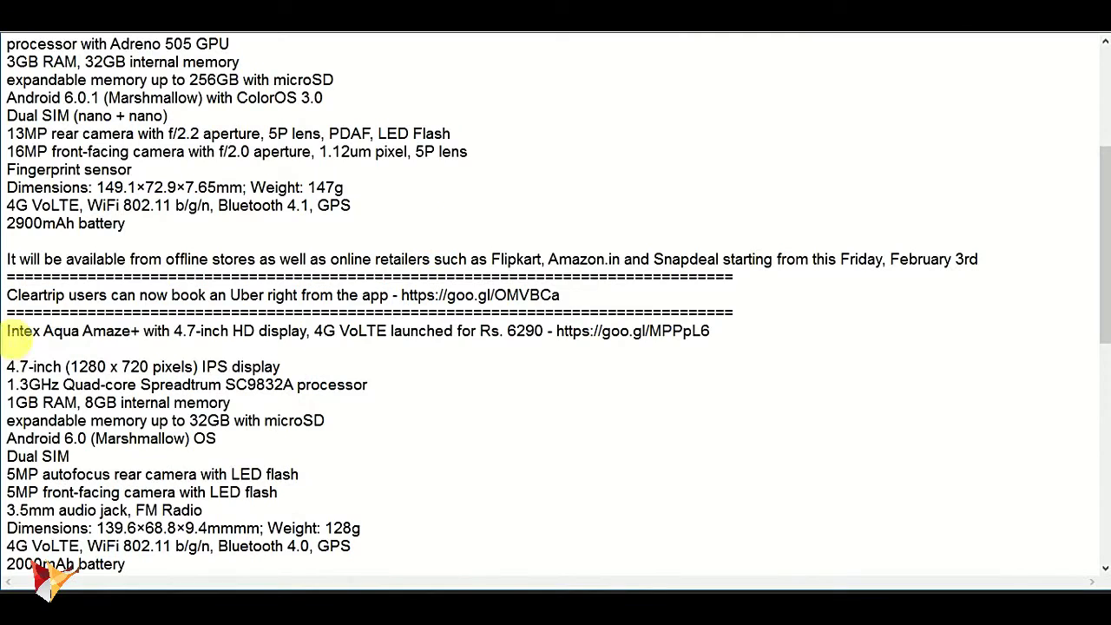
Step: Set the text of the title at 00:02:30.21 to "INTEX AQUA AMAZE PLUS" and enlarge it within the grey strip
left_click_drag(18, 331, 128, 332)
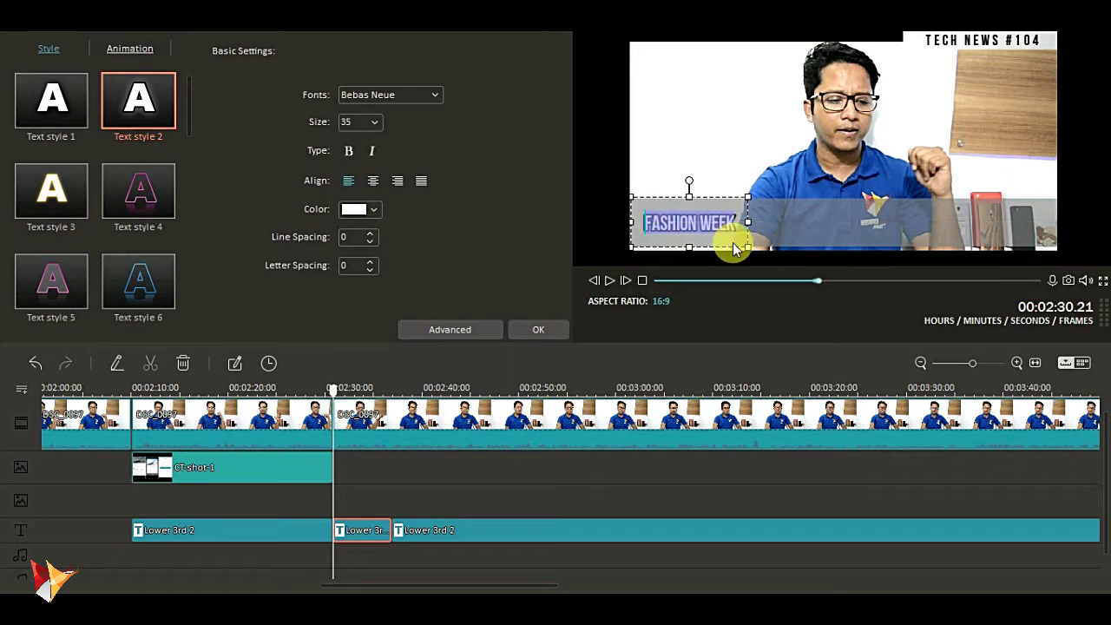
type("INTEX AQUA AMAZE")
left_click_drag(789, 199, 868, 239)
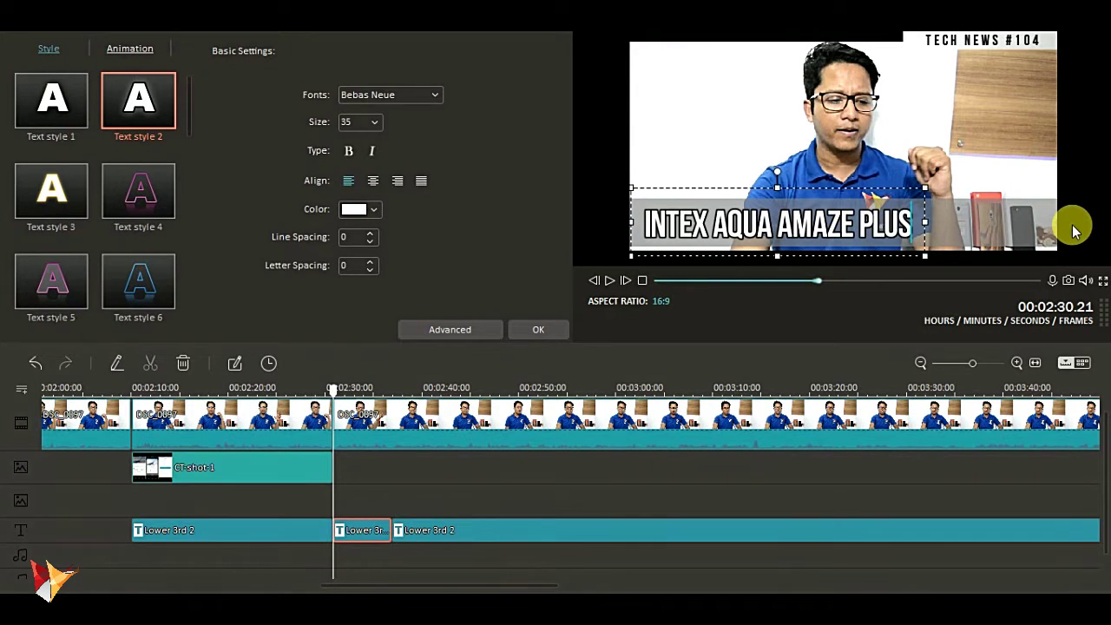
left_click(543, 331)
Step: Overlay the Intex-Aqua picture above the Intex name title, ending at 00:02:36.22
scroll(551, 181, "down", 2)
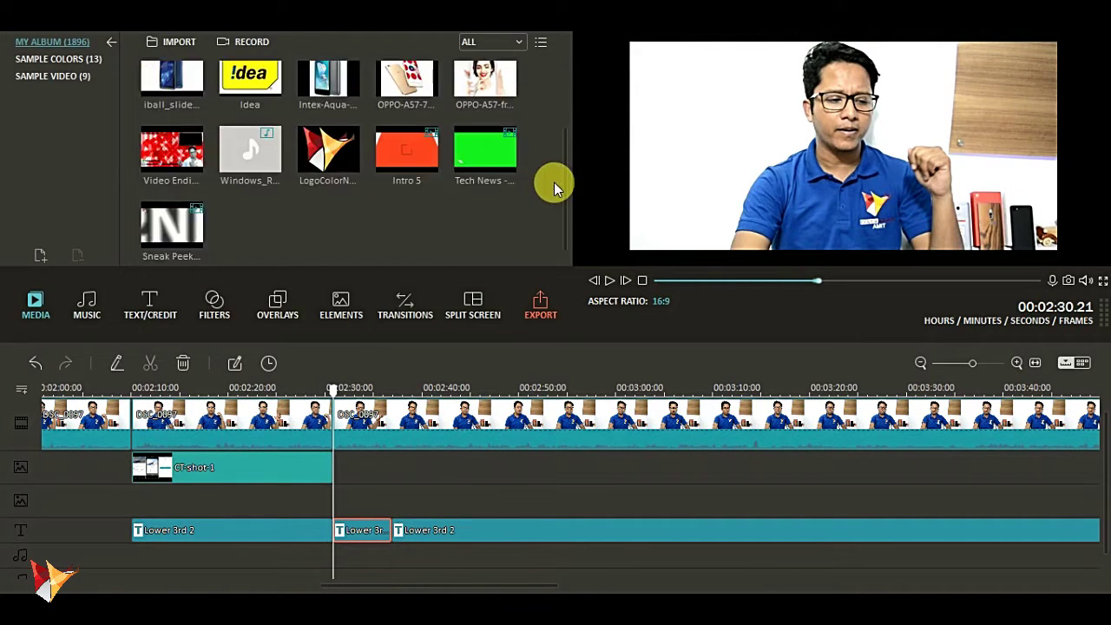
scroll(333, 174, "up", 2)
left_click_drag(330, 169, 369, 399)
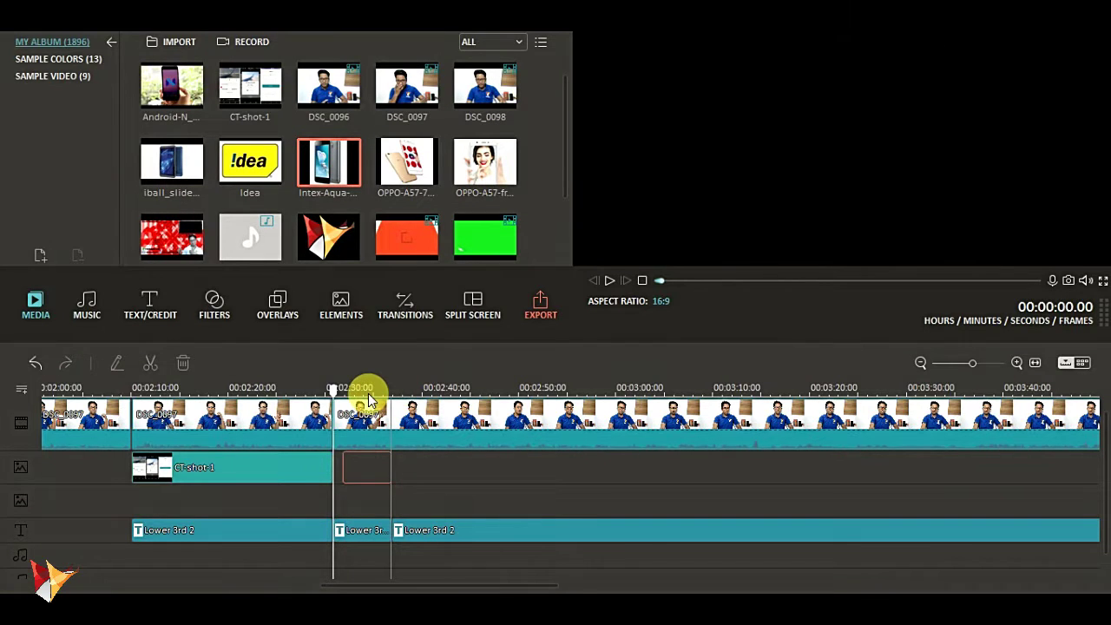
Step: Make the Intex-Aqua picture's background transparent with Chroma Key, then resize and position it on the blank wall beside the presenter
right_click(367, 466)
left_click(425, 392)
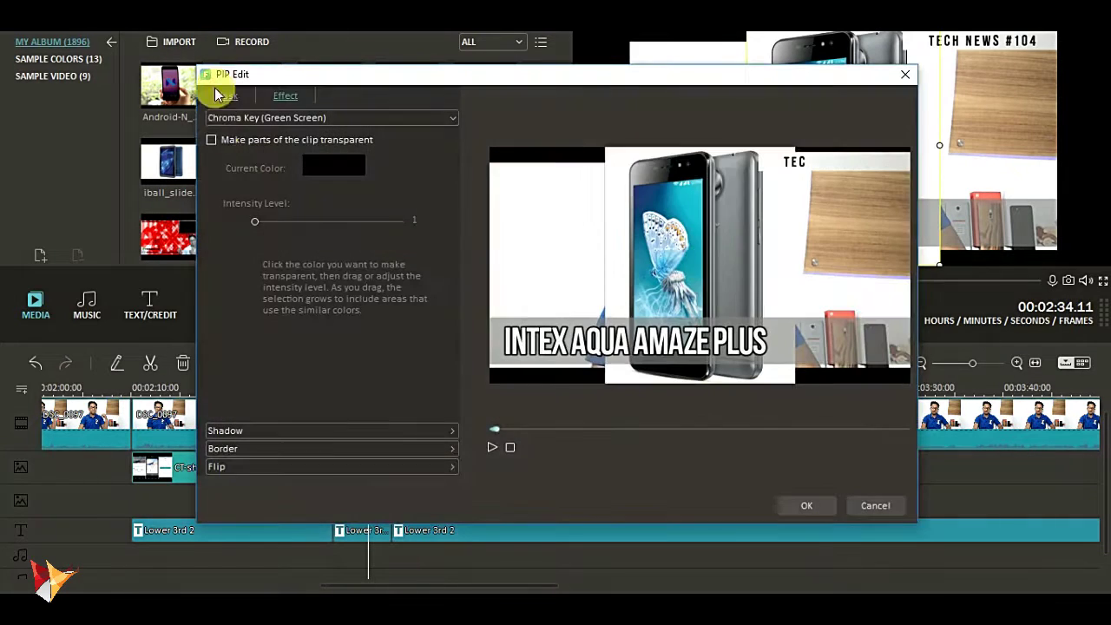
left_click(807, 503)
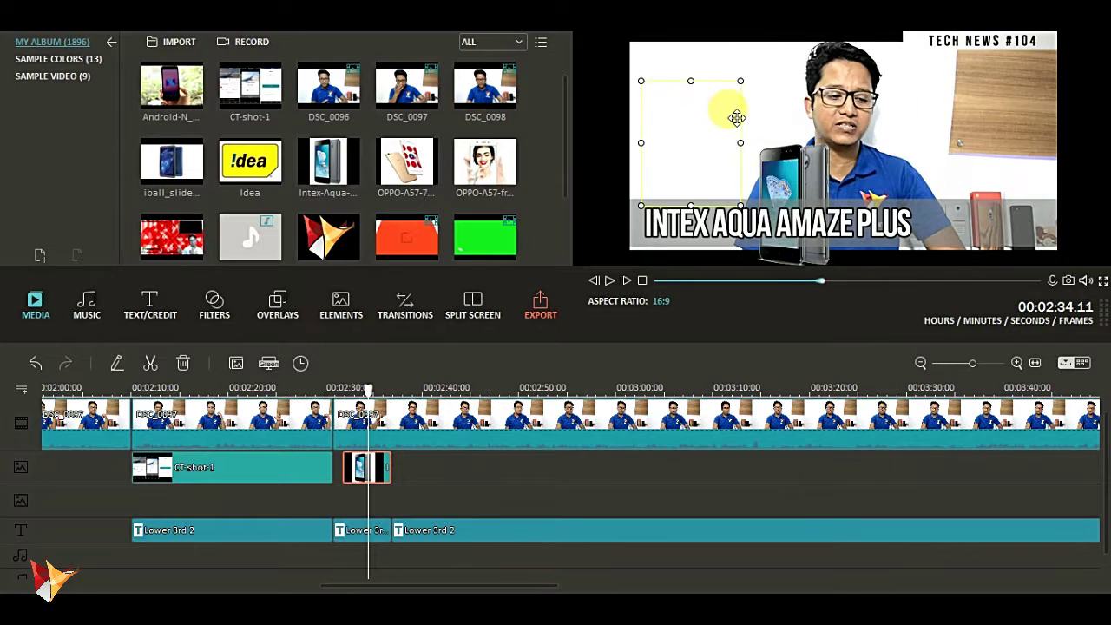
left_click_drag(748, 91, 740, 127)
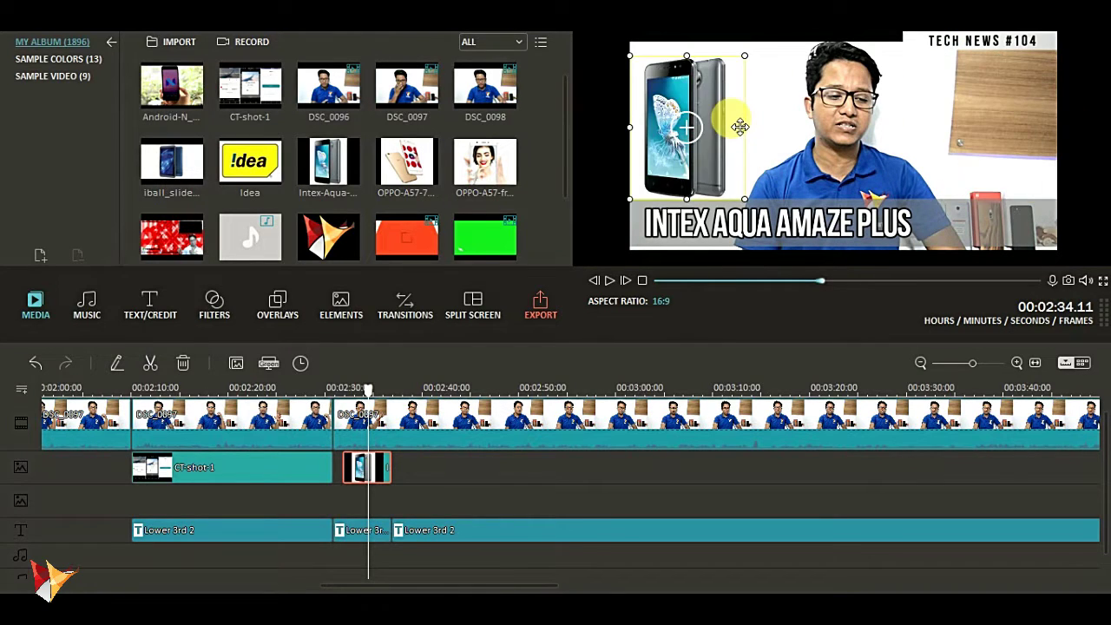
Step: Split the last lower-third title at 00:03:10.19, where the Intex specifications end in the speech
left_click(478, 529)
left_click(609, 280)
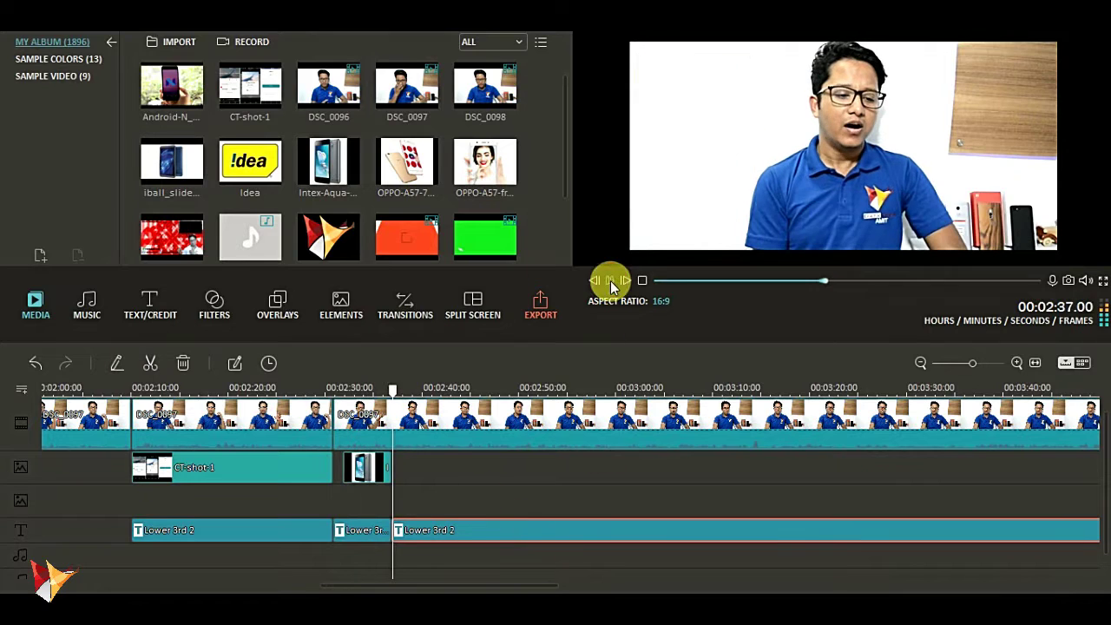
left_click(520, 388)
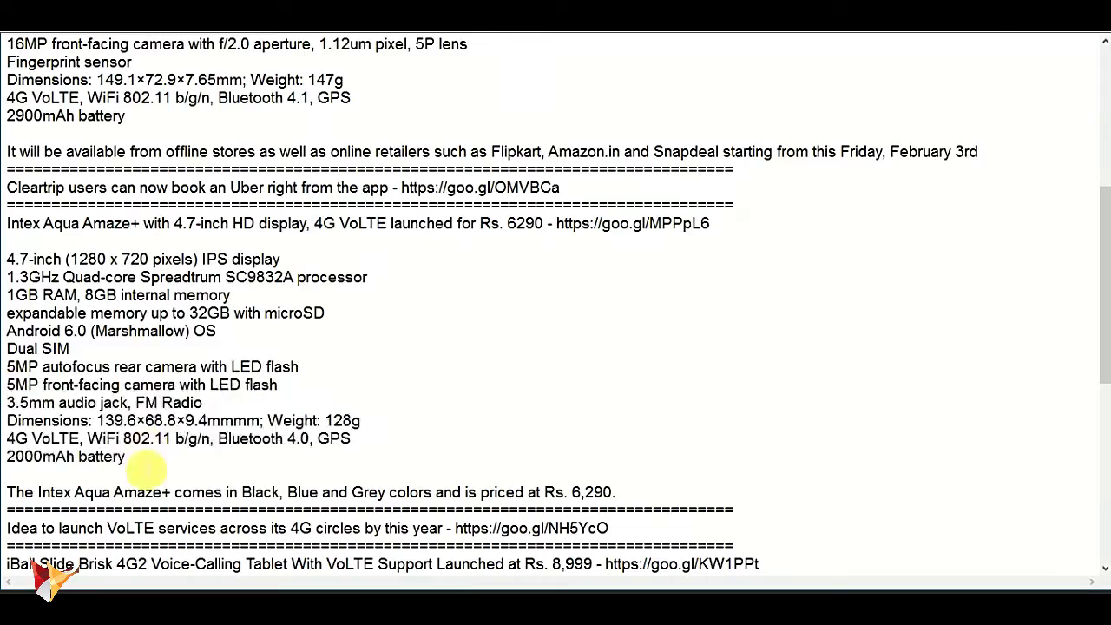
Step: Replace the text of the title at 00:02:36.22 with the script's Intex specification list at size 20 and move it up into the frame
left_click_drag(148, 469, 8, 259)
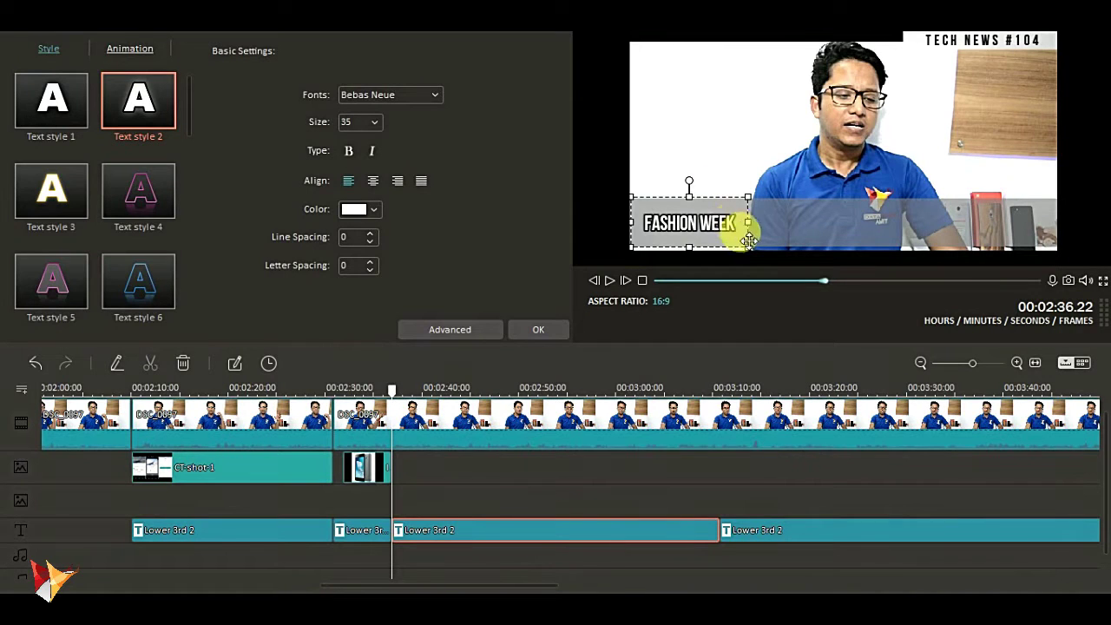
left_click_drag(737, 226, 649, 225)
key("ctrl+v")
left_click_drag(341, 122, 369, 124)
type("20")
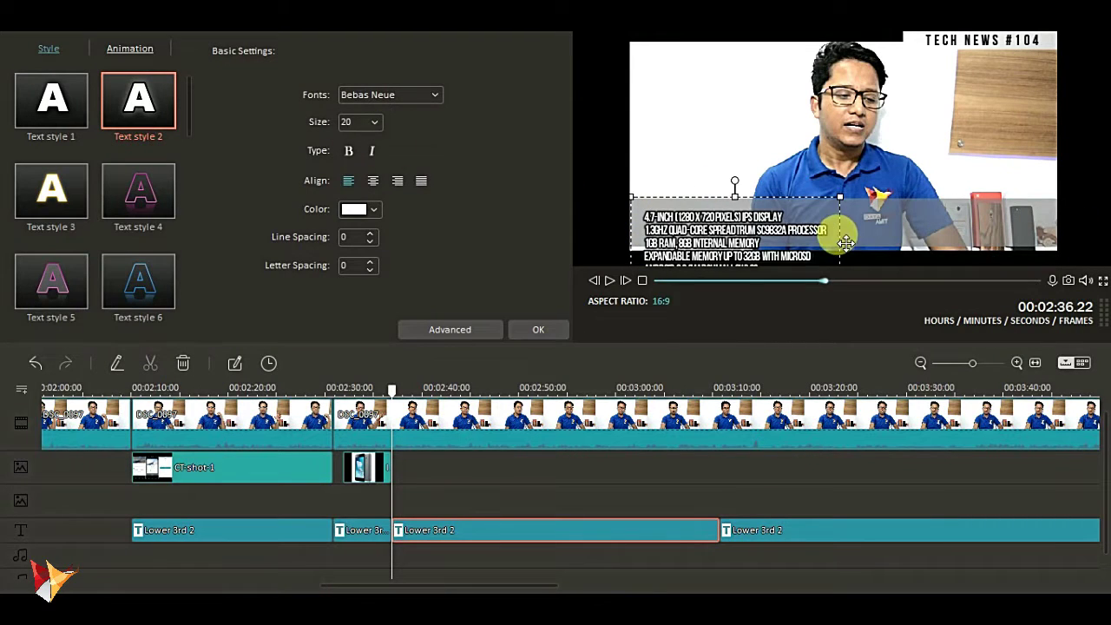
left_click_drag(846, 242, 851, 105)
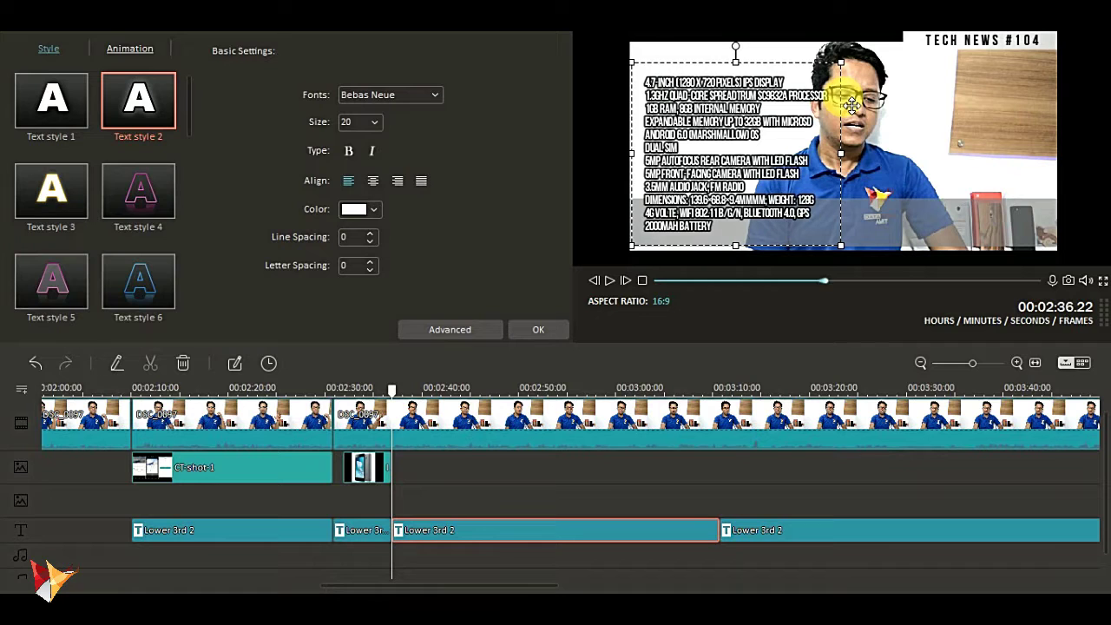
left_click(537, 332)
Step: Extend the Intex-Aqua picture to 00:03:10.19, where the specification title ends
left_click(758, 534)
left_click_drag(510, 586, 572, 589)
left_click(100, 469)
left_click_drag(119, 467, 447, 482)
Step: Split the Intex-Aqua picture at 00:02:36.22 and move its second part to the presenter's other side, clear of the specification list
left_click(303, 530)
right_click(275, 468)
left_click(321, 304)
left_click_drag(748, 143, 1038, 149)
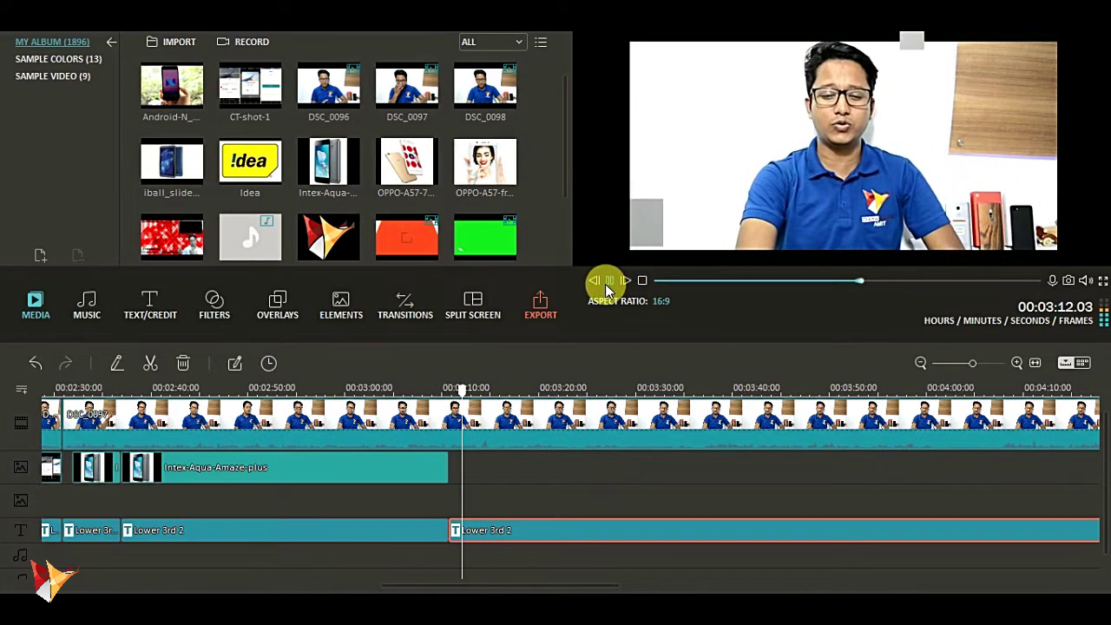
Step: Split the last title at 00:03:21.16 and set the part from 00:03:10.19 to an enlarged "LAUNCHED FOR RS. 6290/-"
key("alt+Tab")
left_click_drag(545, 226, 406, 229)
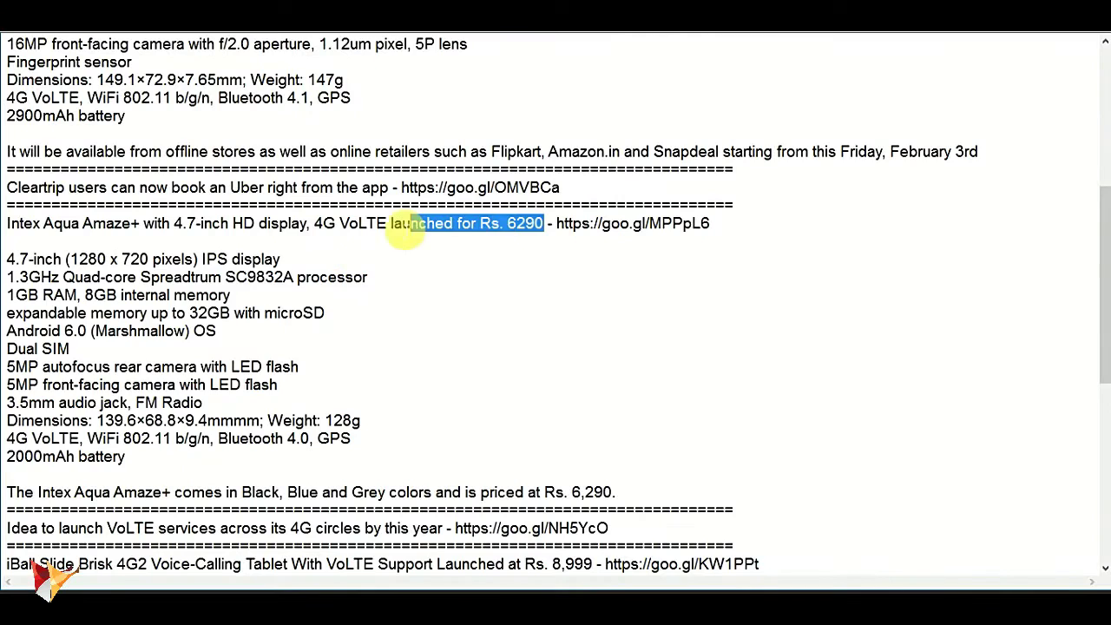
key("alt+Tab")
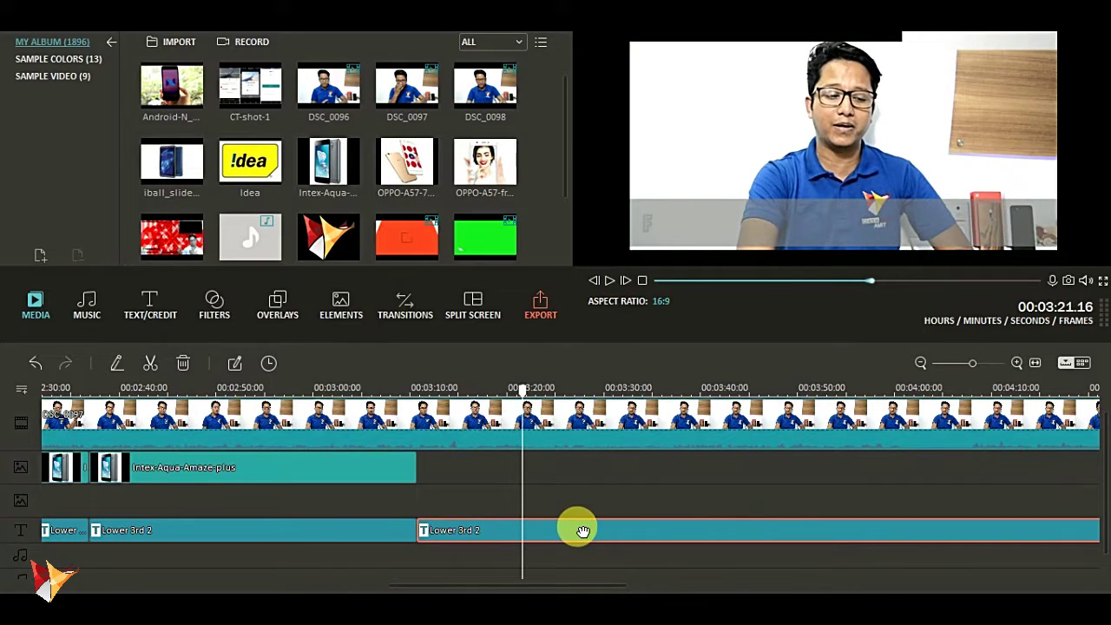
right_click(582, 530)
left_click(611, 417)
double_click(489, 531)
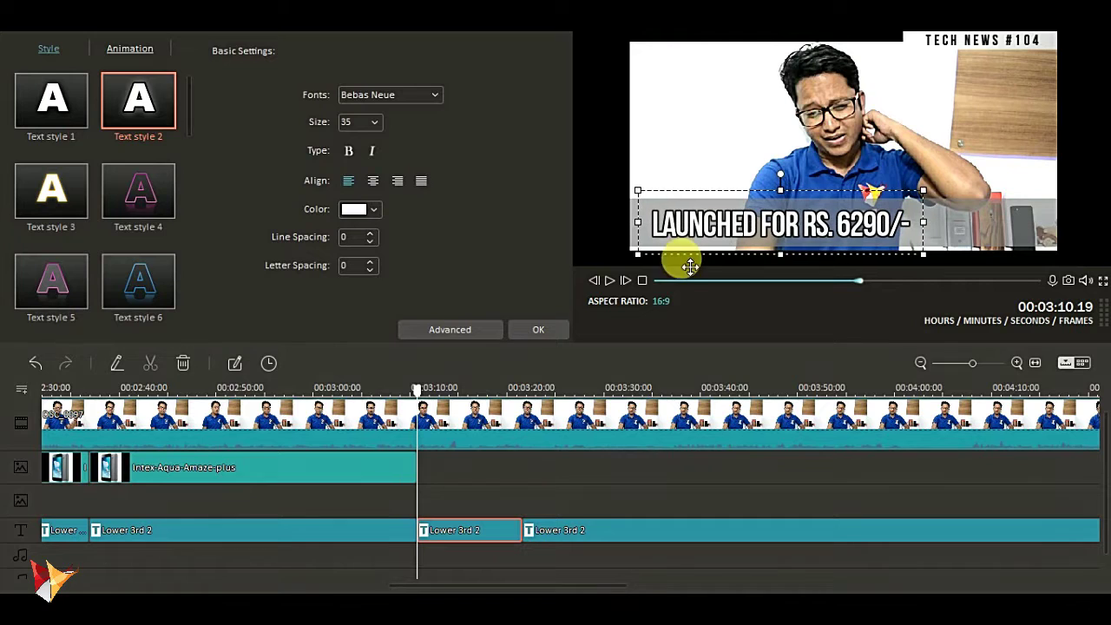
left_click(538, 329)
Step: Add an Intex-Aqua picture segment from 00:03:10.19 to 00:03:21.16 by extending and splitting the overlay, placing it on the blank wall beside the presenter
left_click(388, 461)
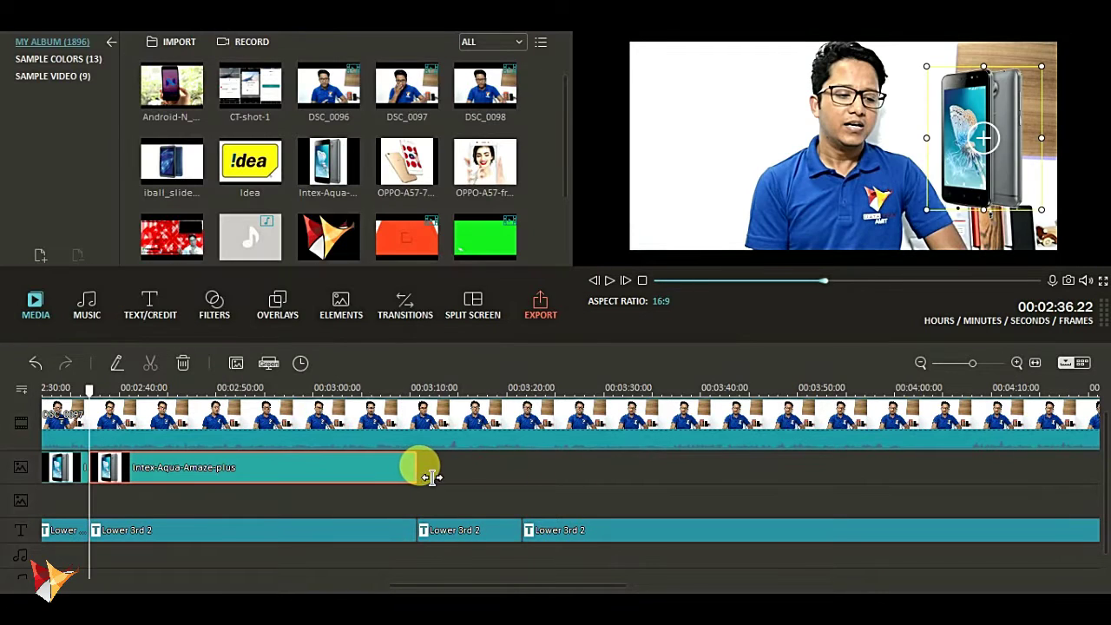
left_click_drag(420, 466, 522, 467)
left_click(454, 527)
right_click(474, 467)
left_click(530, 419)
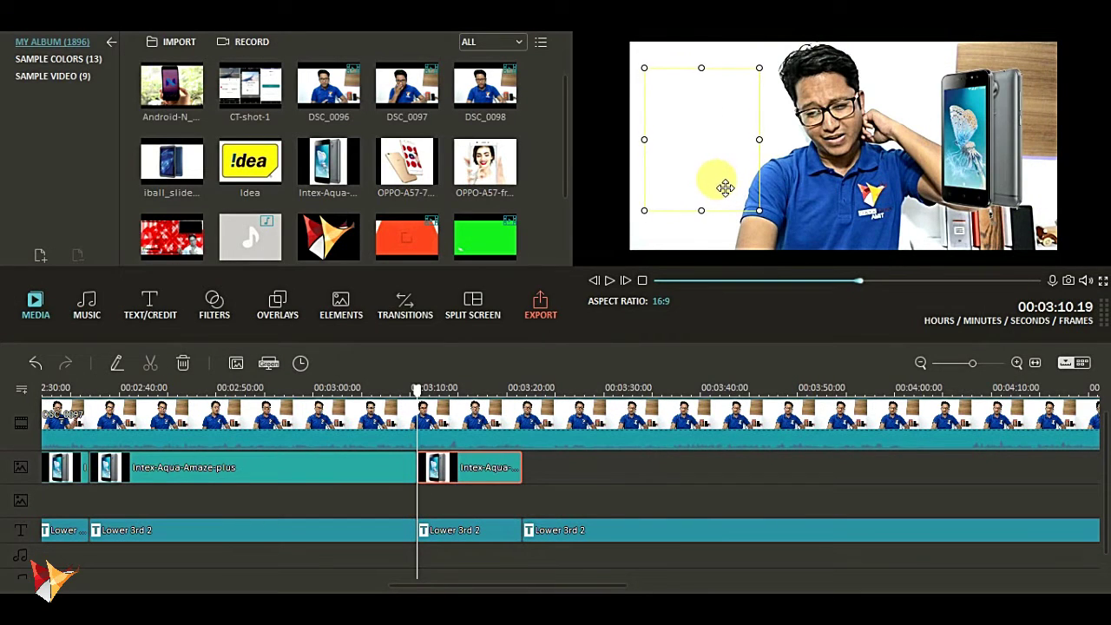
Step: Move the last lower-third title to start at 00:03:37.09, where the Idea news begins
left_click(651, 531)
left_click_drag(565, 590, 586, 588)
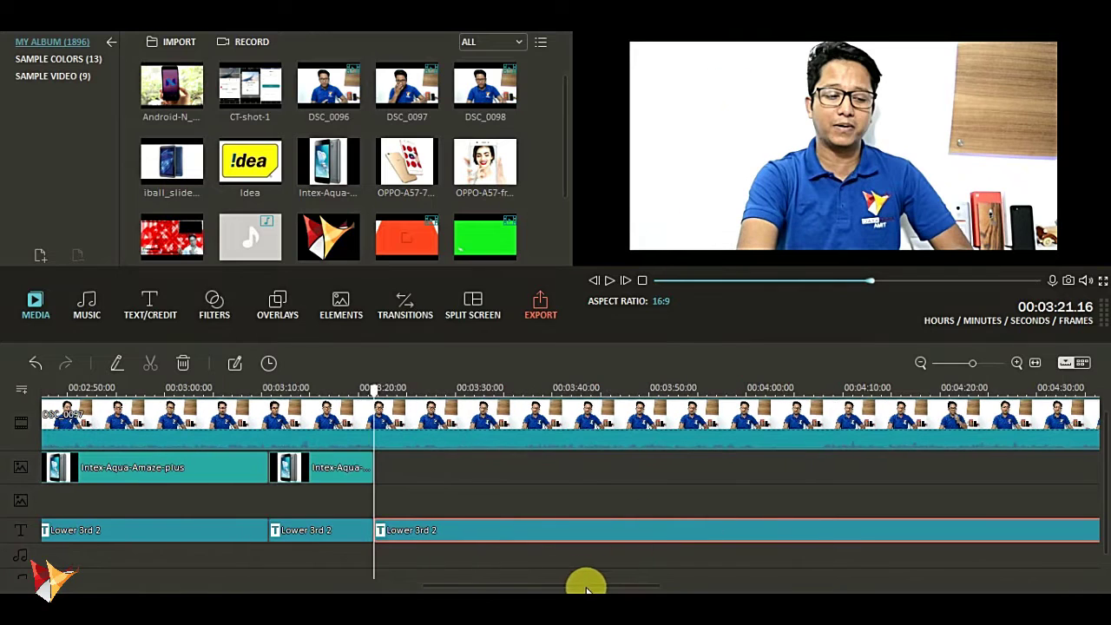
left_click_drag(524, 534, 688, 545)
Step: Split the last lower-third title where the Idea headline ends in the speech
left_click(609, 279)
left_click(665, 392)
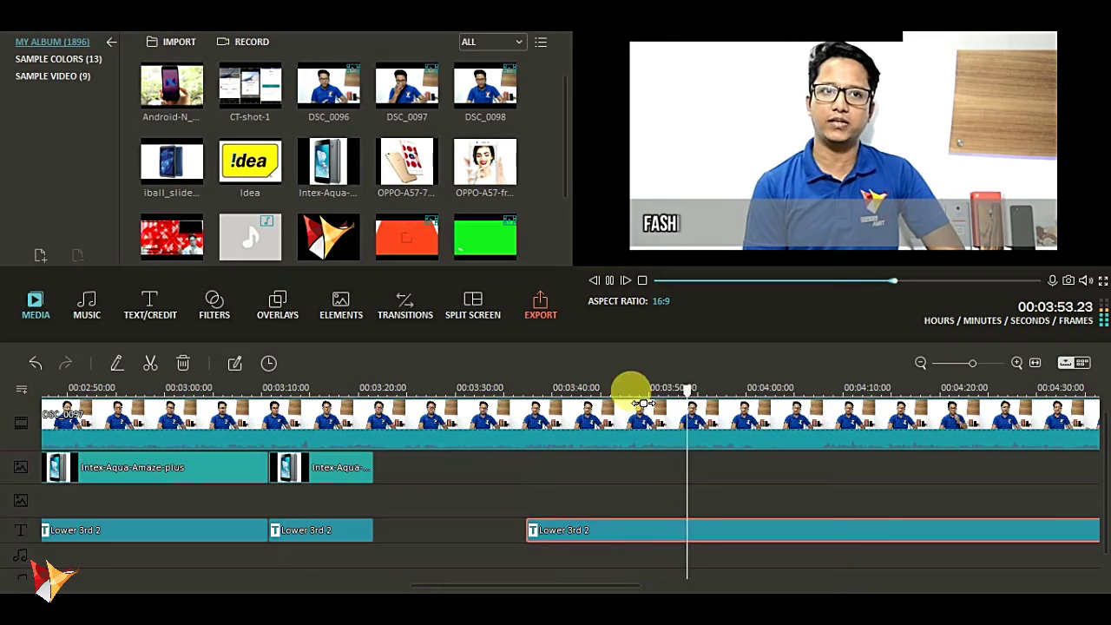
left_click(638, 404)
right_click(637, 525)
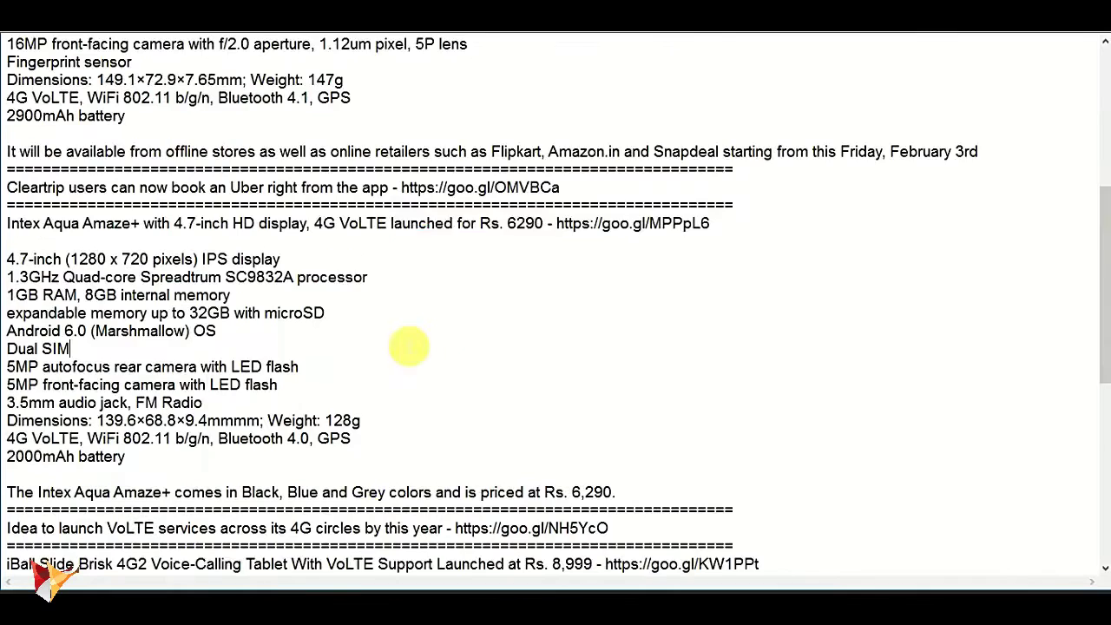
Step: Set the title starting at 00:03:37.09 to "Idea to launch VoLTE services across its 4G circles by this year", wrapped onto two lines
scroll(409, 347, "down", 3)
left_click_drag(17, 372, 436, 373)
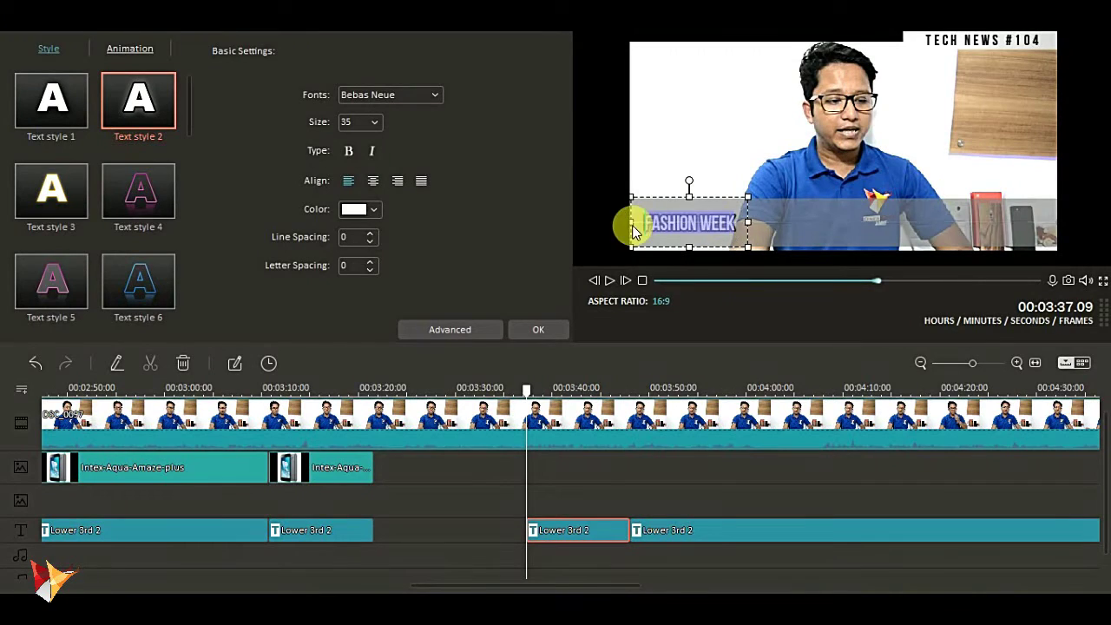
type("Idea to launch VoLTE services across its 4G circles by this year")
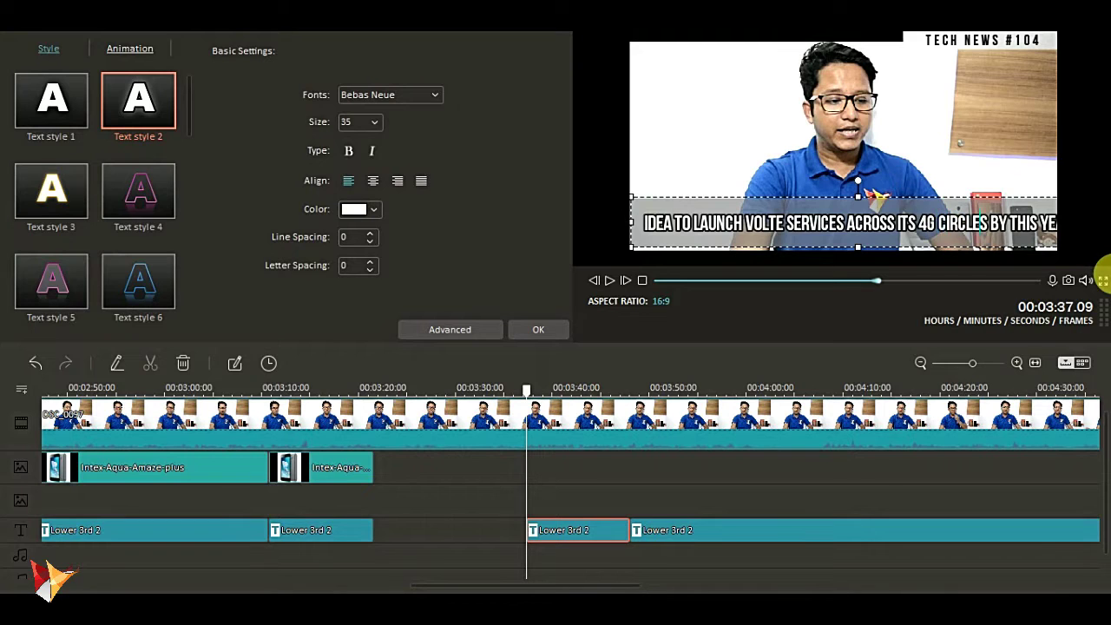
left_click_drag(947, 201, 956, 189)
left_click(538, 330)
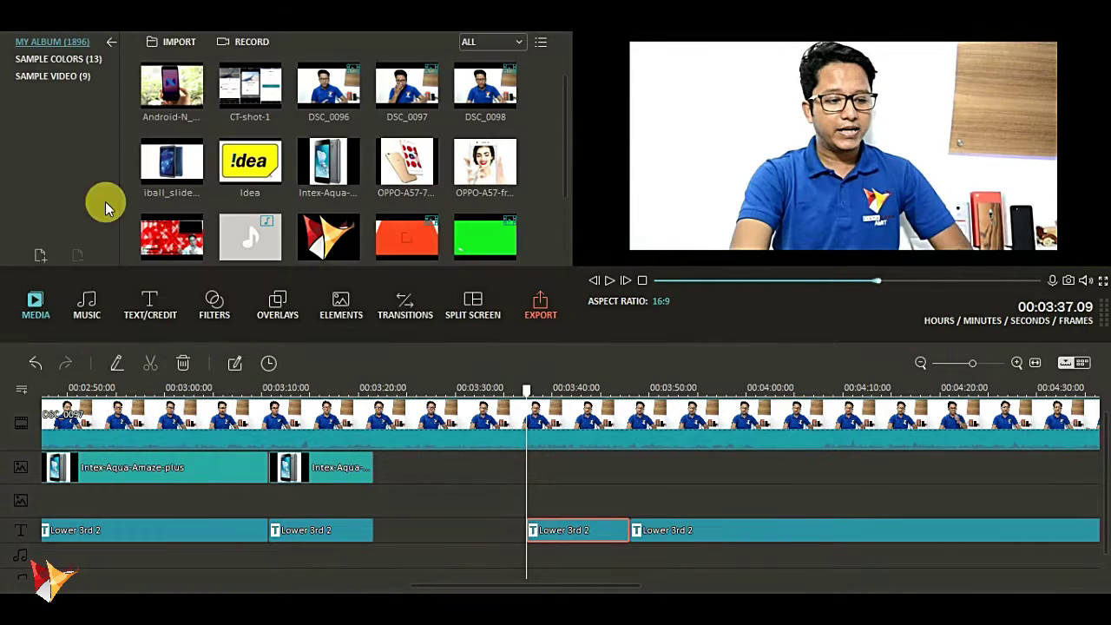
Step: Overlay the Idea picture from 00:03:37.09 to 00:03:48.01 with its white background keyed out, shrunk onto the blank wall beside the presenter
left_click_drag(250, 163, 578, 469)
left_click_drag(649, 474, 644, 486)
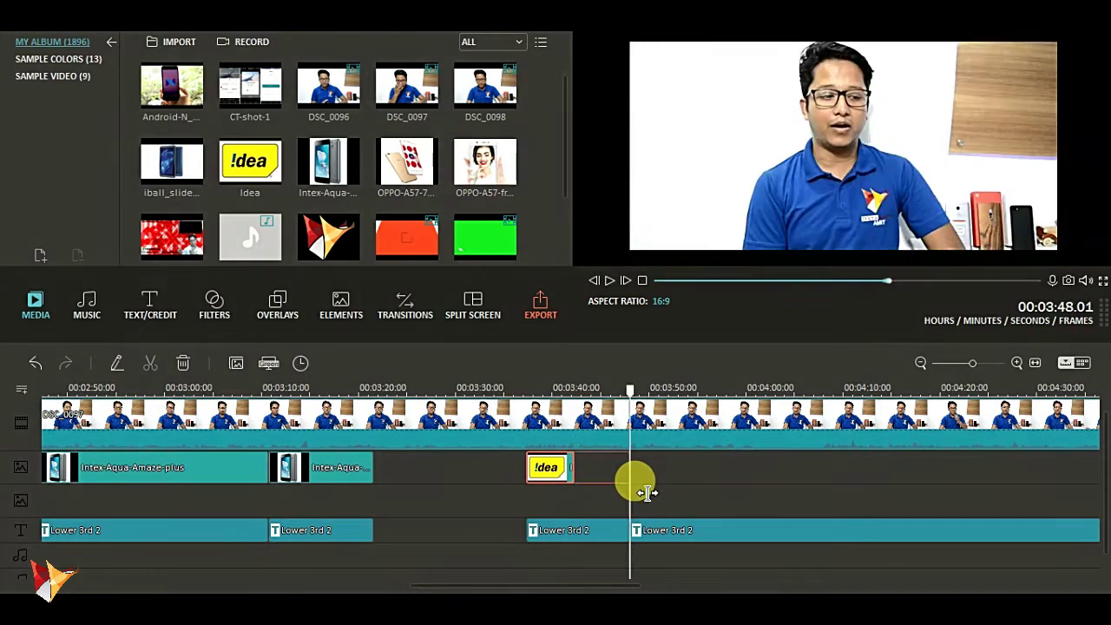
double_click(575, 473)
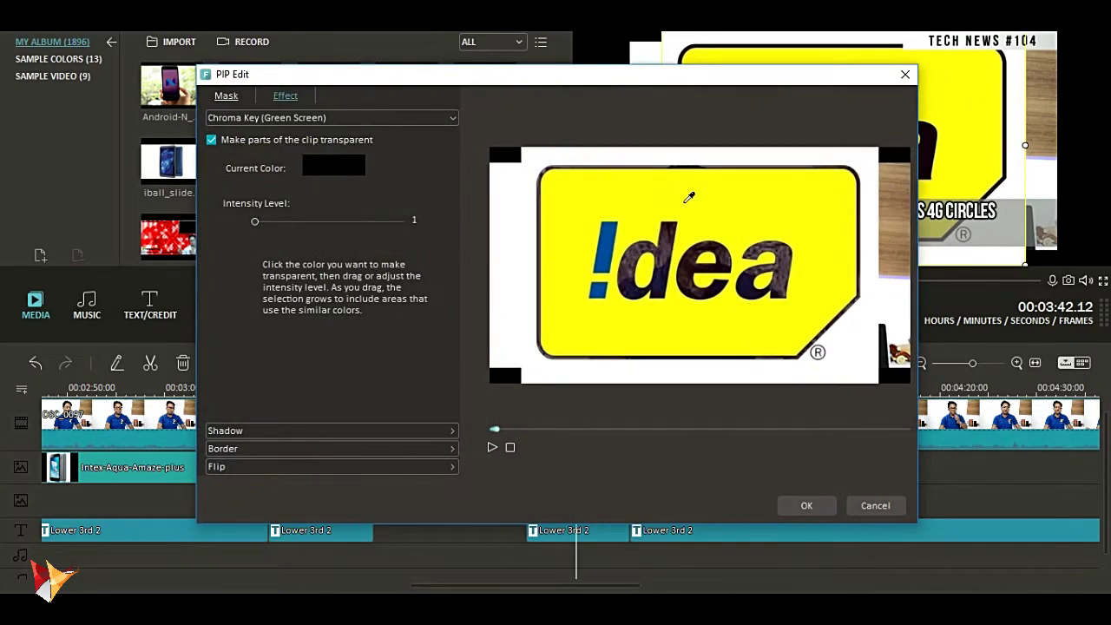
left_click(530, 154)
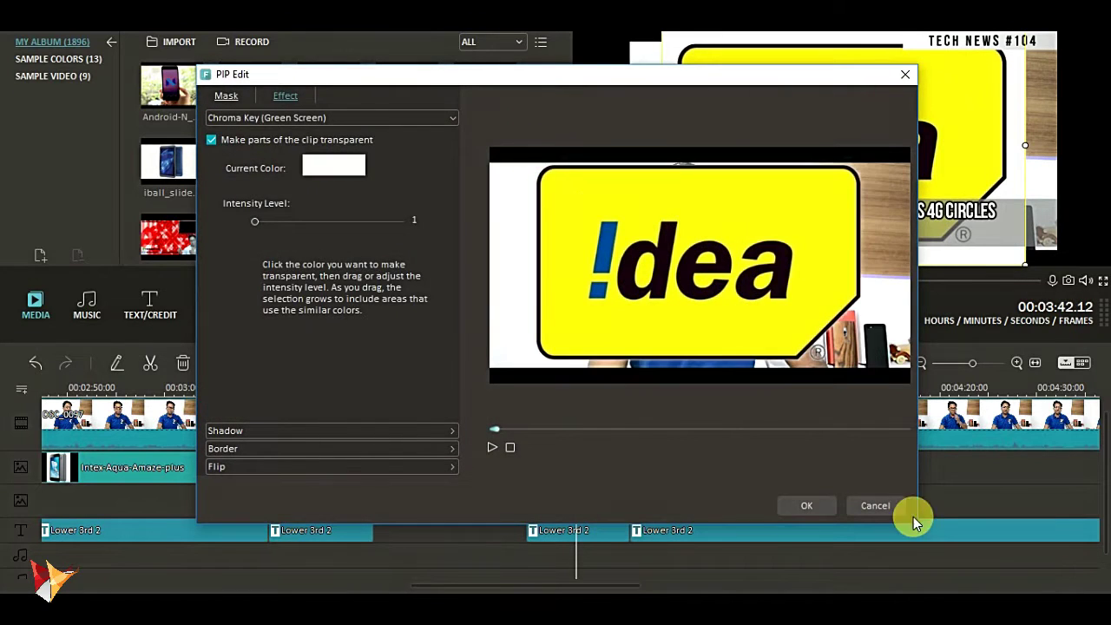
left_click(809, 506)
left_click_drag(1025, 31, 806, 170)
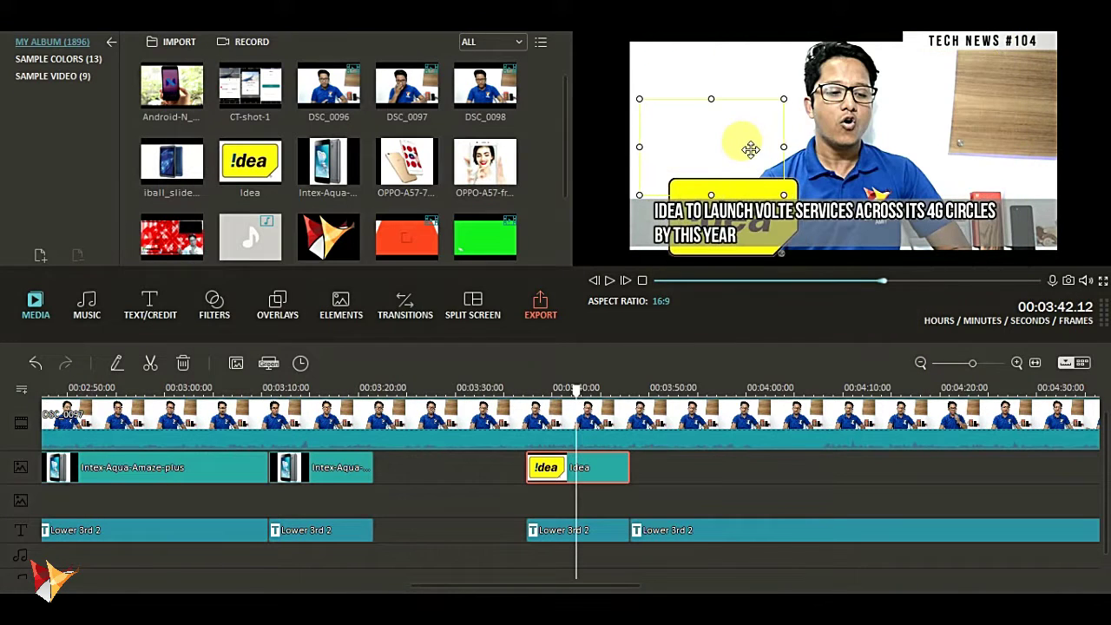
left_click_drag(751, 149, 740, 157)
Step: Find the break after the Idea news and split the main video clip at 00:04:00.22
left_click(743, 538)
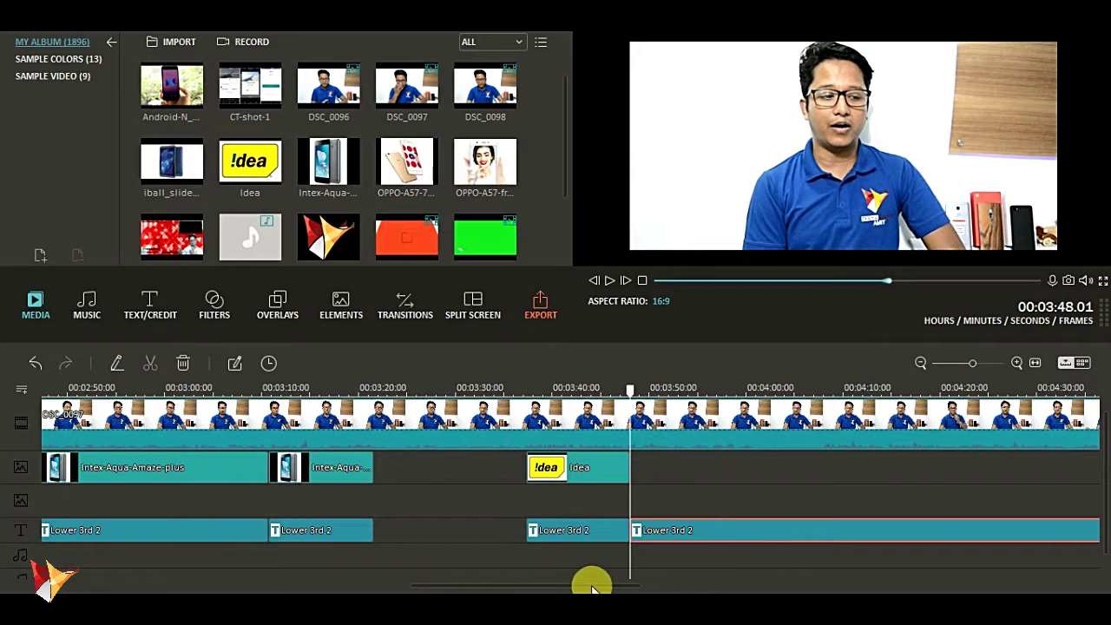
left_click_drag(592, 589, 641, 588)
left_click(529, 388)
key("space")
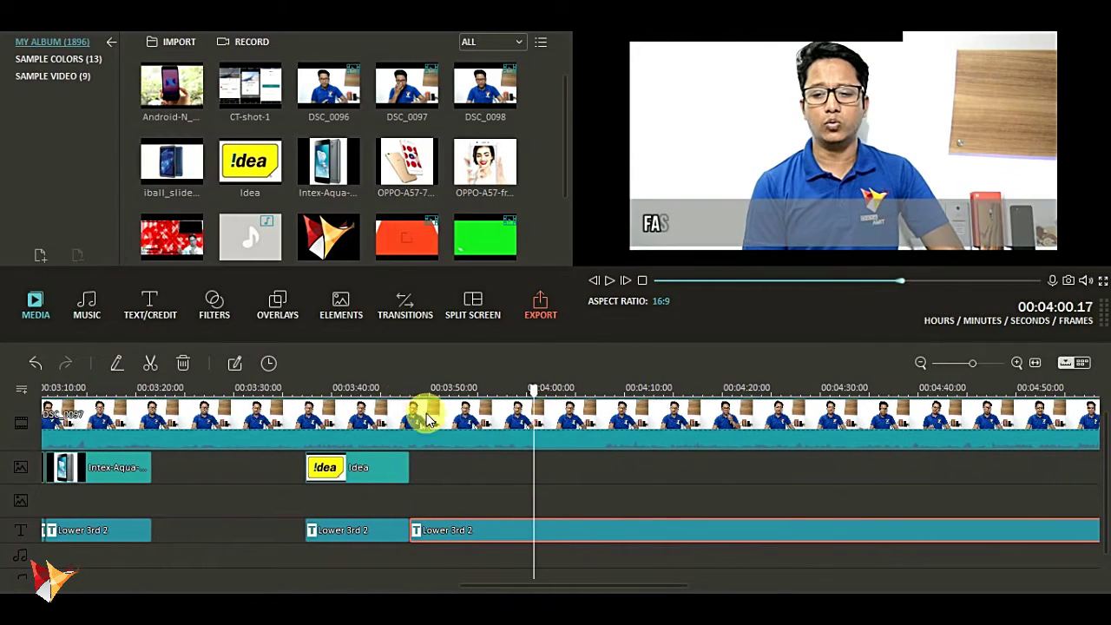
left_click(398, 408)
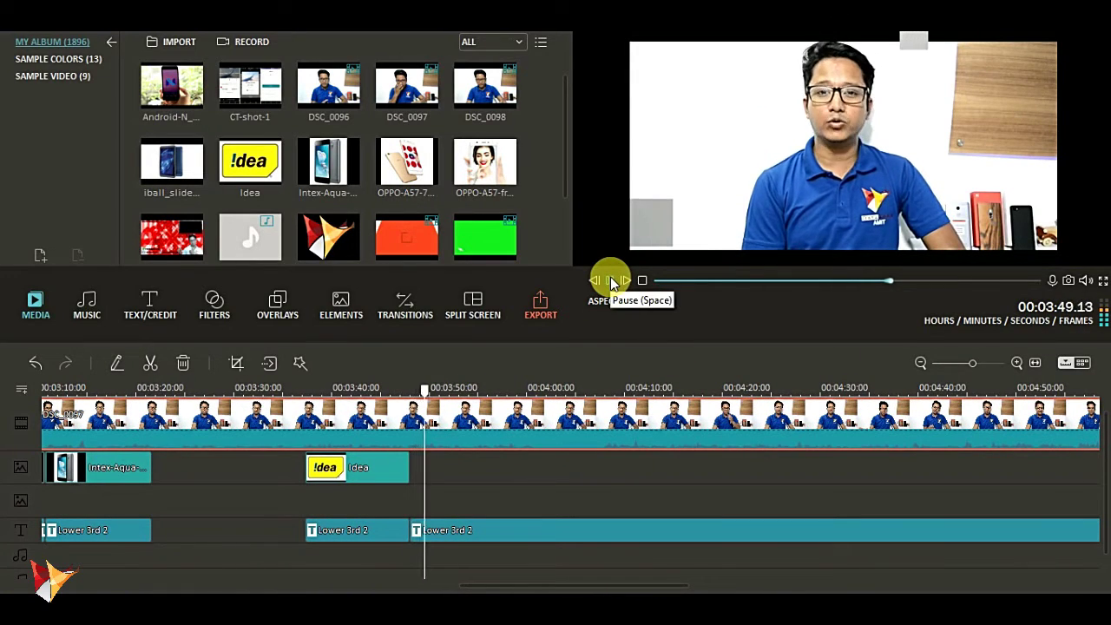
left_click(519, 390)
left_click(610, 284)
right_click(571, 411)
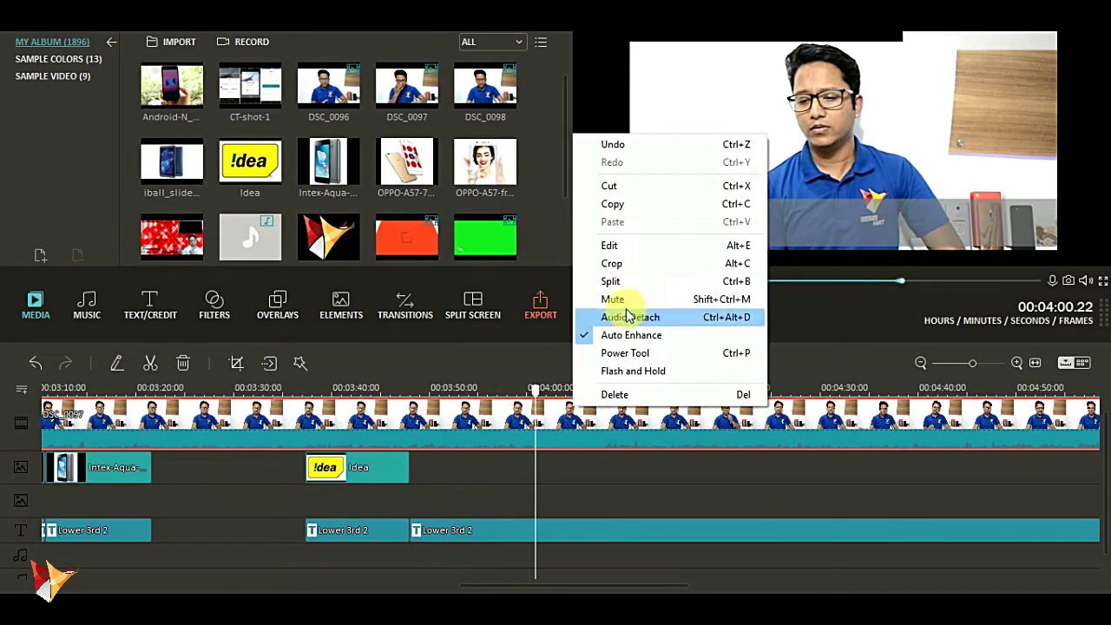
left_click(615, 281)
Step: Preview the following segment and split the main video clip again at 00:04:25.23
key("space")
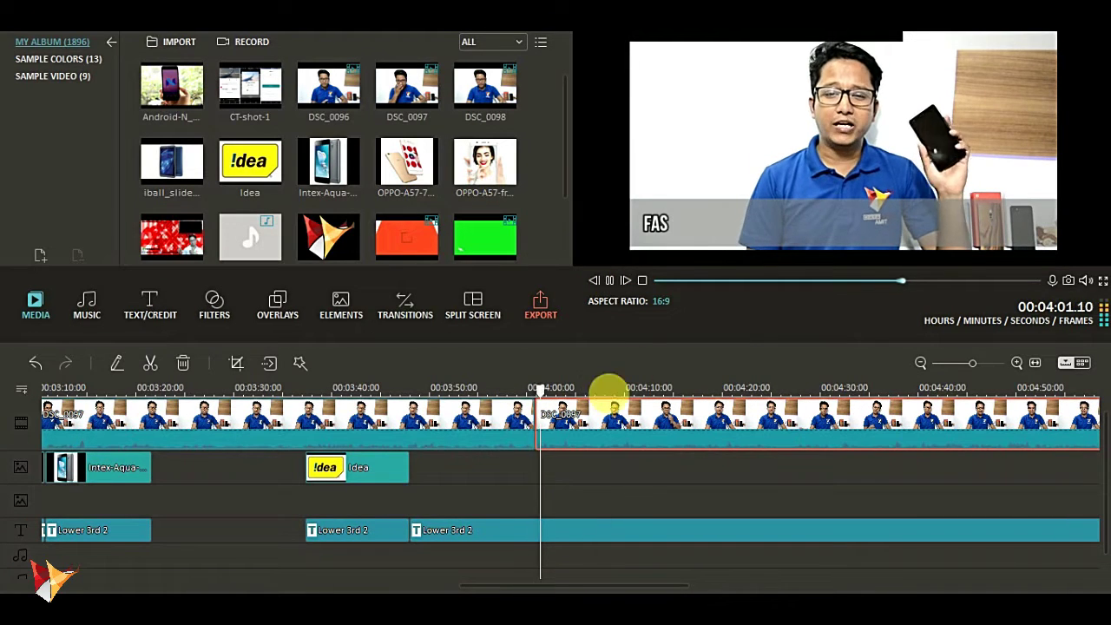
left_click_drag(556, 587, 573, 586)
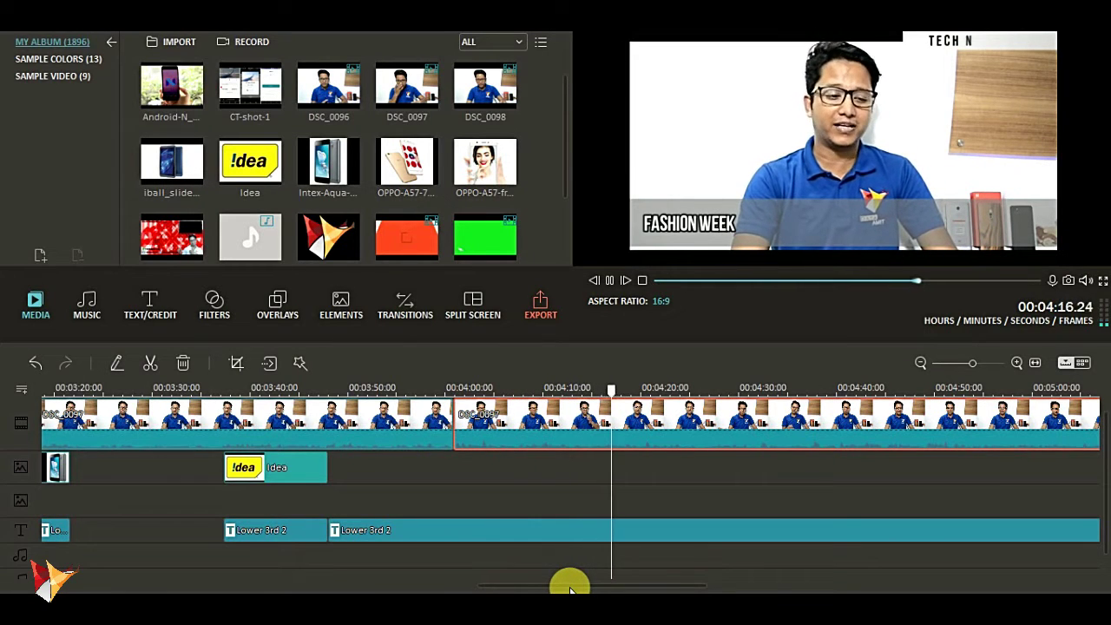
left_click_drag(593, 585, 655, 585)
left_click(610, 286)
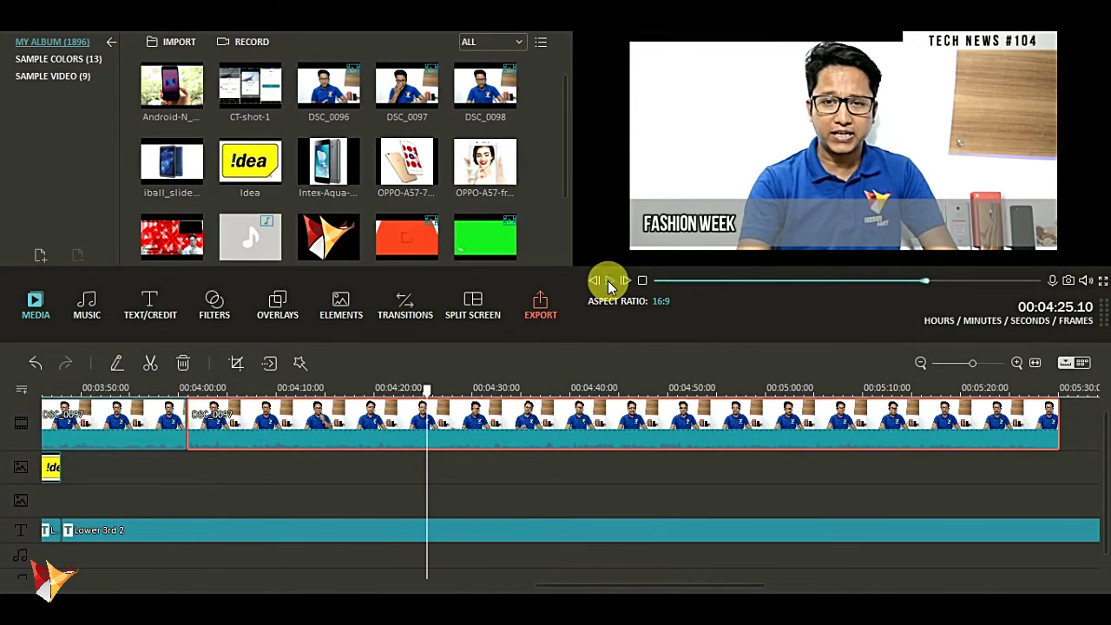
right_click(472, 427)
left_click(521, 277)
Step: Move the last lower-third title to start at about 00:04:40, near the iBall tablet news
left_click_drag(508, 530, 537, 529)
left_click_drag(839, 516, 839, 519)
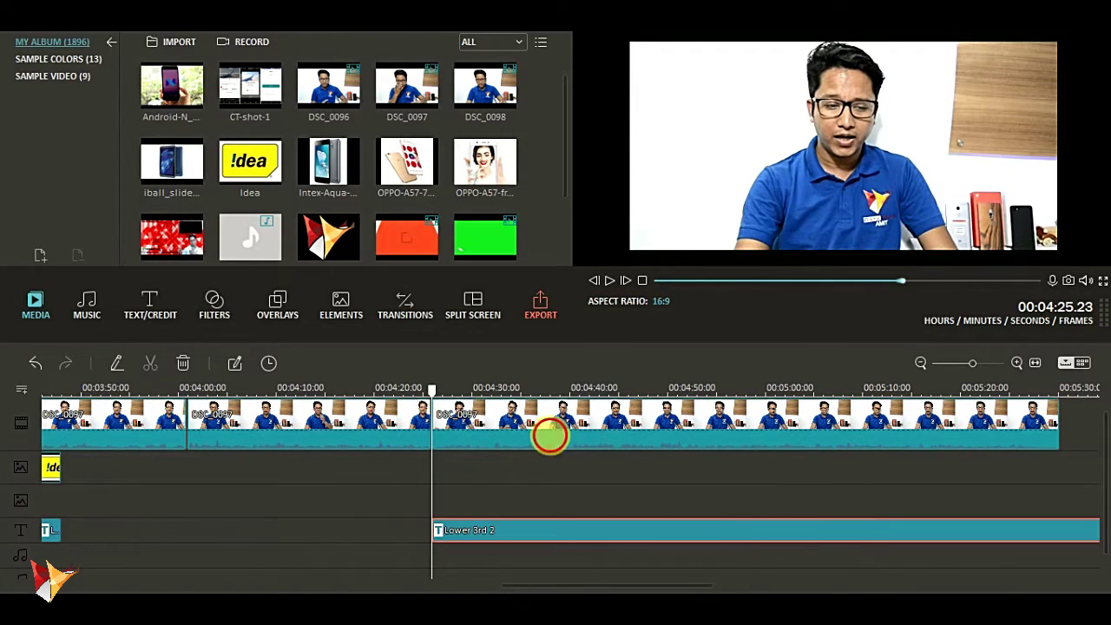
left_click(550, 434)
left_click(611, 280)
left_click(521, 390)
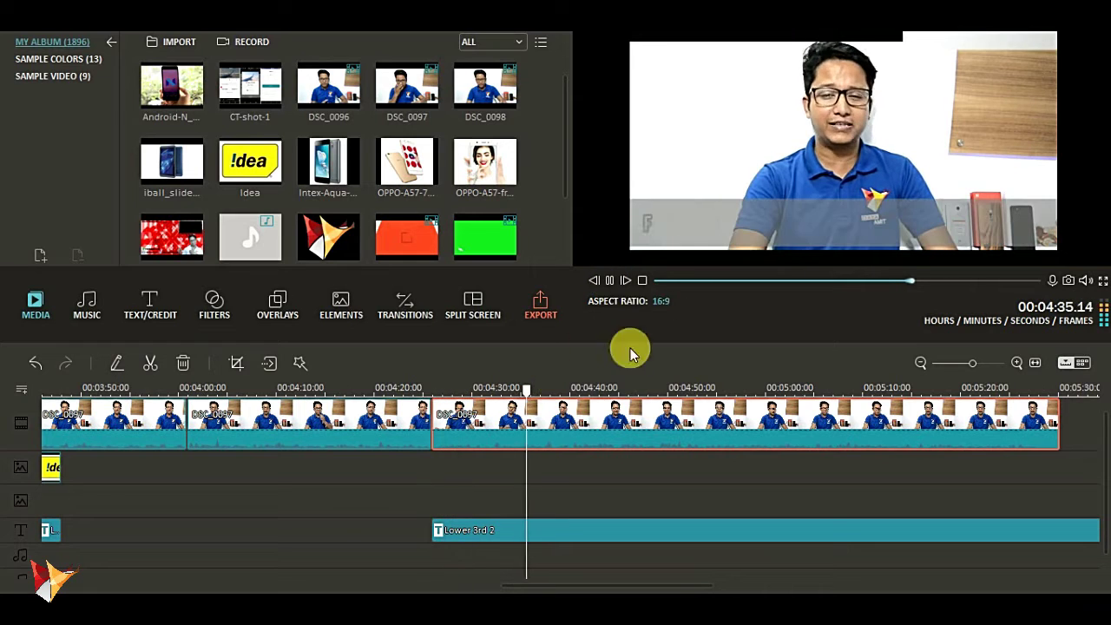
left_click(612, 280)
left_click_drag(612, 529, 755, 530)
left_click_drag(594, 586, 622, 587)
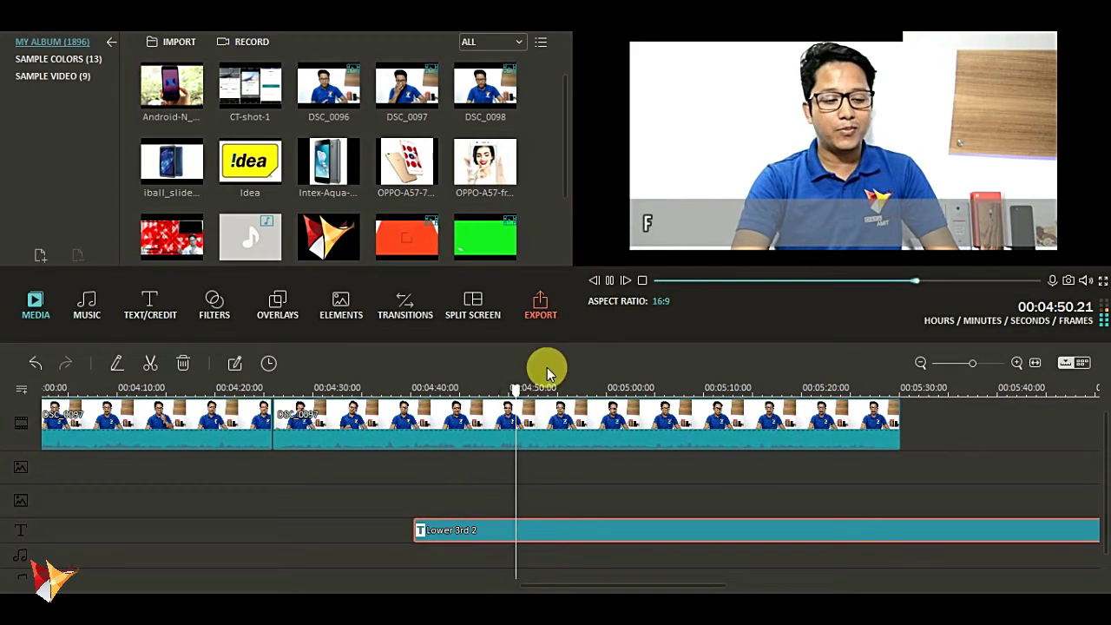
Step: Split the last lower-third title at 00:04:54.22 and trim its first part to start at 00:04:46.18
left_click(613, 285)
right_click(586, 531)
left_click(622, 495)
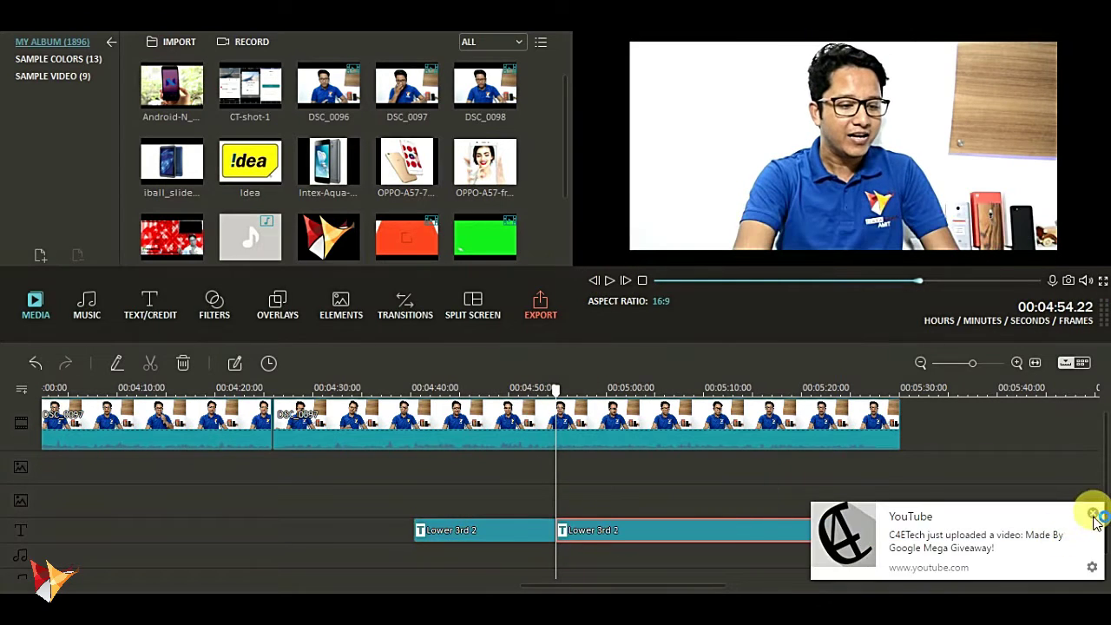
left_click(1091, 512)
left_click(478, 538)
Step: Set the title at 00:04:46.18 to "iBall Slide Brisk 4G2 Voice-Calling Tablet With VoLTE Support" in size 33
double_click(486, 531)
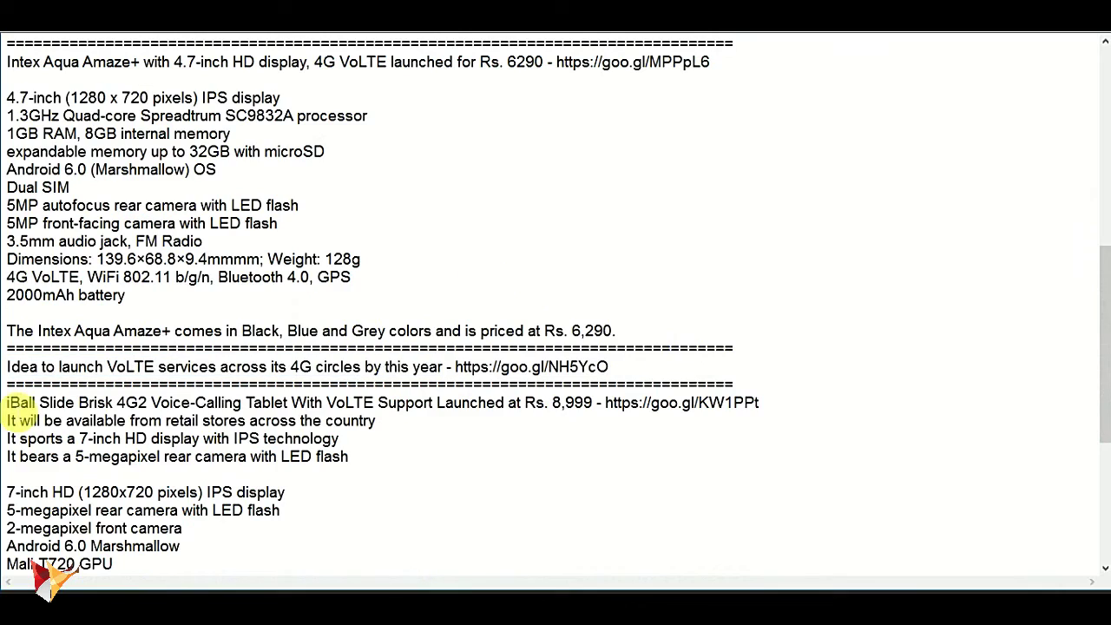
left_click_drag(9, 402, 378, 402)
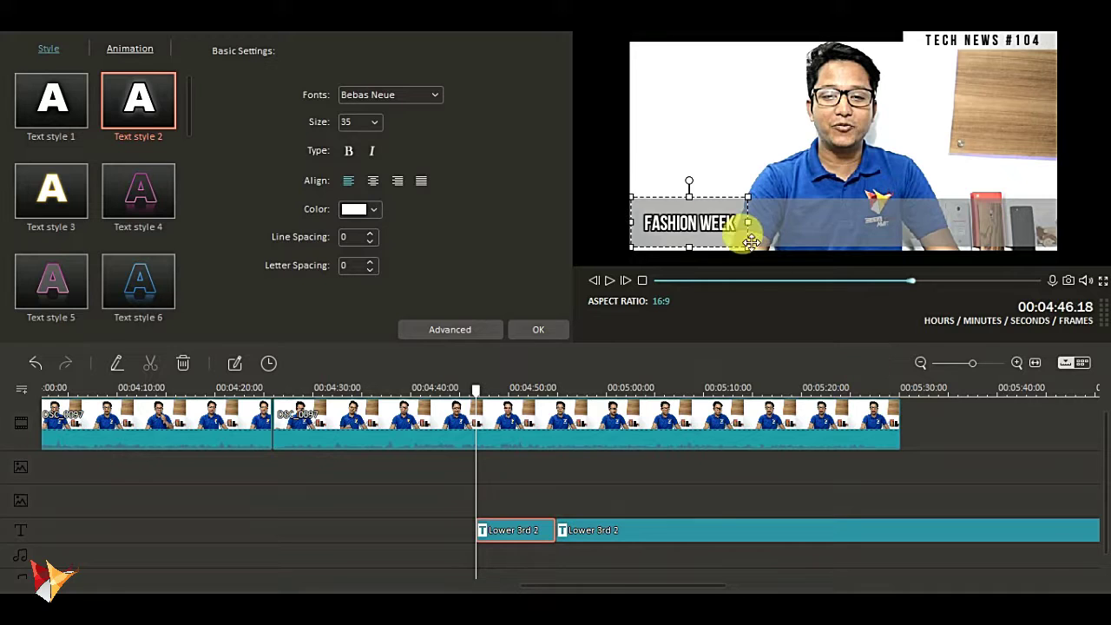
type("iBall Slide Brisk 4G2 Voice-Calling Tablet with VoLTE Support")
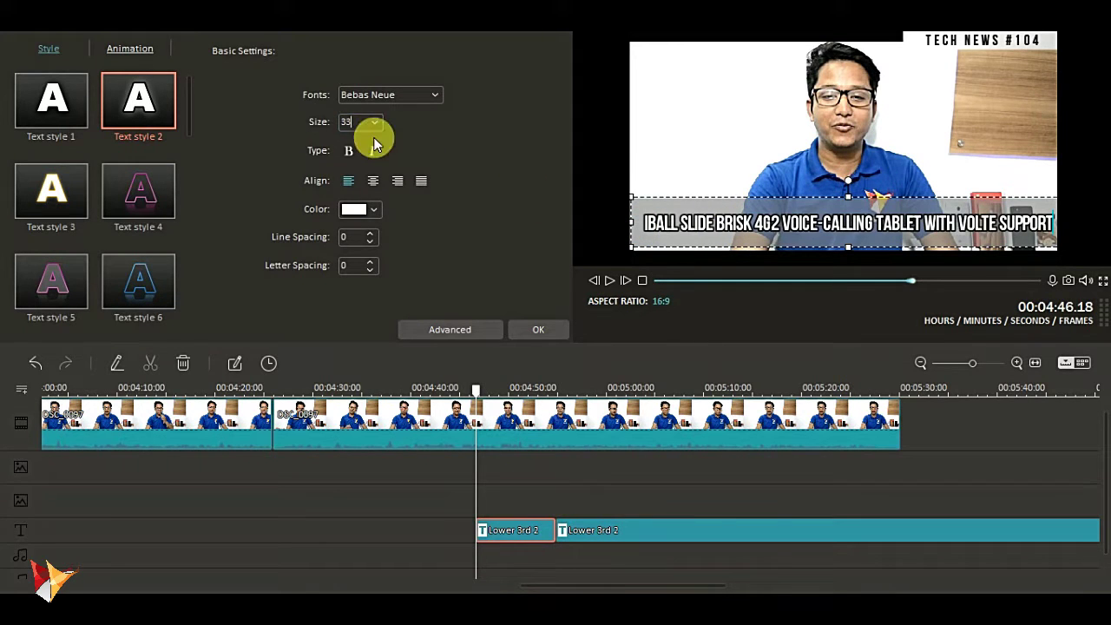
Step: Split the last lower-third title at 00:05:10.09, where the iBall specifications end in the speech
left_click(639, 528)
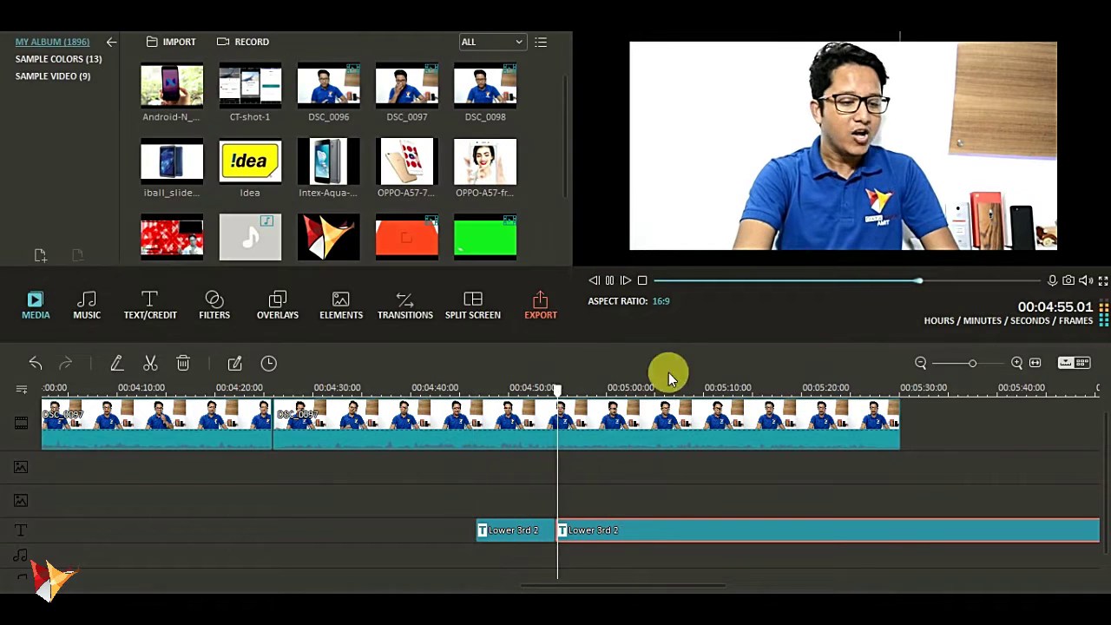
left_click(607, 279)
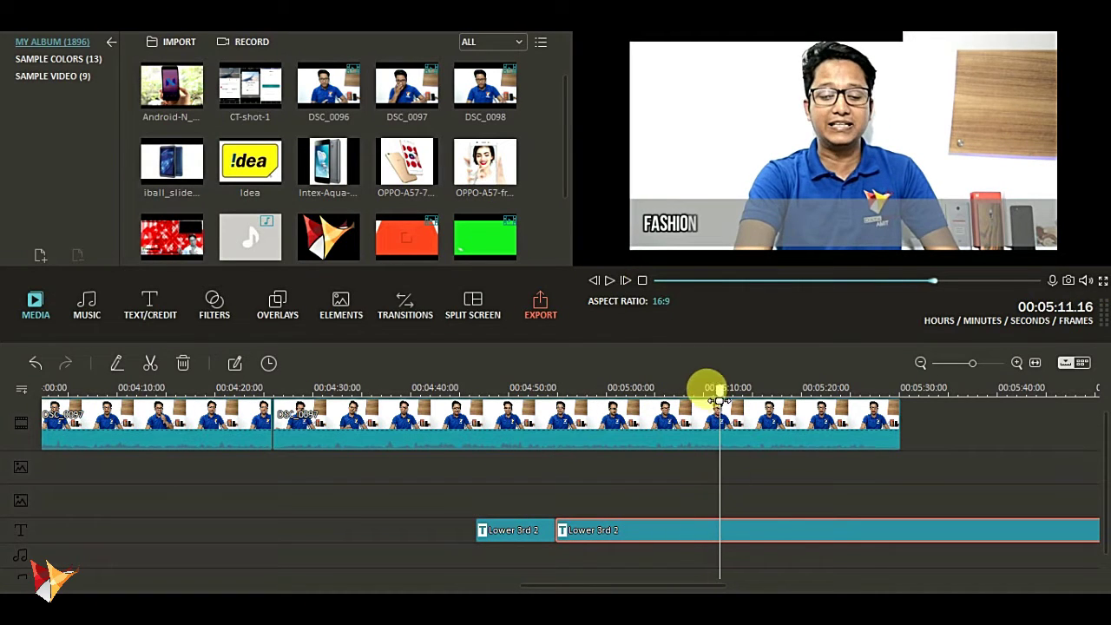
right_click(738, 408)
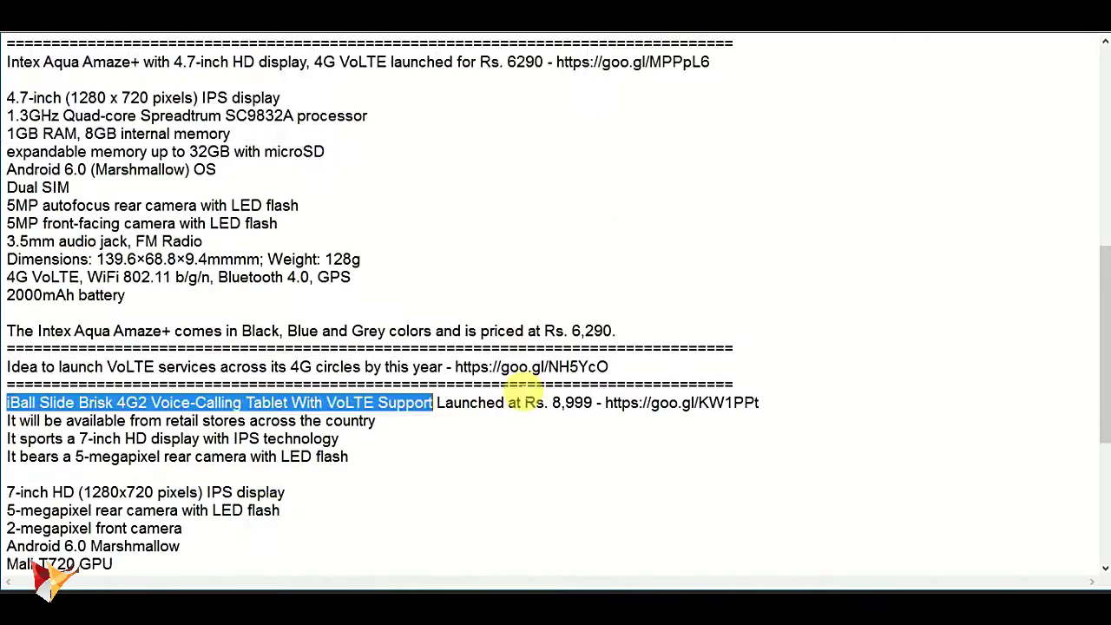
Step: Replace the text of the title at 00:04:54.22 with the script's iBall specification list, size 20, fitted in the frame's lower-left area
scroll(528, 342, "down", 3)
left_click_drag(260, 494, 7, 385)
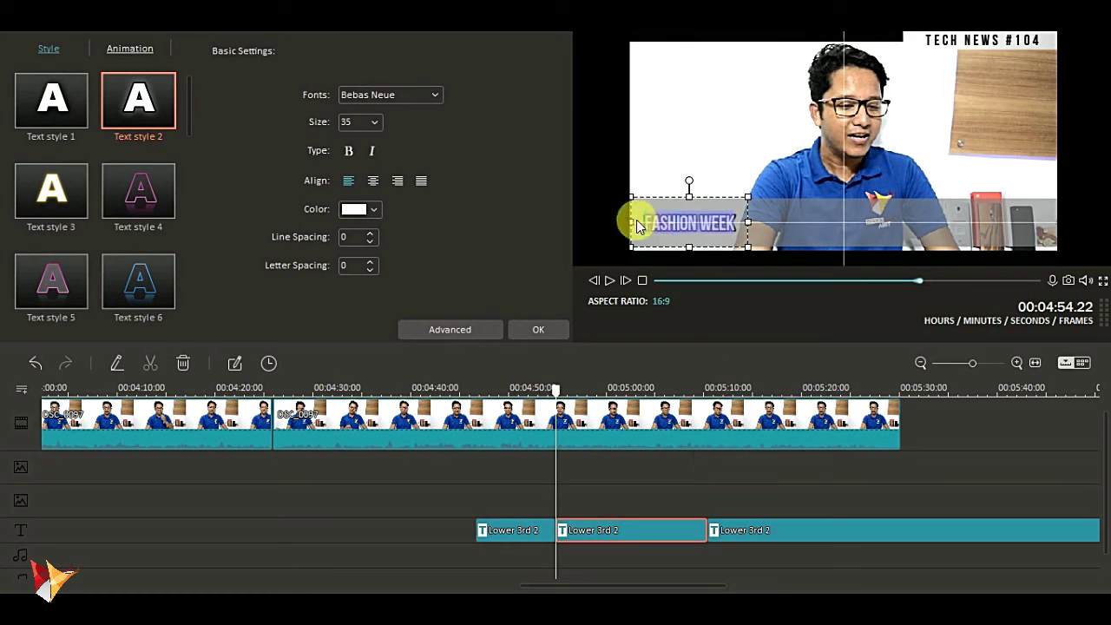
key("ctrl+v")
left_click(371, 124)
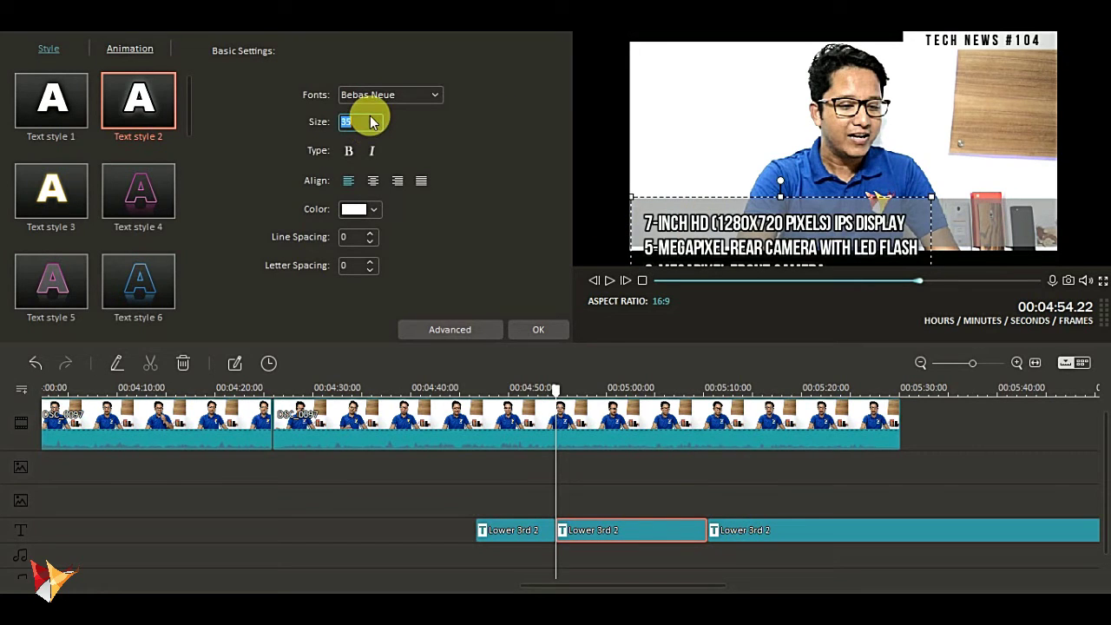
type("25")
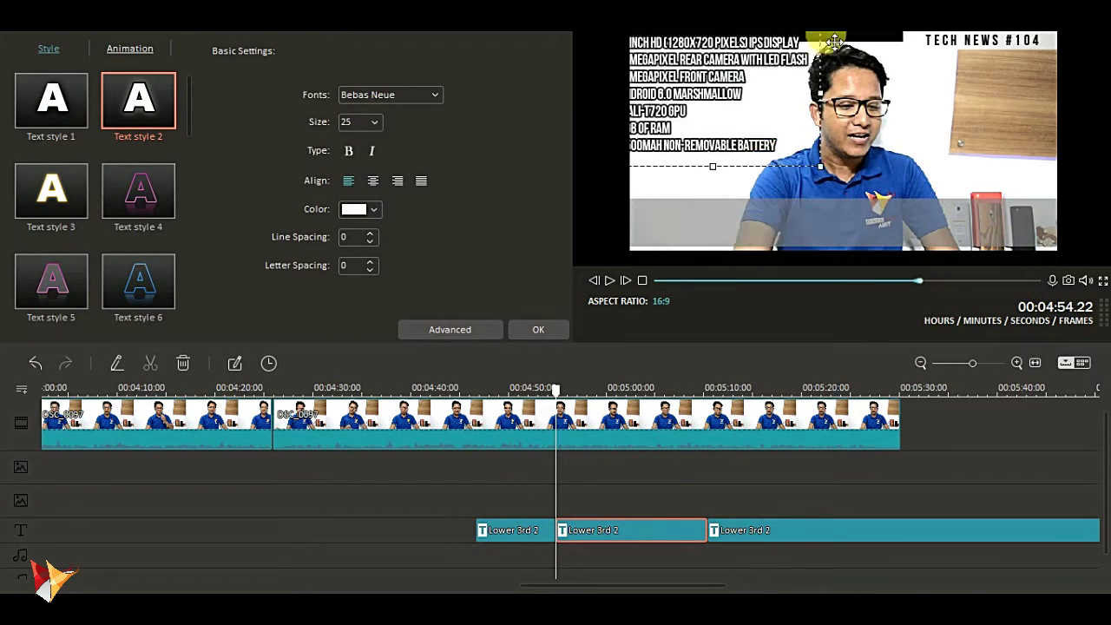
left_click(542, 73)
type("0")
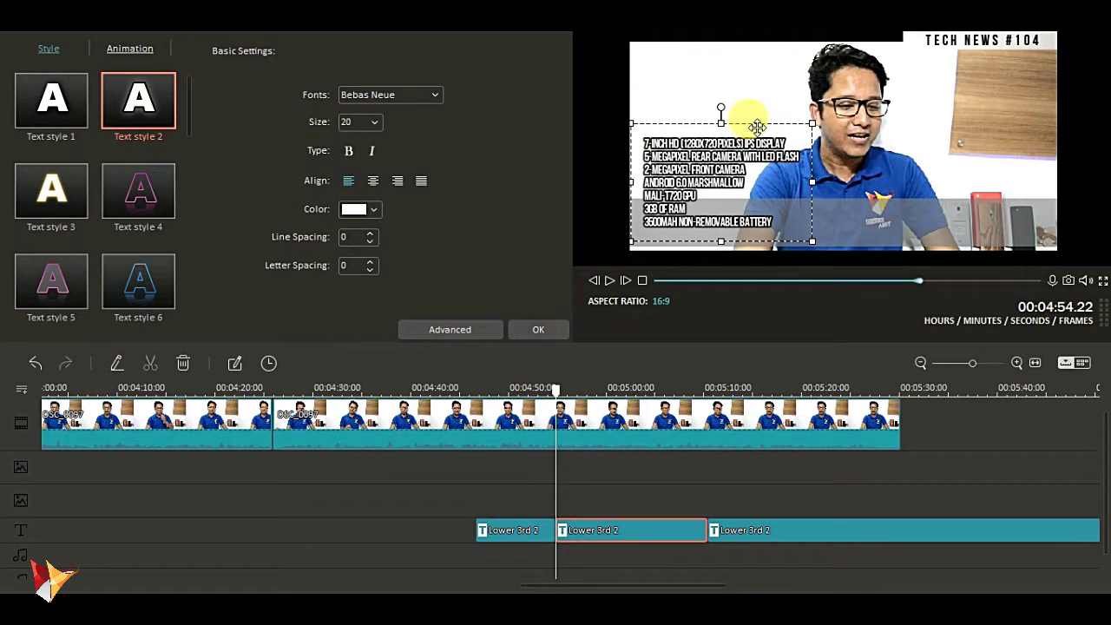
left_click(539, 330)
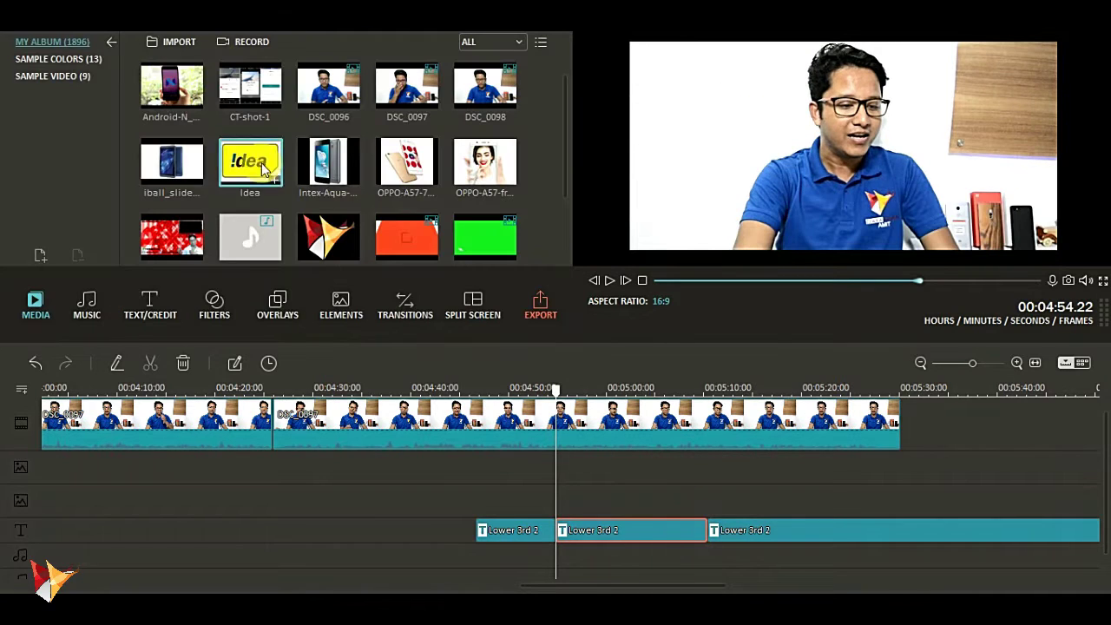
Step: Overlay the iball_slide picture from 00:04:46.18 to 00:05:17.12 with white keyed out, shrunk over the wooden board beside the presenter
left_click_drag(172, 162, 775, 466)
left_click(638, 392)
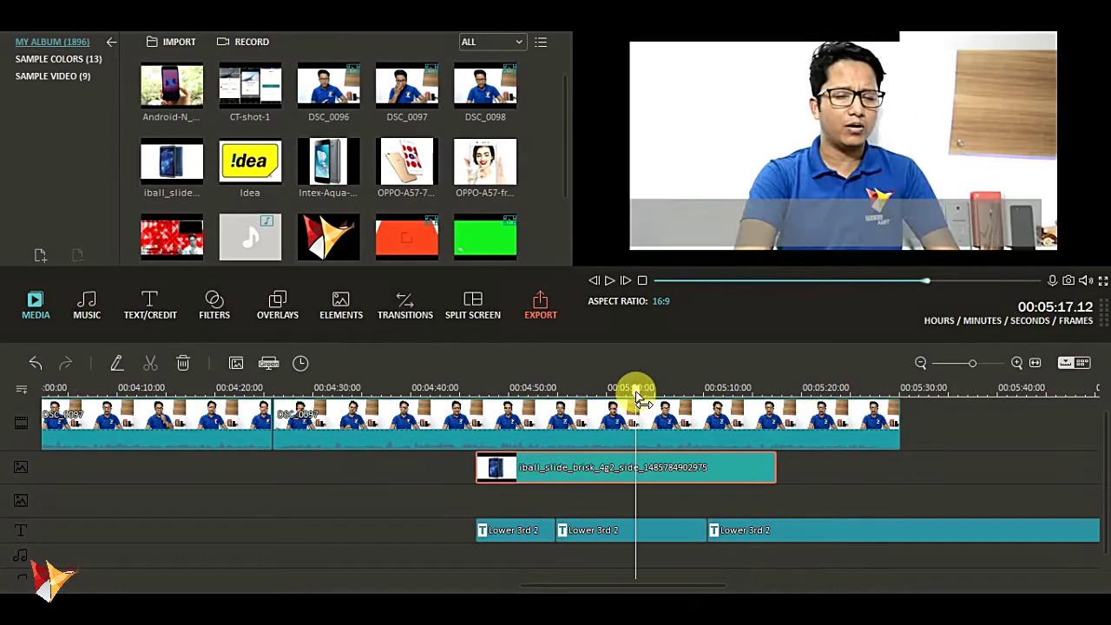
right_click(651, 473)
left_click(695, 282)
left_click(211, 139)
left_click(577, 226)
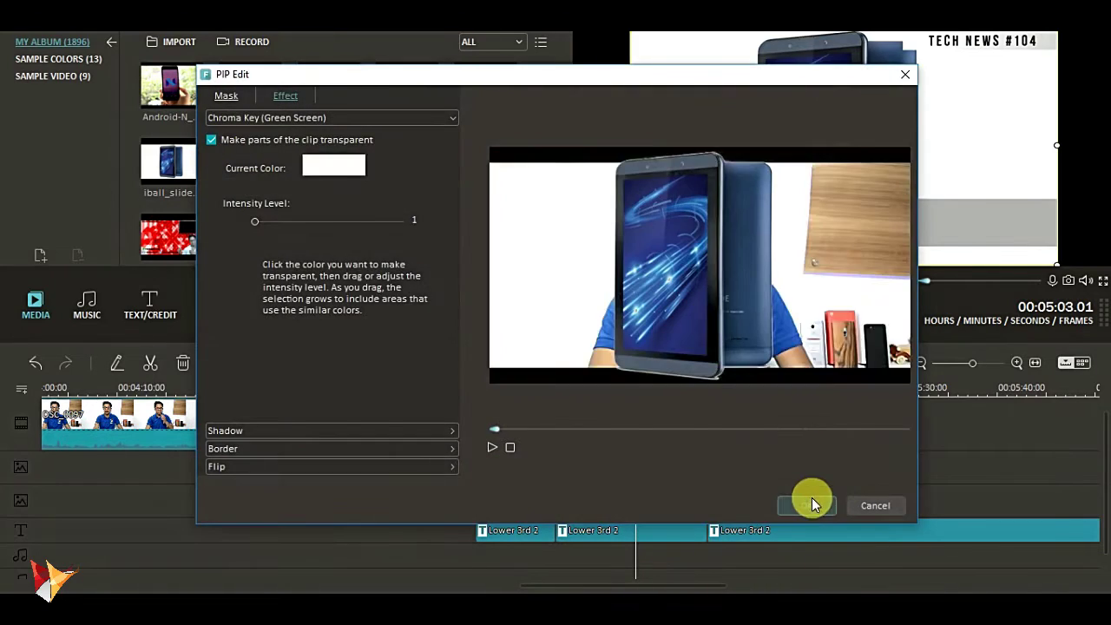
left_click(807, 505)
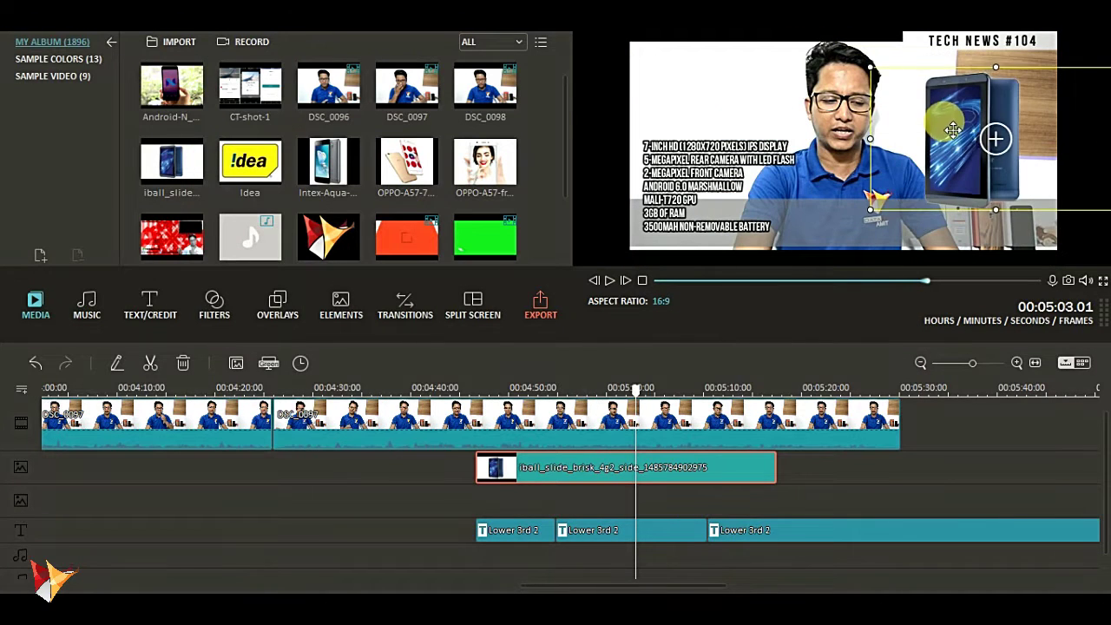
left_click_drag(953, 129, 941, 125)
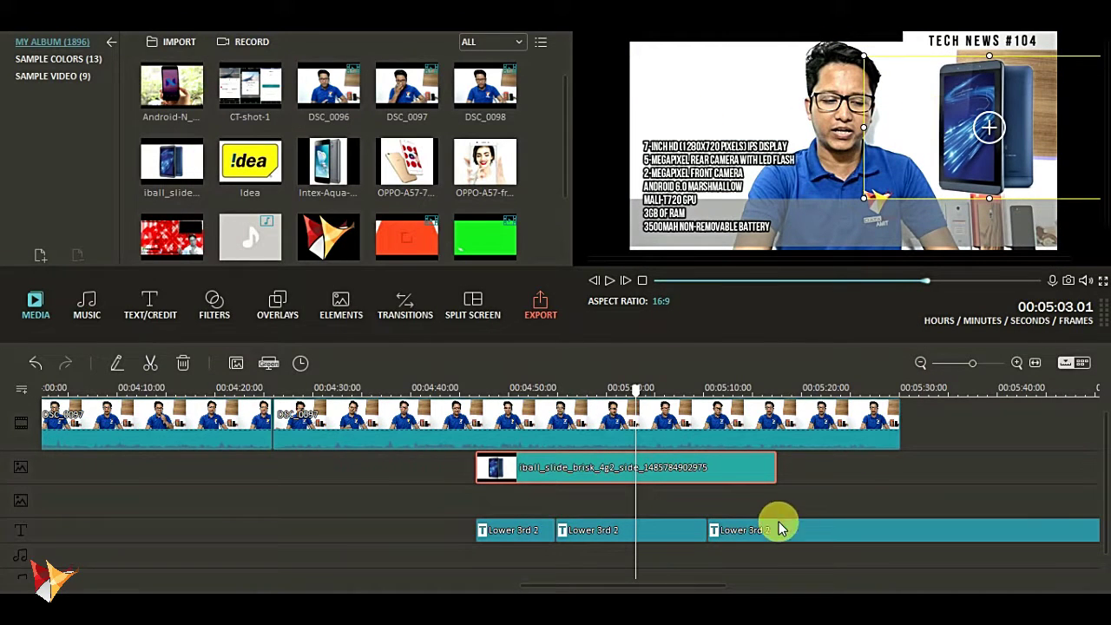
Step: Copy "Launched at Rs. 8,999" from the iBall headline in the script and return to the video editor
key("alt+Tab")
left_click_drag(593, 295, 438, 296)
key("ctrl+c")
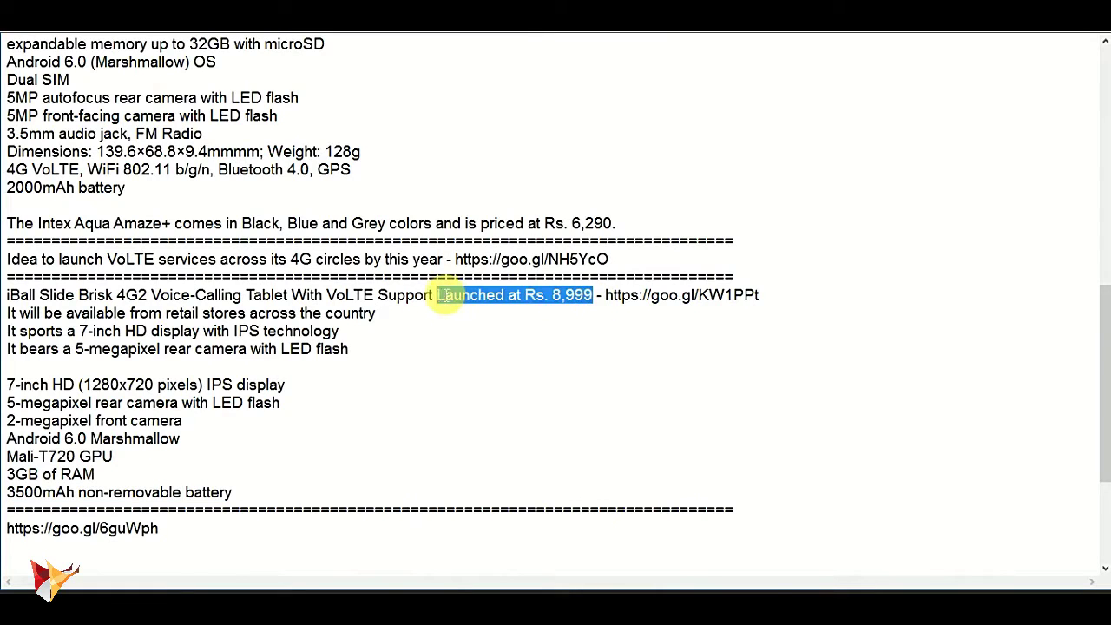
key("alt+Tab")
Step: Split the last lower-third title after the spoken price and replace the text at 00:05:10.09 with "Launched at Rs. 8,999/-", enlarged across the grey band
left_click(612, 279)
left_click(612, 279)
right_click(789, 540)
left_click(825, 425)
double_click(729, 526)
left_click_drag(737, 223, 635, 217)
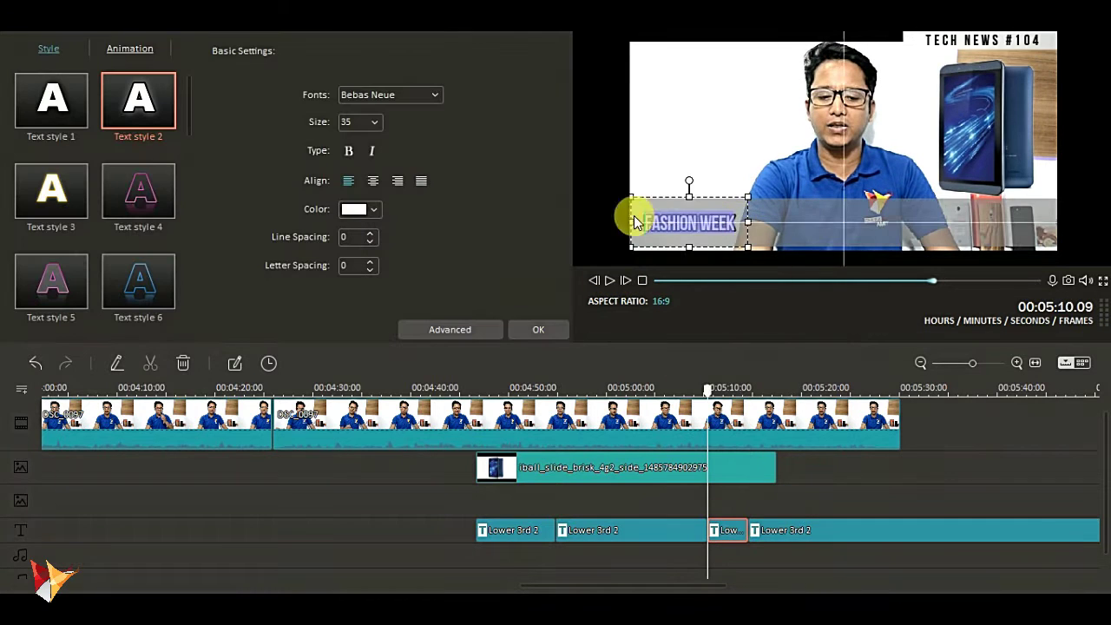
key("ctrl+v")
left_click_drag(816, 199, 863, 196)
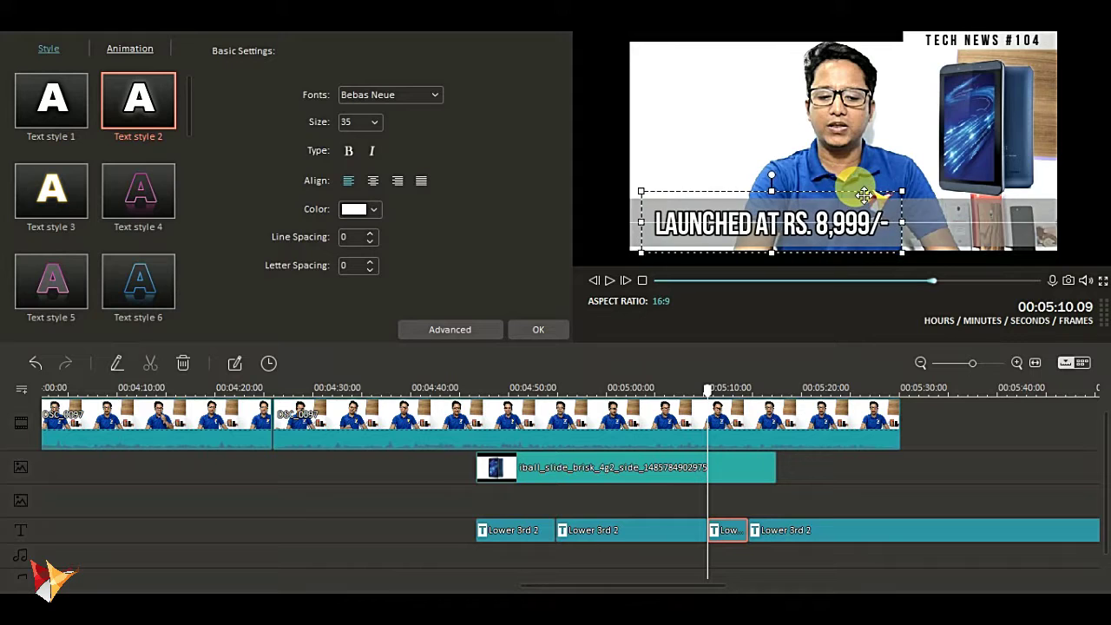
right_click(747, 475)
left_click(551, 332)
Step: Split the iBall picture at 00:05:10.09, ending its last segment with the price title, and reposition that segment in the frame
right_click(731, 476)
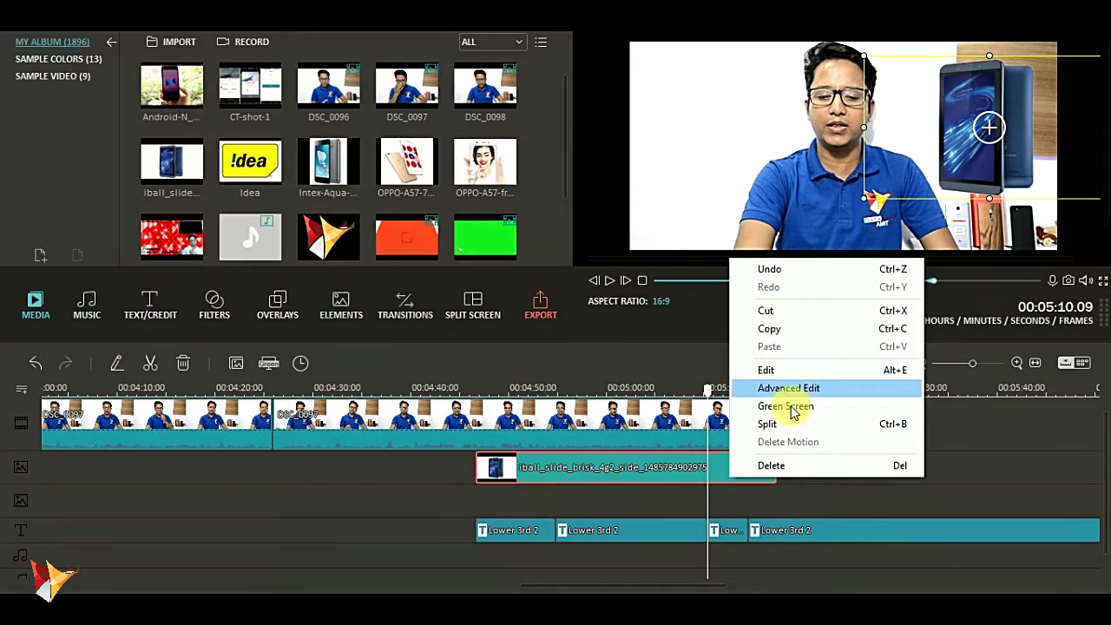
left_click(788, 424)
right_click(757, 469)
left_click(802, 409)
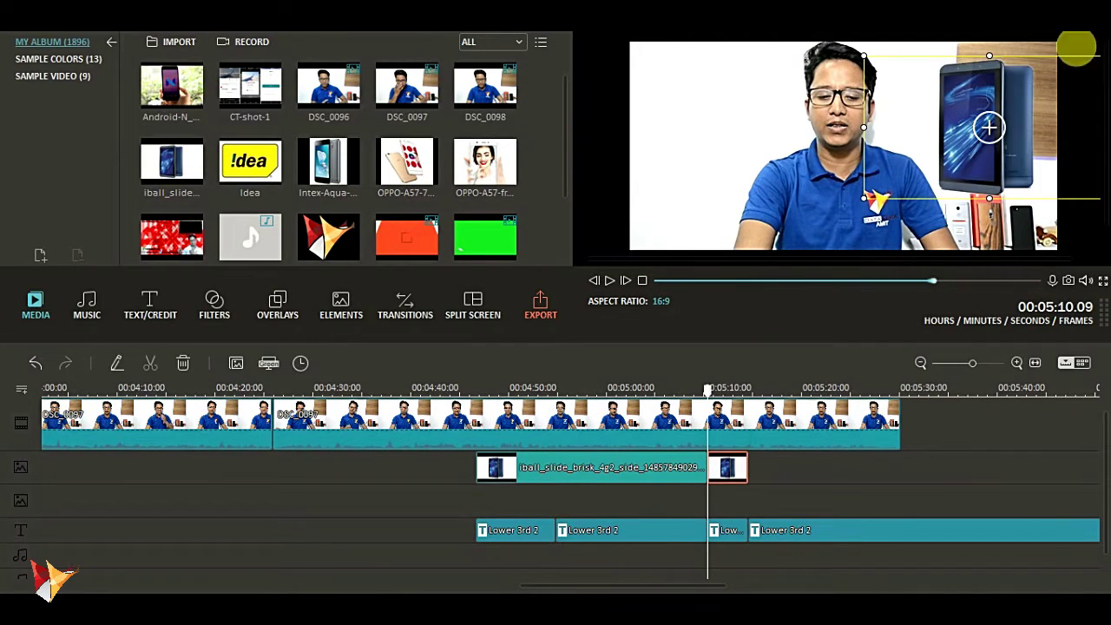
left_click(763, 159)
left_click_drag(765, 161, 784, 171)
Step: Split the iBall picture at 00:04:54.22, where the specification title starts, and move the segment to the white area beside the presenter
left_click(566, 534)
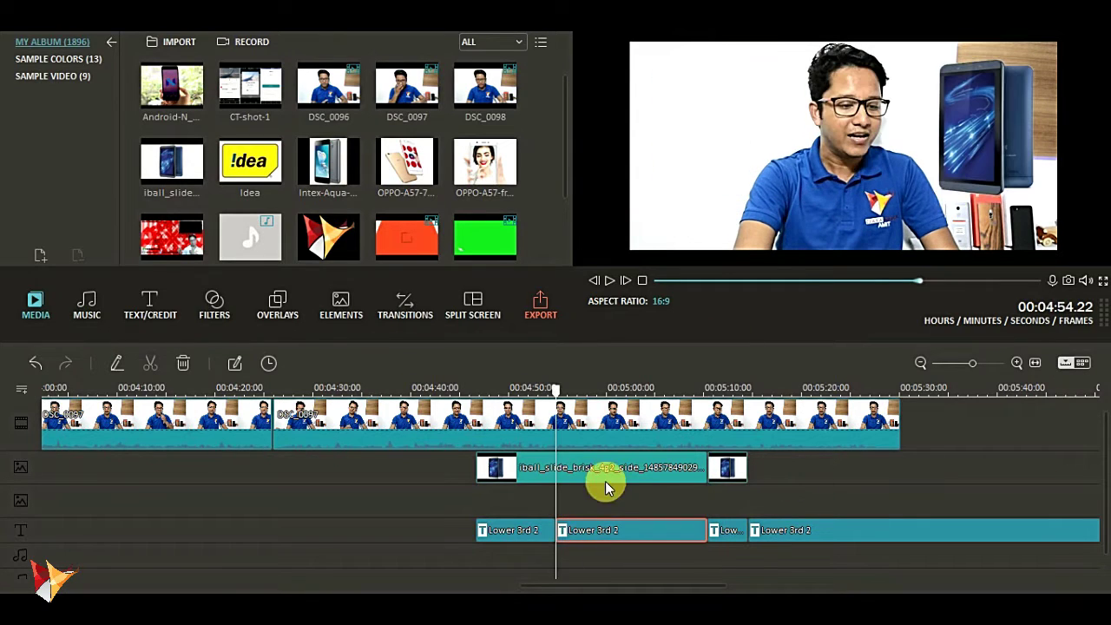
right_click(606, 481)
left_click(670, 426)
left_click_drag(1043, 180, 766, 168)
Step: Split the DSC_0097 clip at 00:05:27.18 and delete its tail together with the unused last lower-third title
left_click_drag(718, 586, 765, 587)
left_click(607, 531)
left_click(611, 280)
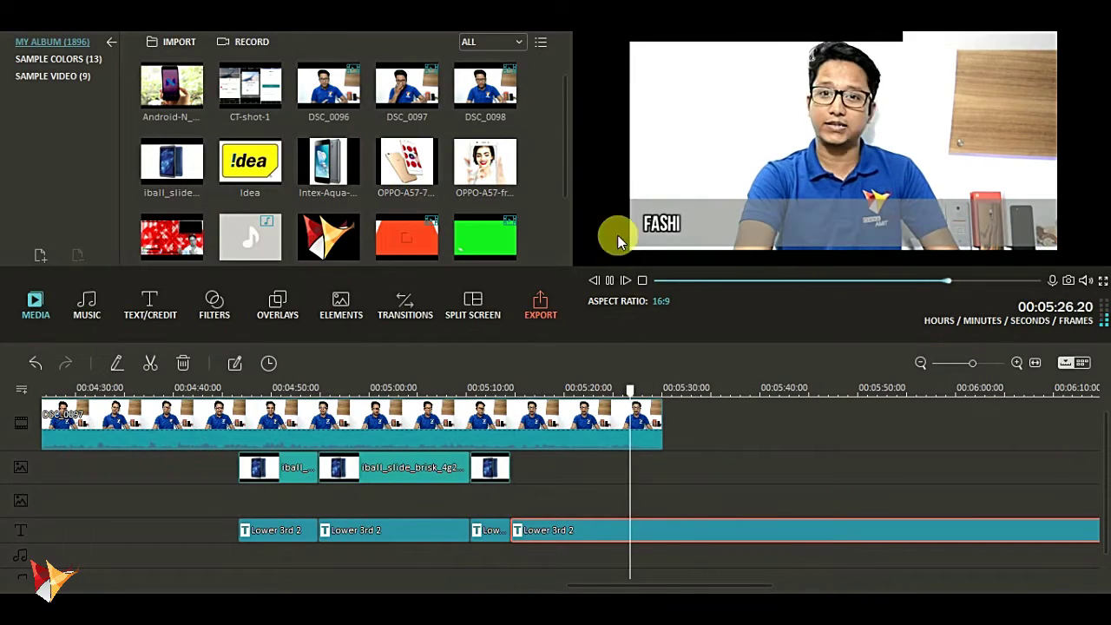
left_click(645, 422)
right_click(643, 415)
left_click(696, 288)
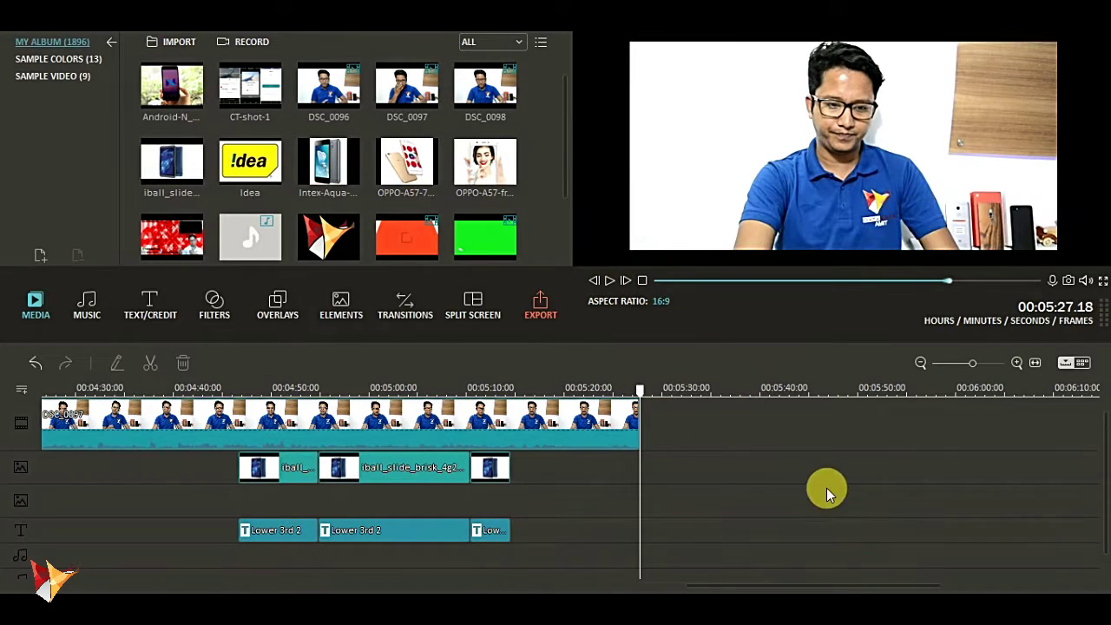
Step: Place the DSC_0098 clip on the first overlay track from 00:05:27.18 and open its audio settings
scroll(564, 209, "down", 2)
scroll(563, 209, "up", 2)
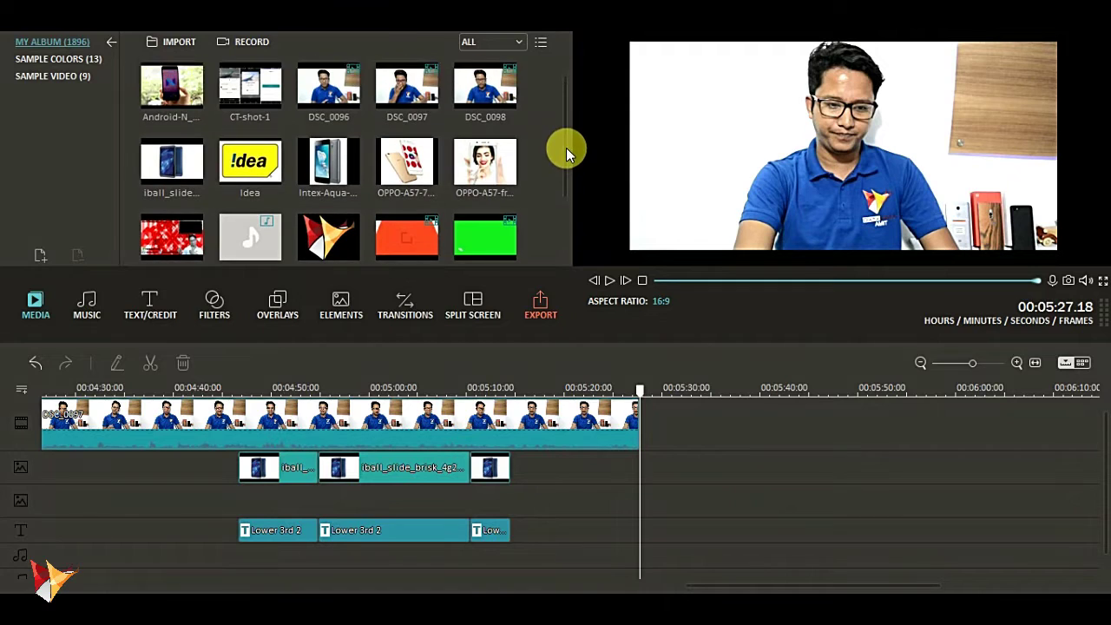
scroll(566, 207, "down", 2)
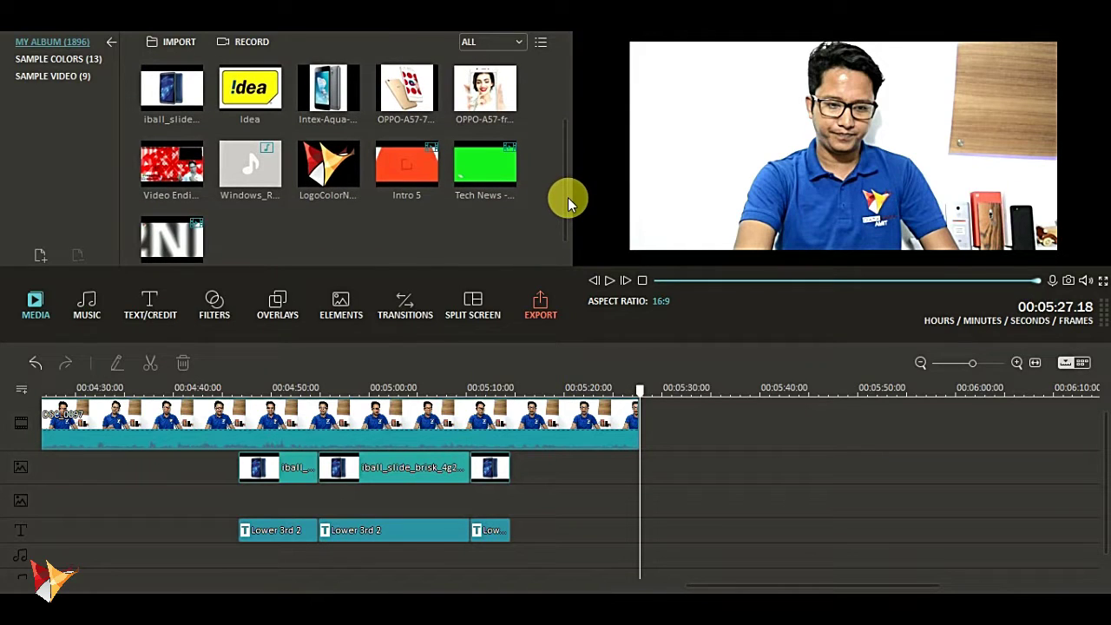
scroll(502, 194, "up", 1)
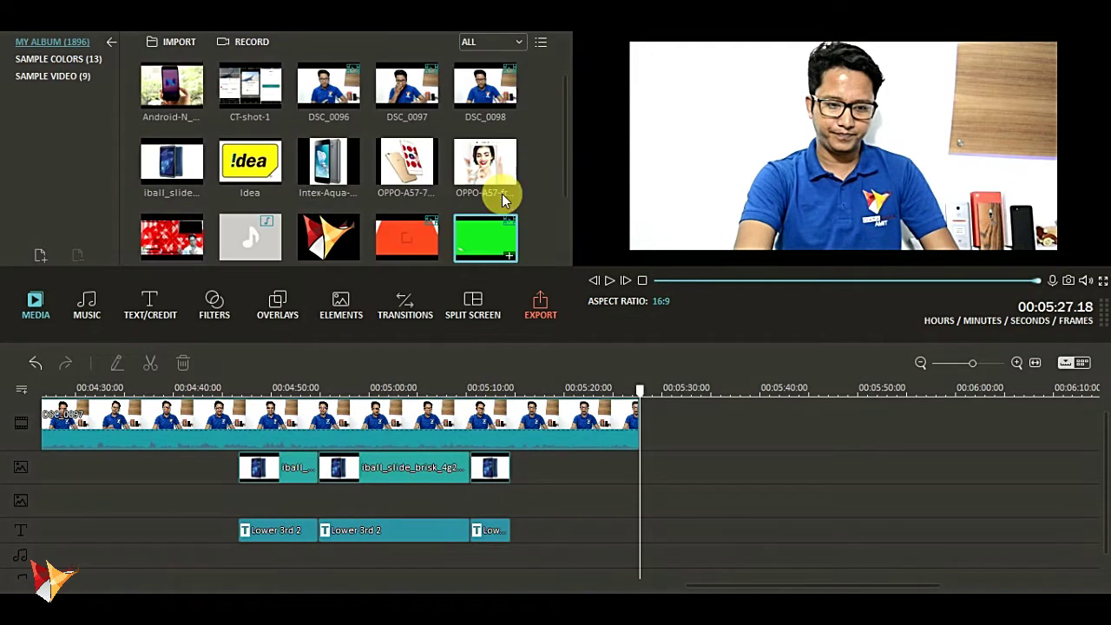
left_click_drag(661, 468, 690, 469)
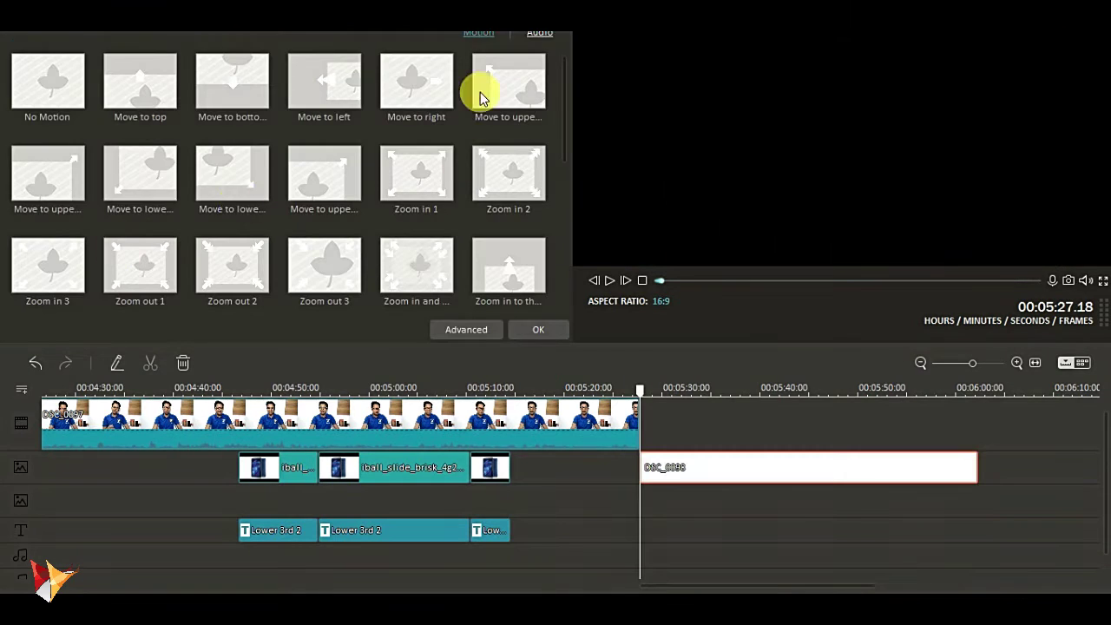
left_click(548, 37)
left_click(639, 437)
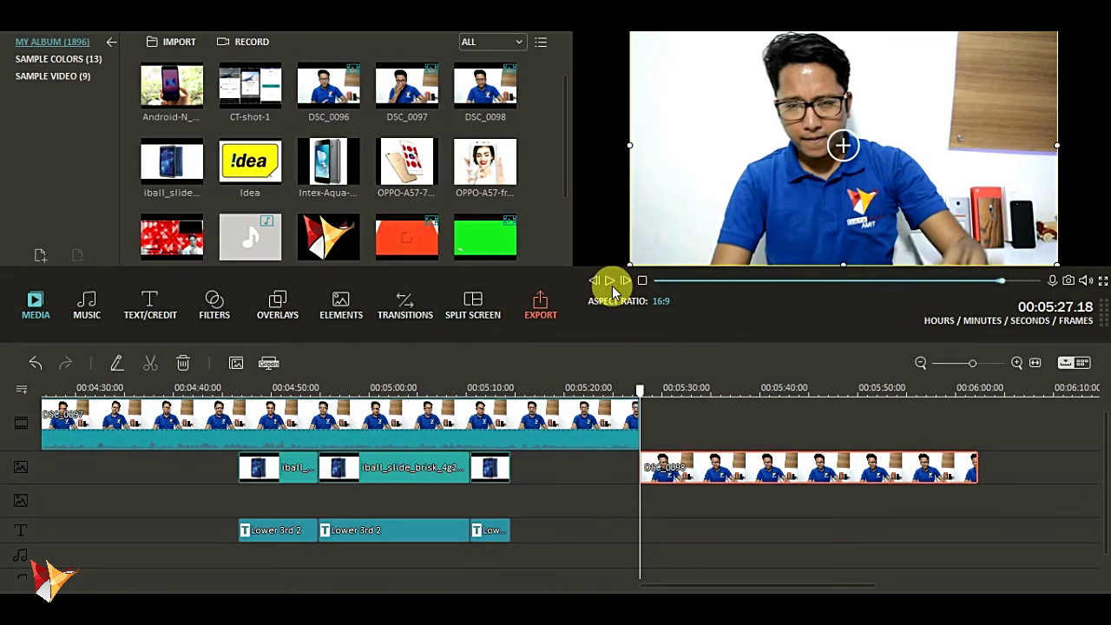
Step: Trim the start of the DSC_0098 clip at 00:05:28.14 and move it back against the end of DSC_0097
left_click(612, 286)
left_click(650, 390)
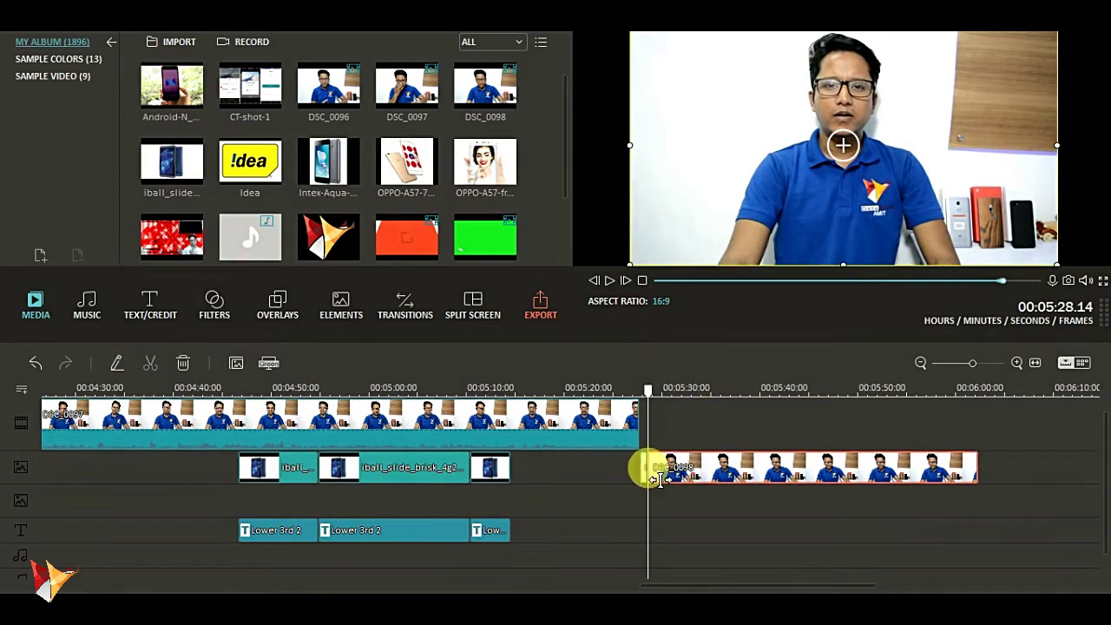
left_click_drag(647, 469, 687, 462)
Step: Play through the DSC_0098 clip and split it at 00:05:39.05
left_click(608, 279)
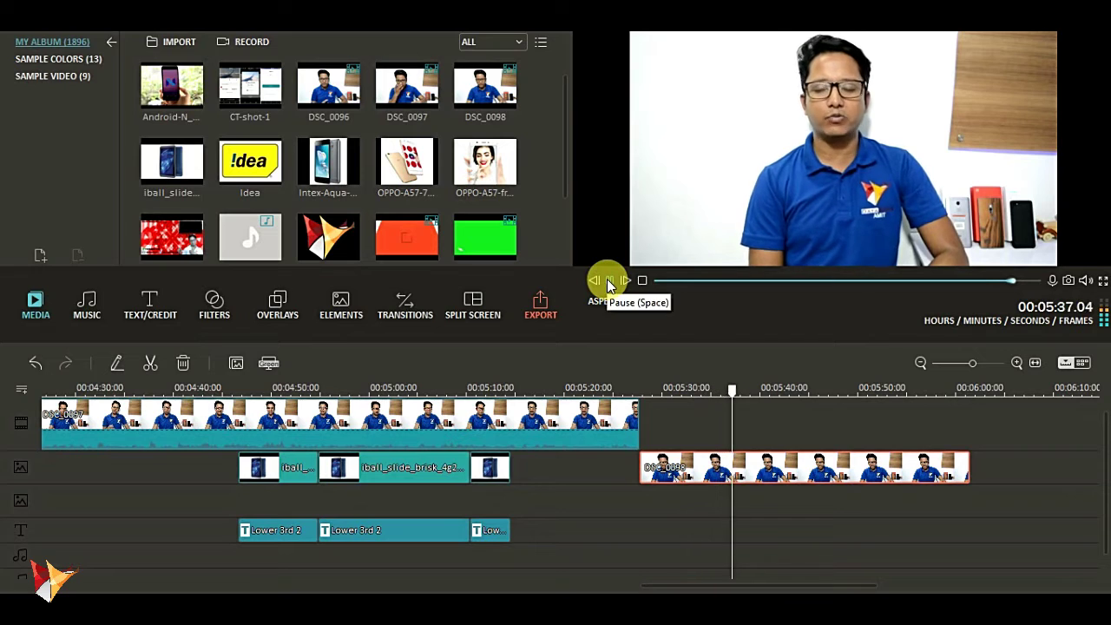
left_click(608, 280)
right_click(757, 463)
left_click(781, 390)
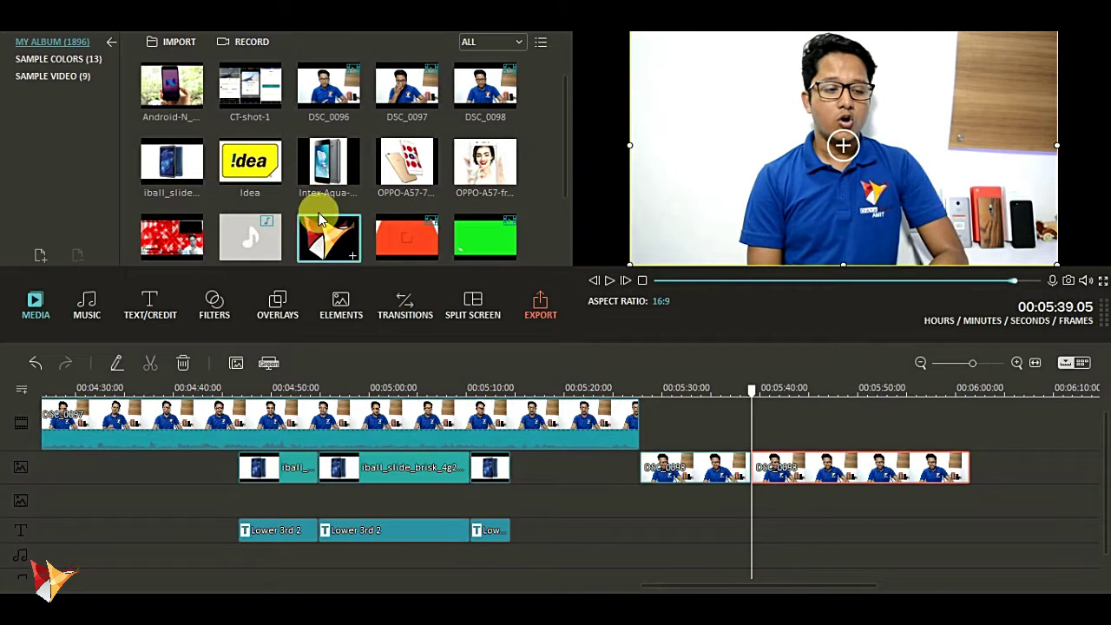
Step: Overlay Video Ending Template - 1 from 00:05:39.05 to 00:05:59.09, with the equally trimmed second DSC_0098 segment shrunk into the template's picture frame
left_click_drag(172, 236, 796, 496)
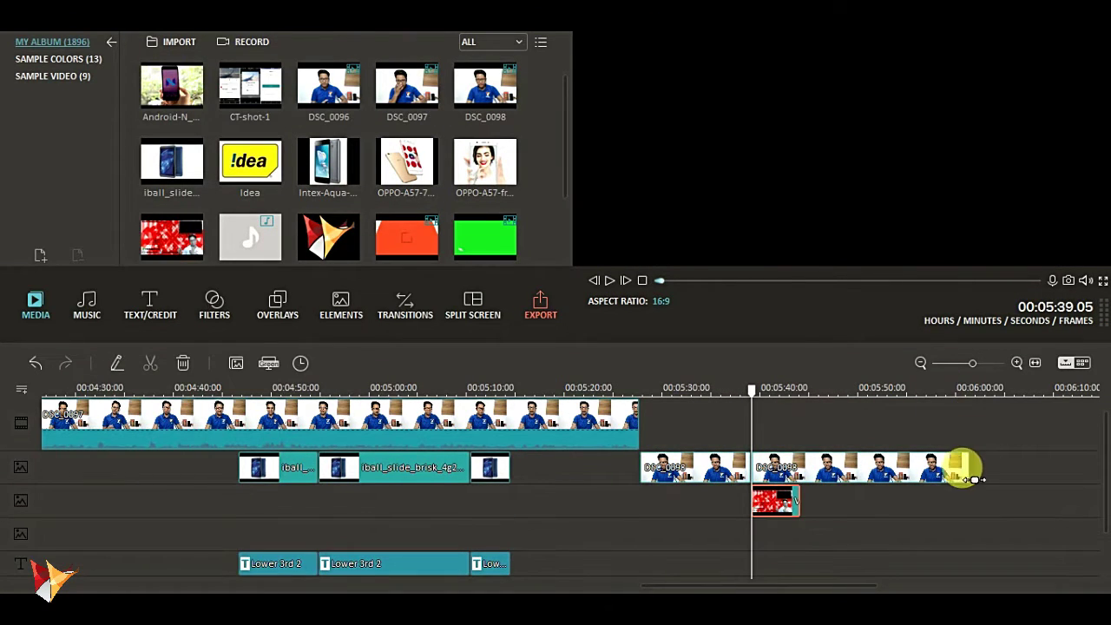
left_click(941, 390)
left_click(610, 281)
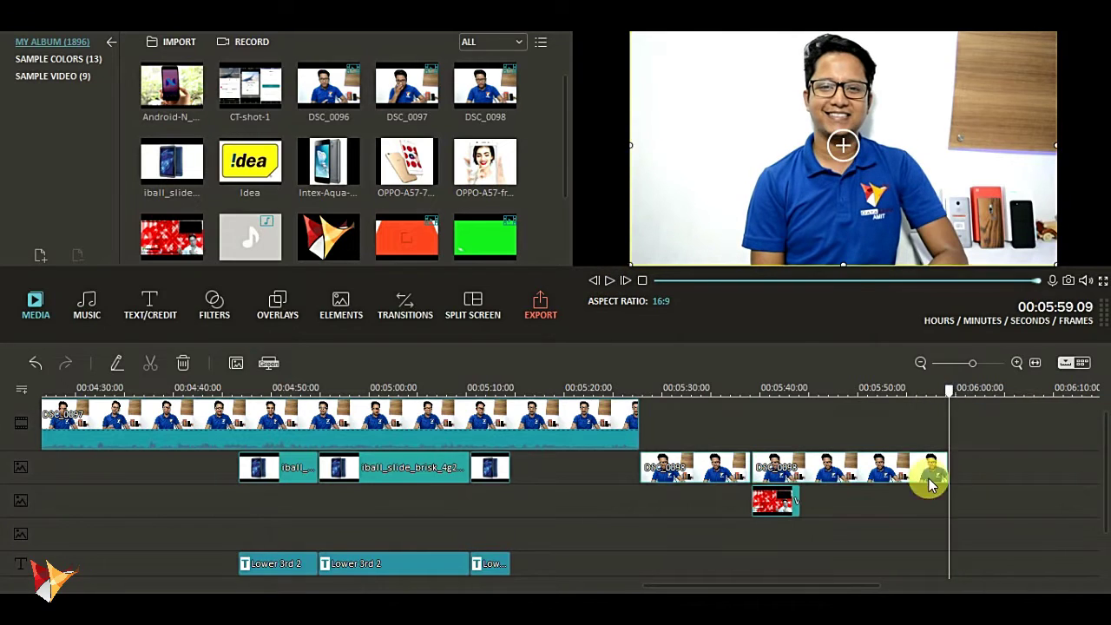
left_click_drag(799, 504, 947, 494)
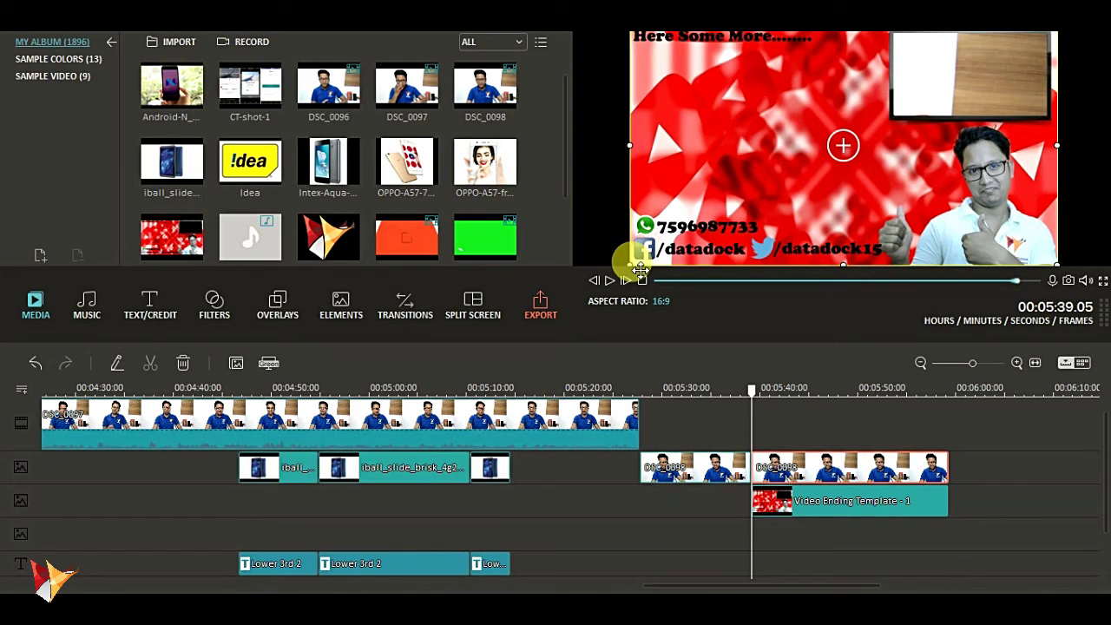
left_click_drag(640, 270, 920, 117)
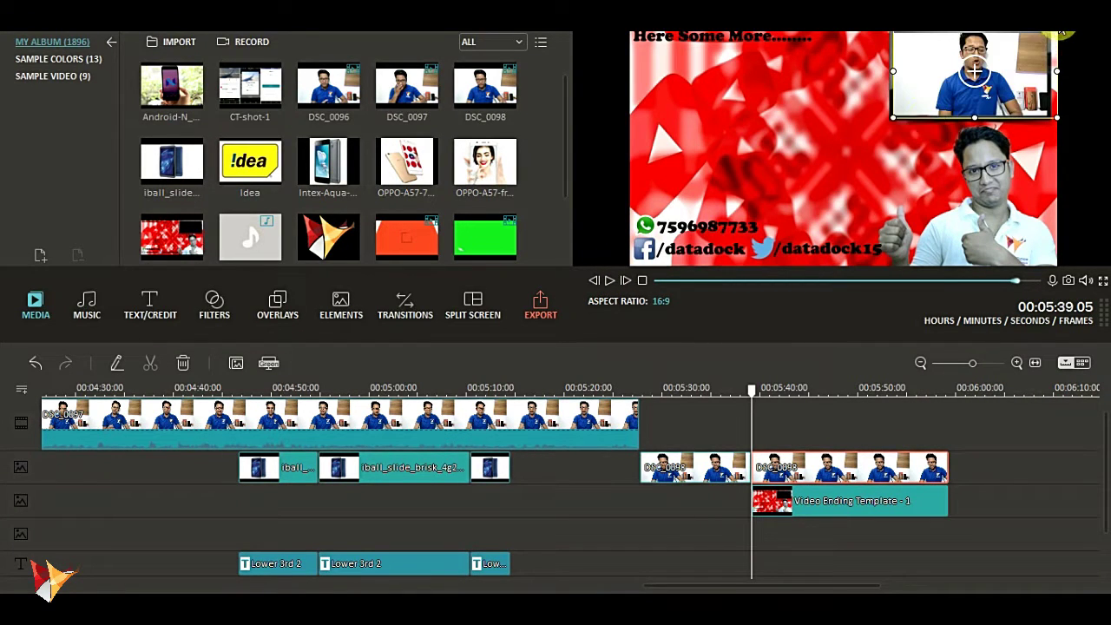
left_click(611, 280)
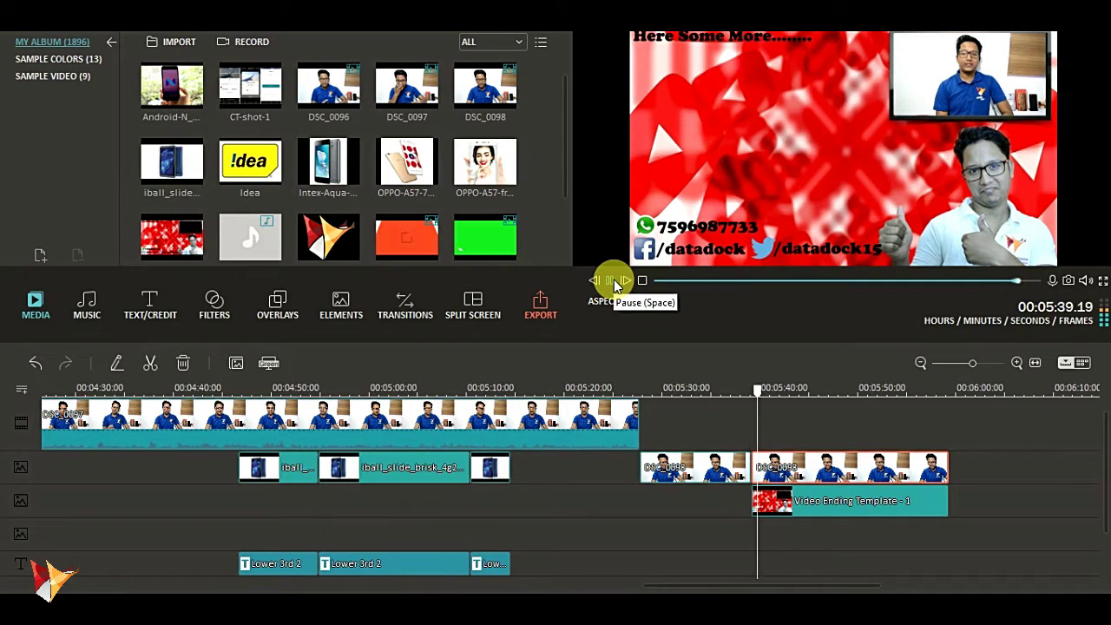
Step: Overlay the green Tech News clip at the very start of the timeline and key out its green background
left_click_drag(489, 244, 646, 518)
key("Delete")
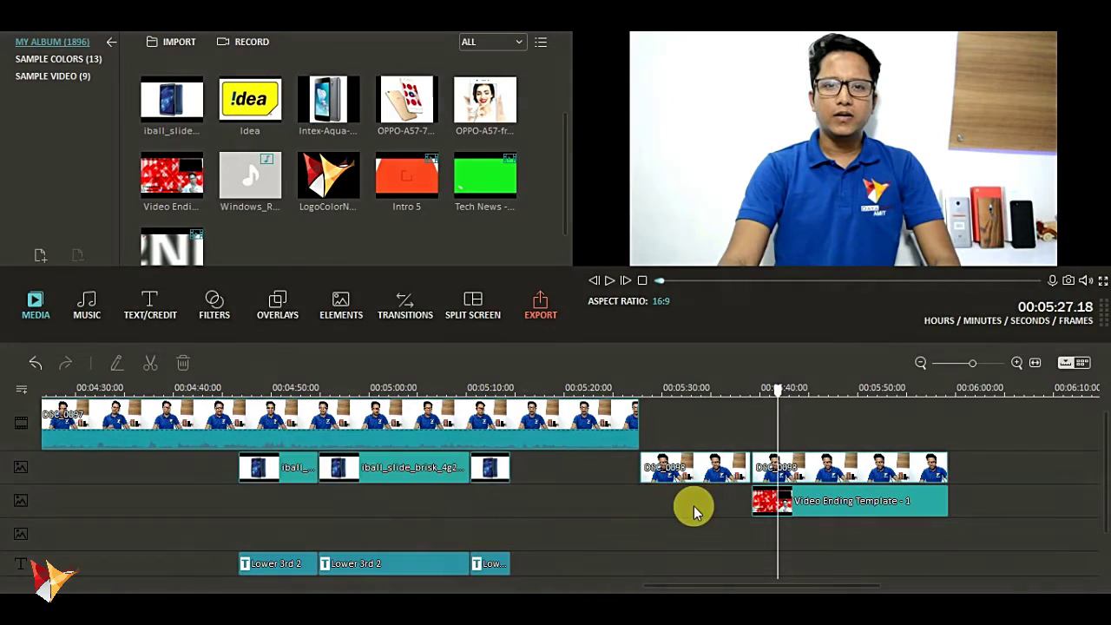
left_click_drag(692, 585, 80, 576)
left_click_drag(262, 398, 187, 387)
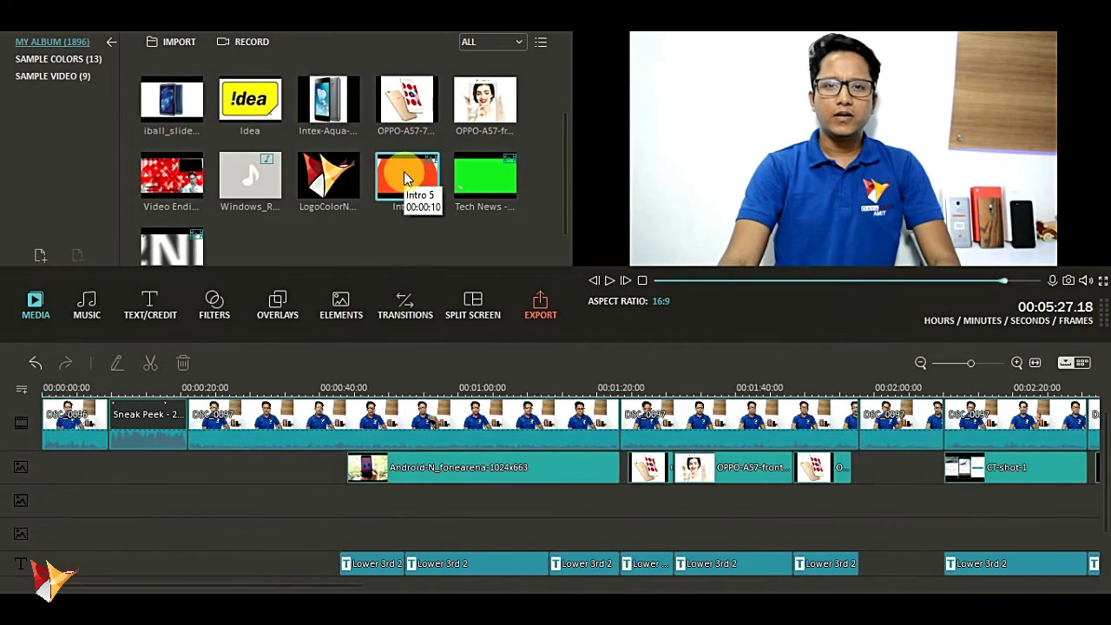
left_click_drag(465, 175, 52, 466)
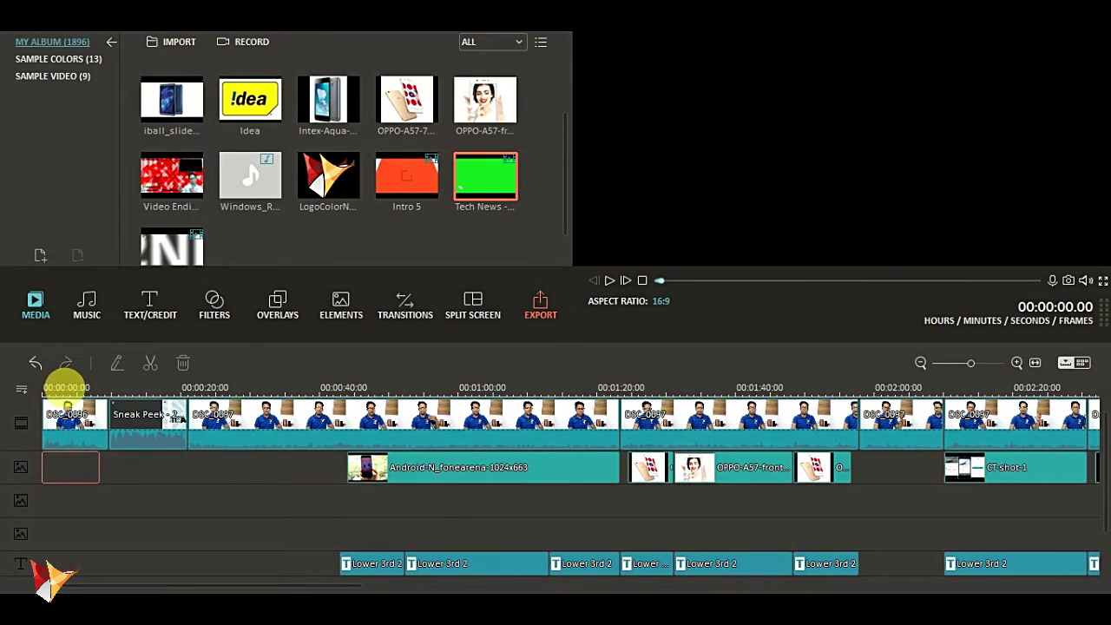
left_click(65, 388)
right_click(84, 467)
left_click(141, 379)
left_click(212, 140)
left_click(806, 505)
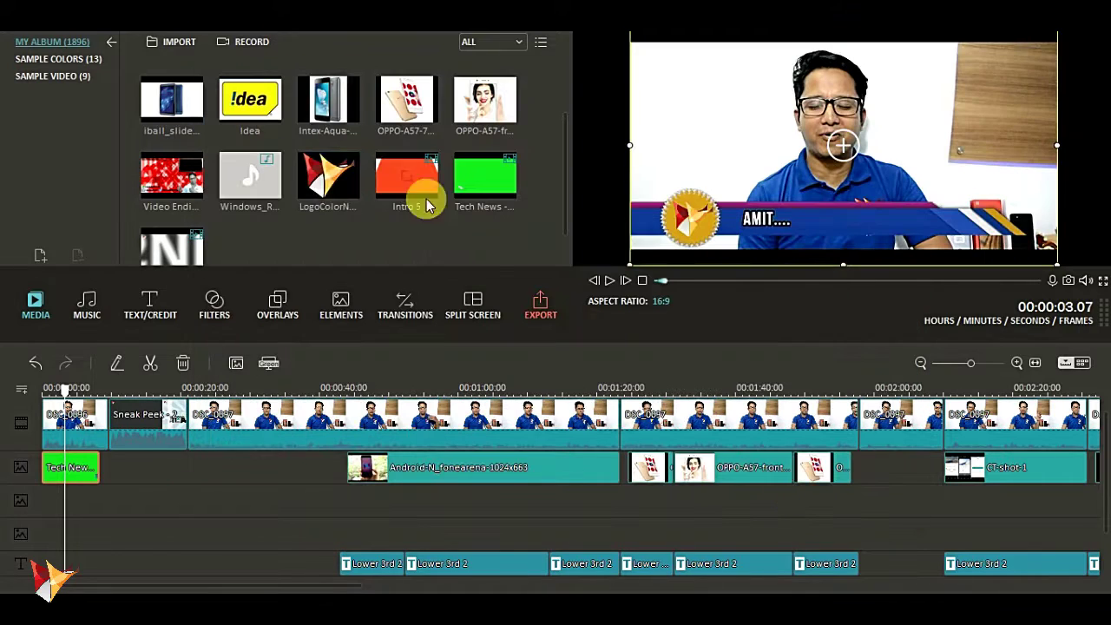
Step: Place the LogoColorNoText picture on the second overlay track from the start, lengthen it, and shrink it toward the frame's upper-left corner
left_click_drag(328, 178, 164, 500)
left_click_drag(48, 505, 349, 504)
left_click(230, 388)
left_click(915, 216)
left_click_drag(760, 52, 723, 45)
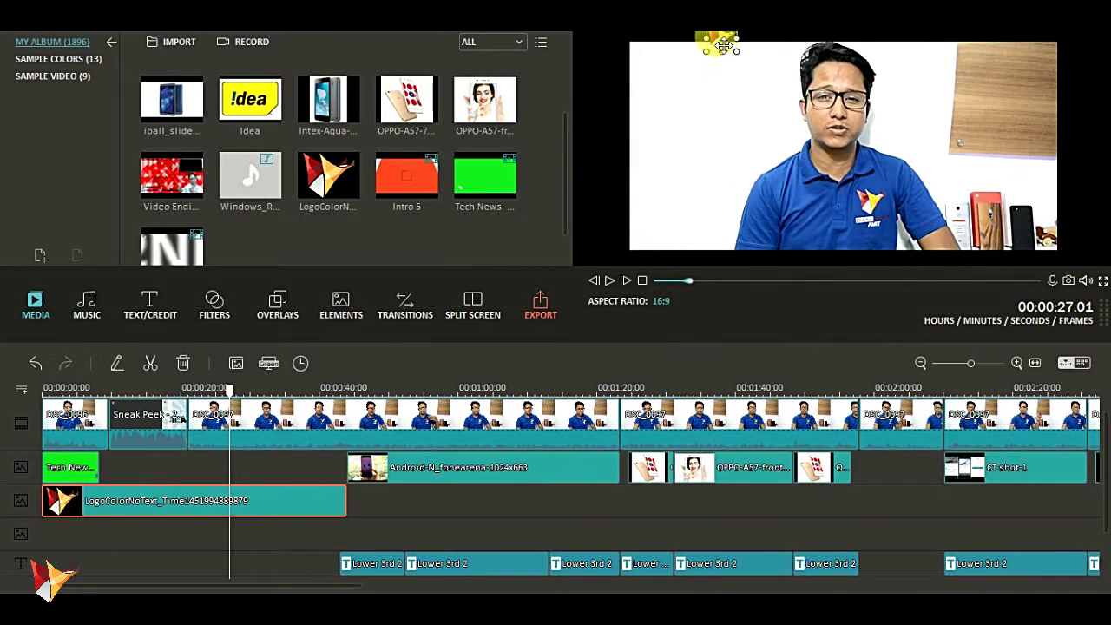
Step: Split the logo overlay so it skips the Sneak Peek clip, and extend its second part to the ending template at 00:05:39.05
left_click(153, 432)
right_click(165, 512)
left_click(235, 458)
left_click_drag(225, 503, 305, 504)
left_click_drag(446, 516, 568, 533)
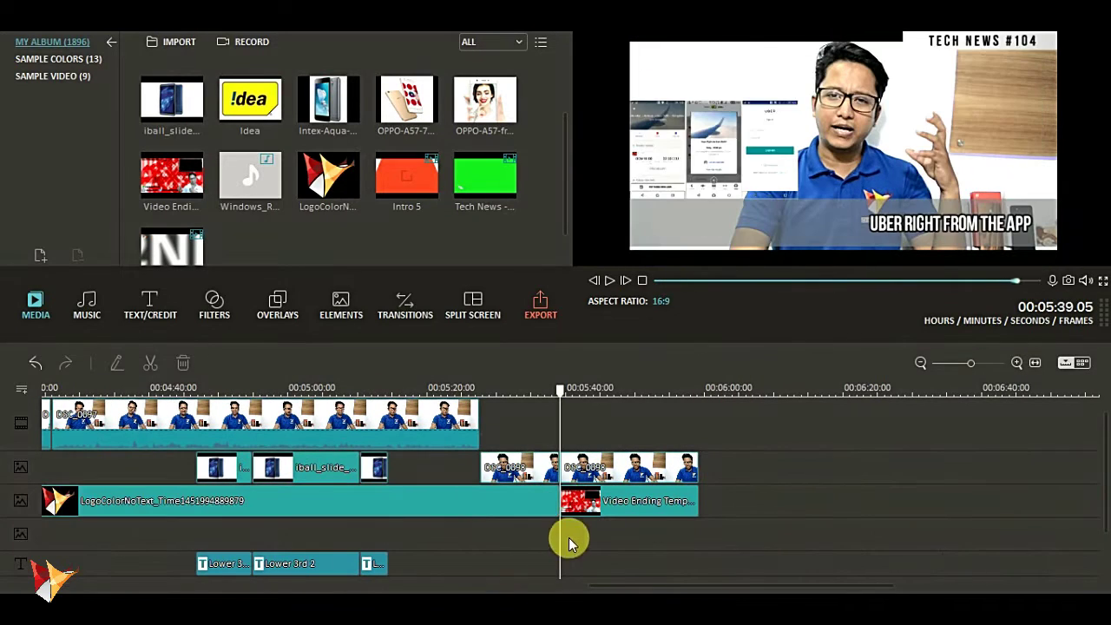
Step: Place the Windows_Rolled_Down music on the audio track from the start and split it at 00:00:09.17, where the Sneak Peek clip begins
left_click(265, 174)
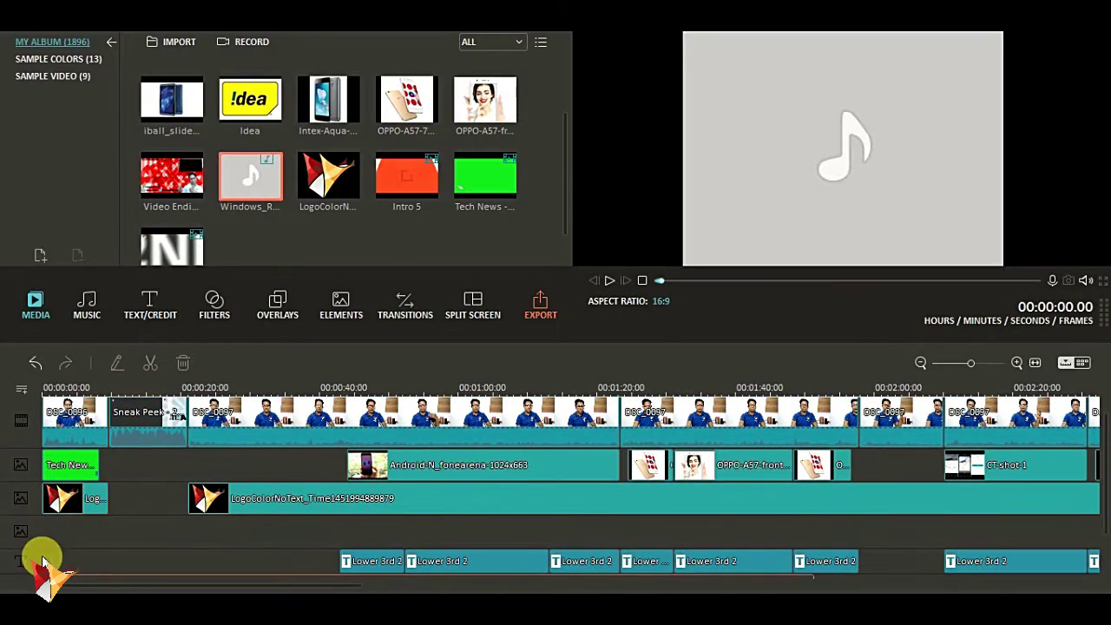
left_click(147, 423)
scroll(153, 467, "down", 2)
right_click(150, 542)
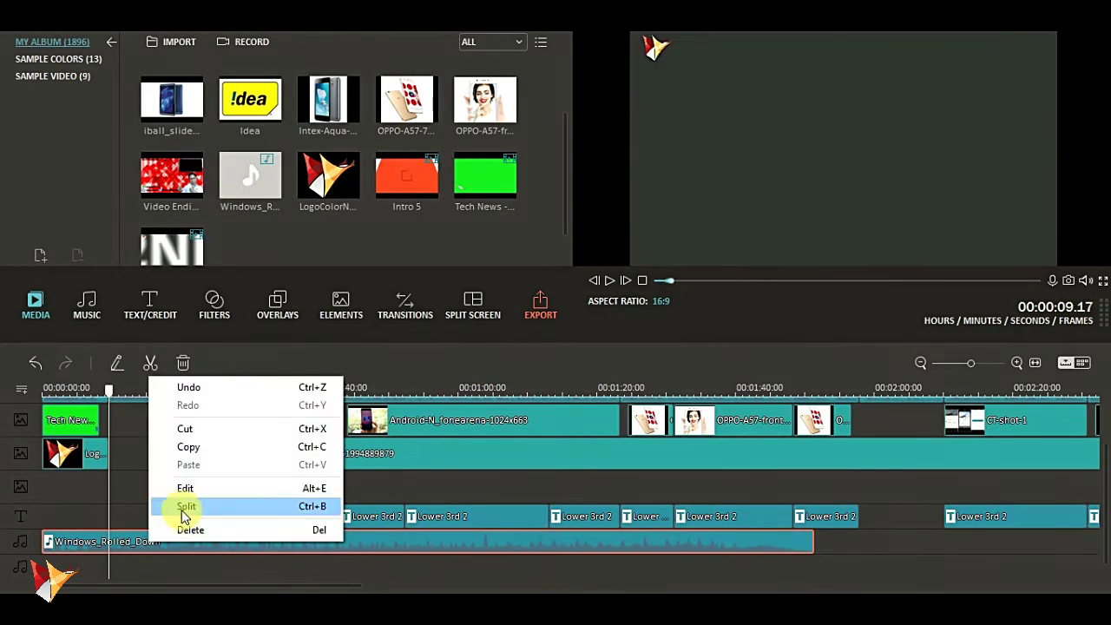
left_click(181, 508)
Step: Split the music where the Sneak Peek clip ends and delete the remaining part
left_click(193, 391)
right_click(199, 538)
left_click(233, 505)
key("Delete")
Step: Set the volume of the music segment under the Sneak Peek to 200 and of the opening music segment to 3
double_click(176, 540)
left_click_drag(281, 130, 568, 142)
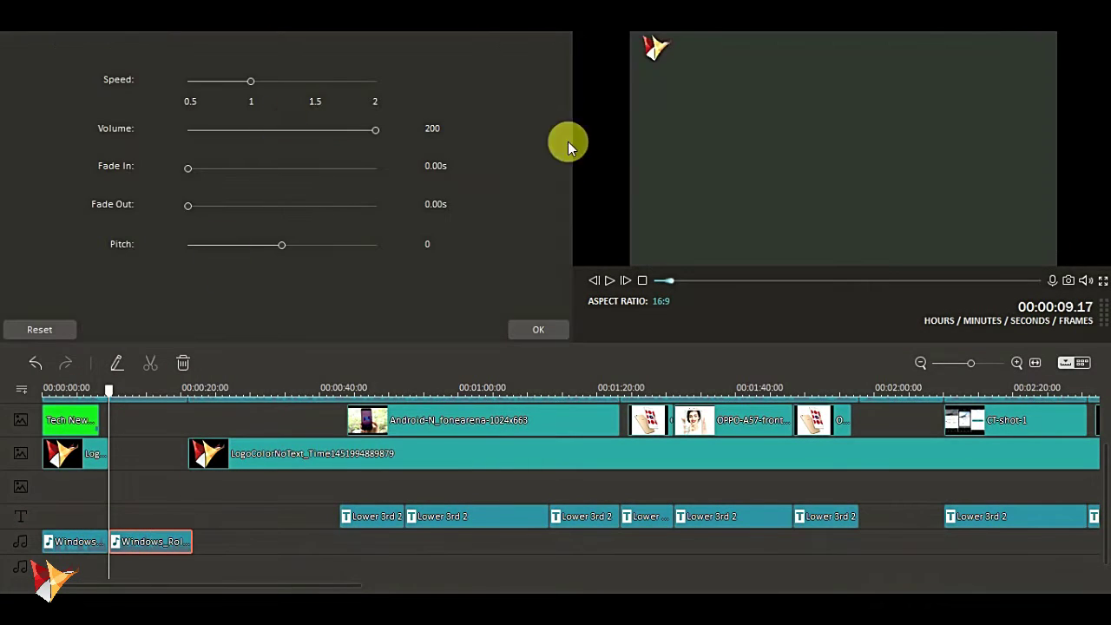
left_click_drag(281, 130, 190, 130)
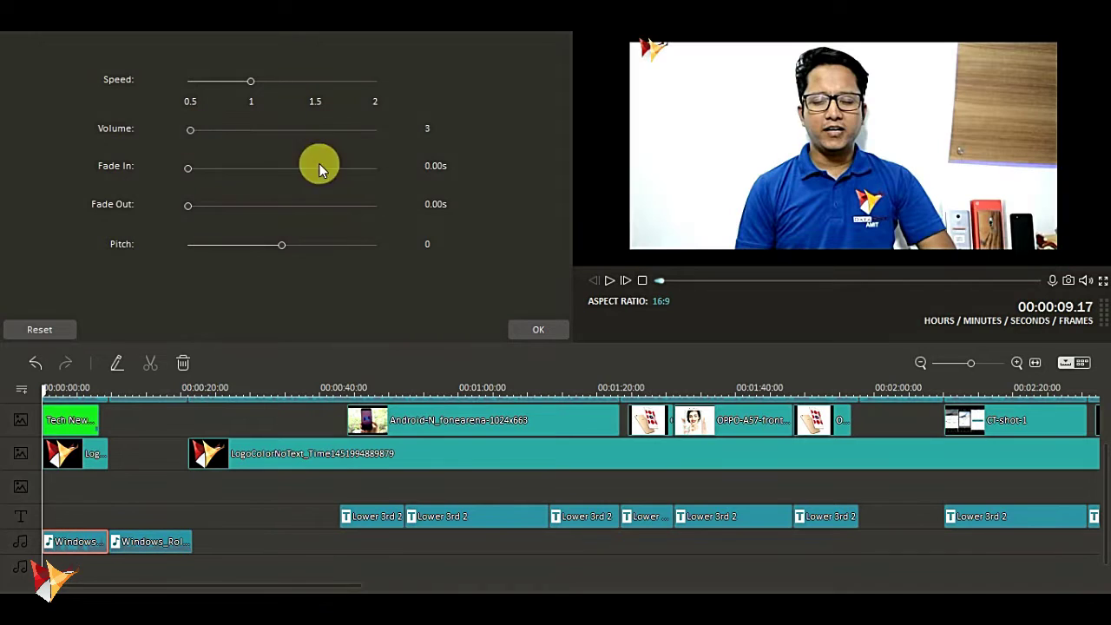
left_click(541, 329)
Step: Play back the opening and the Sneak Peek to check the music level against the speech, including the first segment's volume setting
left_click(609, 280)
left_click(80, 390)
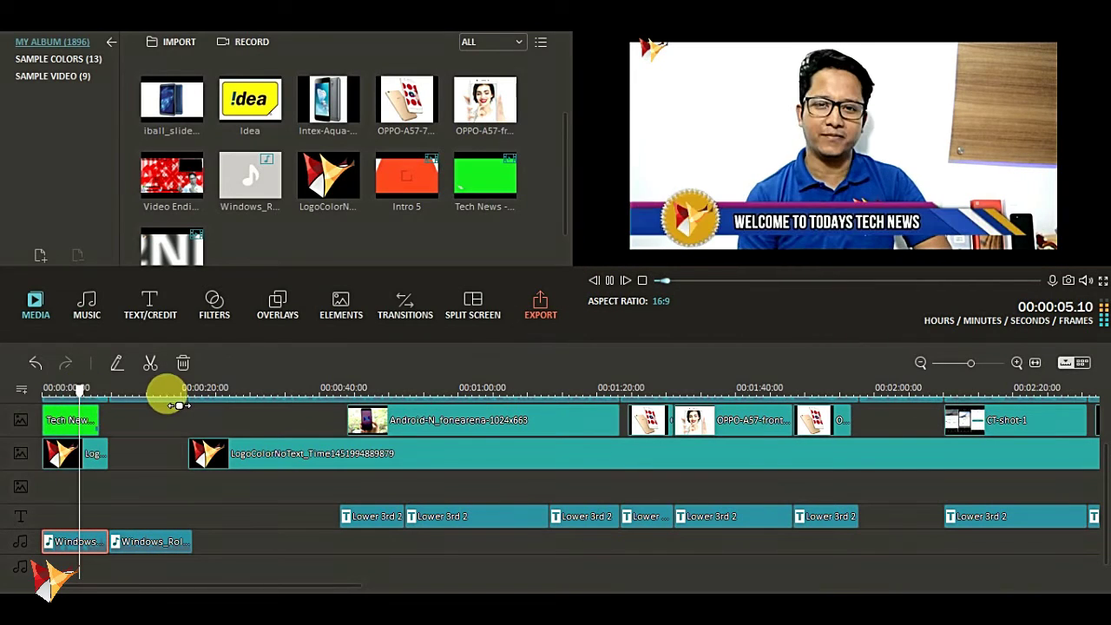
double_click(80, 541)
left_click(192, 129)
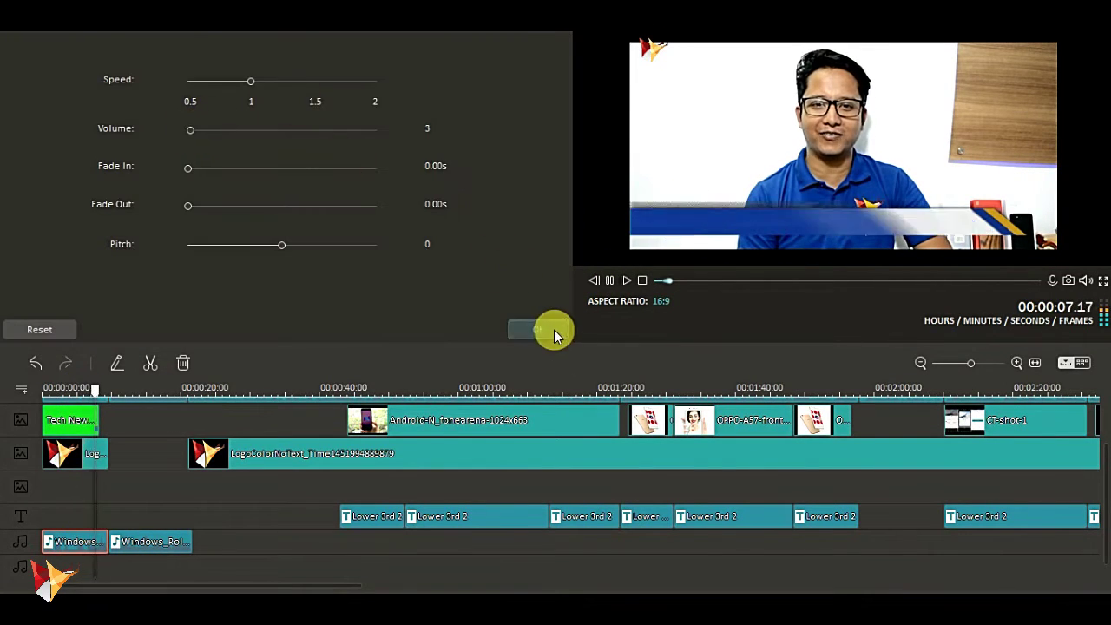
left_click(541, 329)
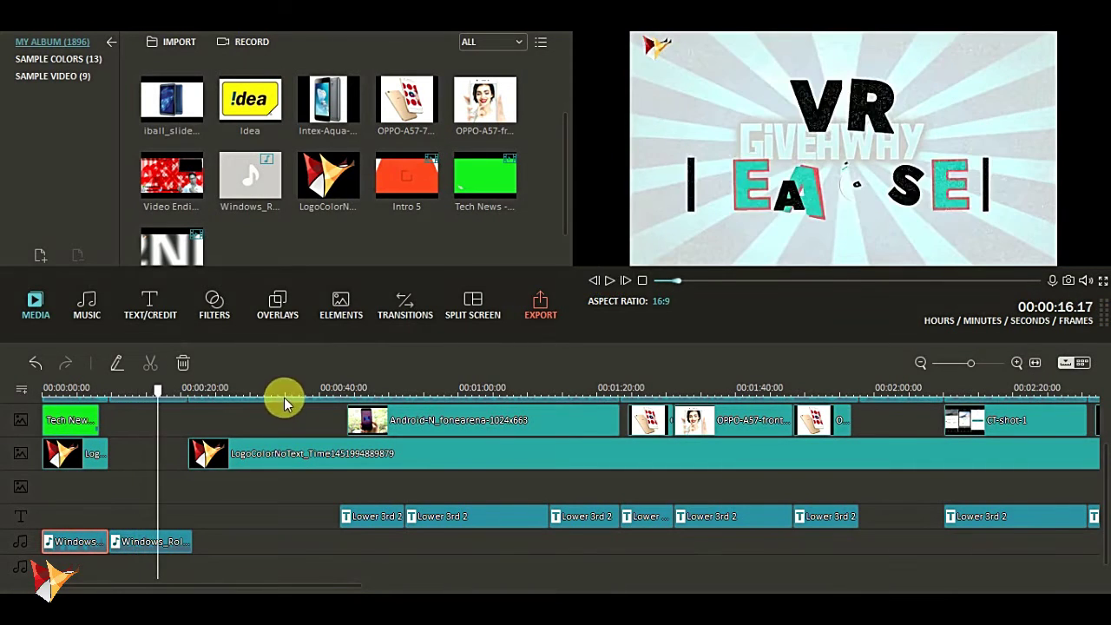
left_click(610, 284)
left_click(609, 284)
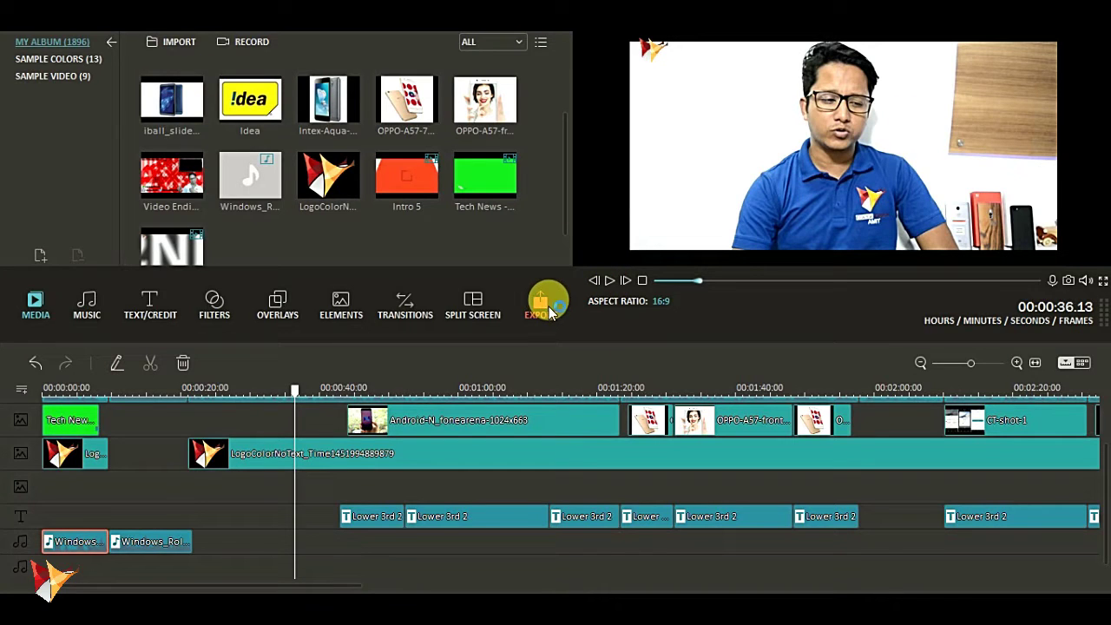
Step: Export the project in WMV format as "Tech News - 104" with adjusted output settings
left_click(554, 299)
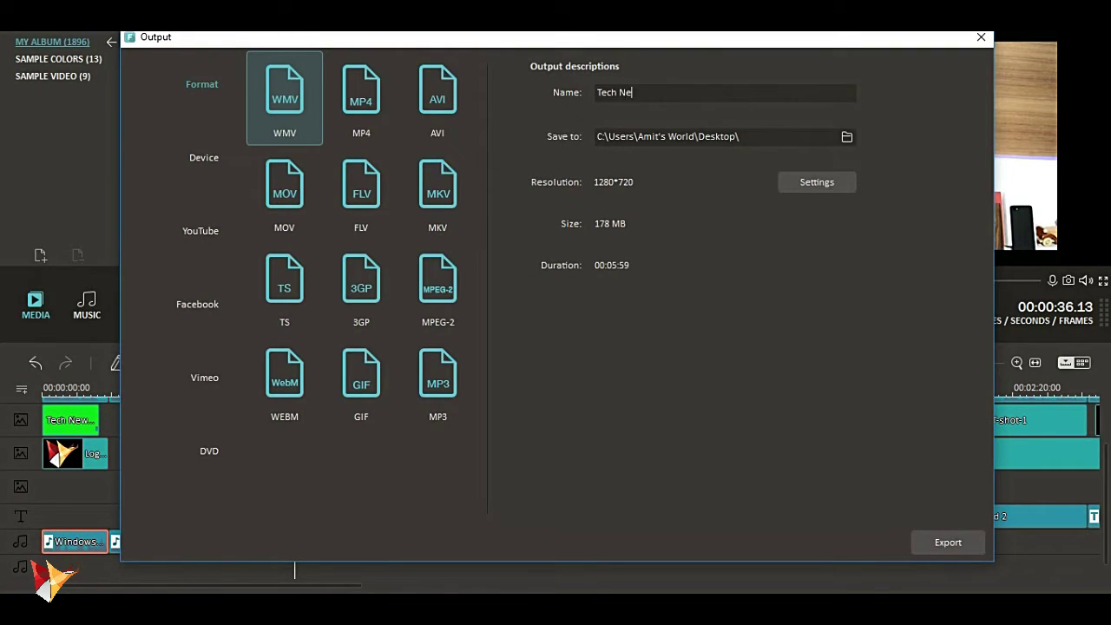
type("04")
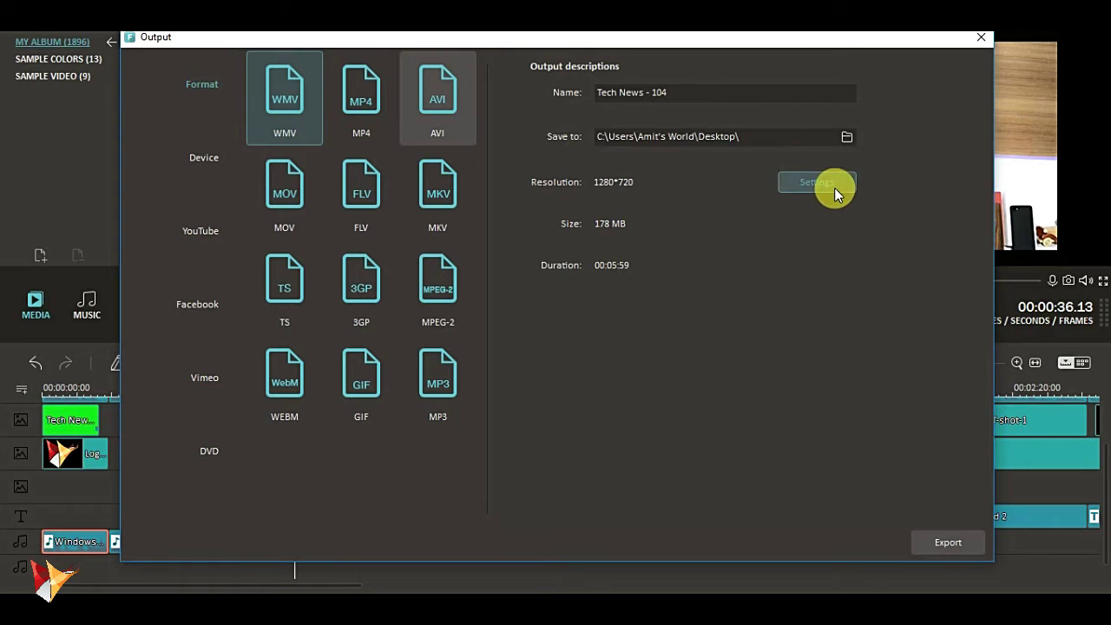
left_click(834, 187)
left_click(694, 281)
left_click(682, 304)
left_click(630, 426)
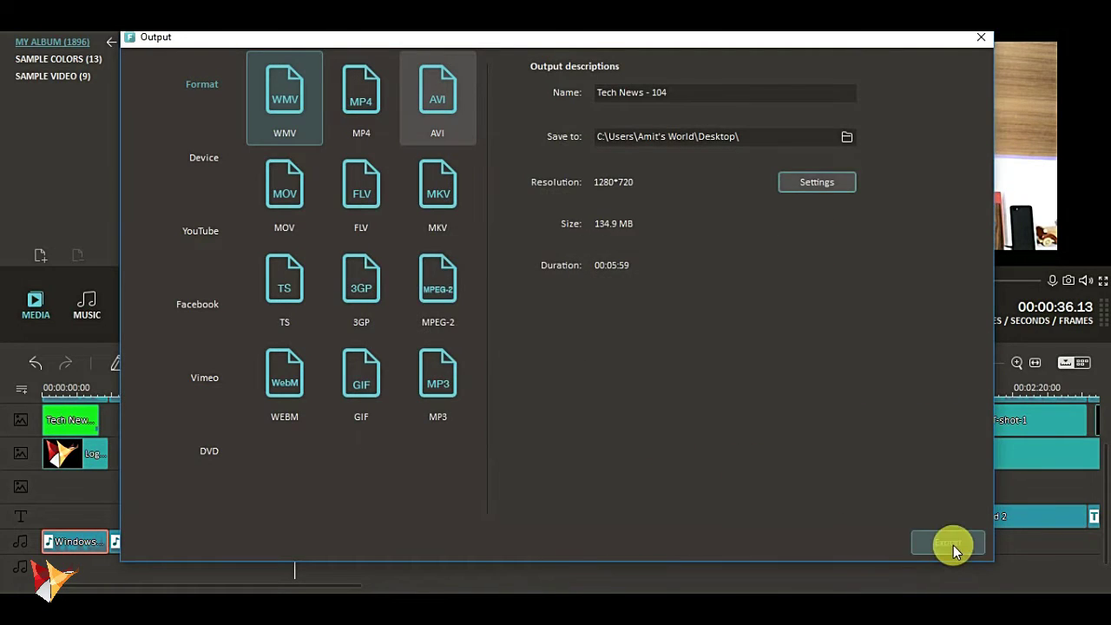
left_click(954, 545)
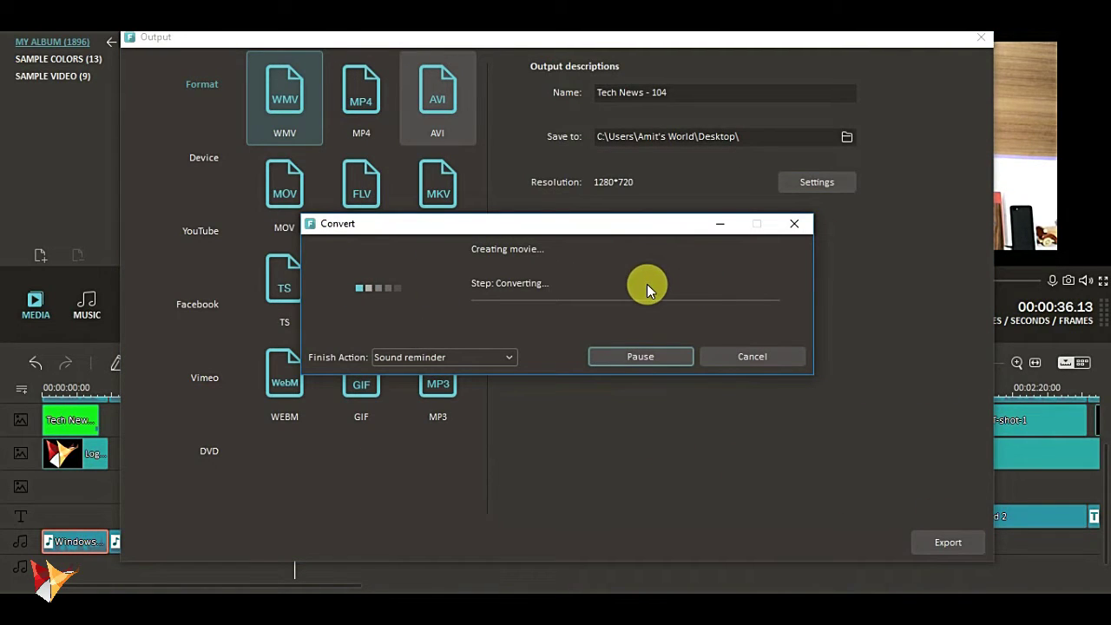